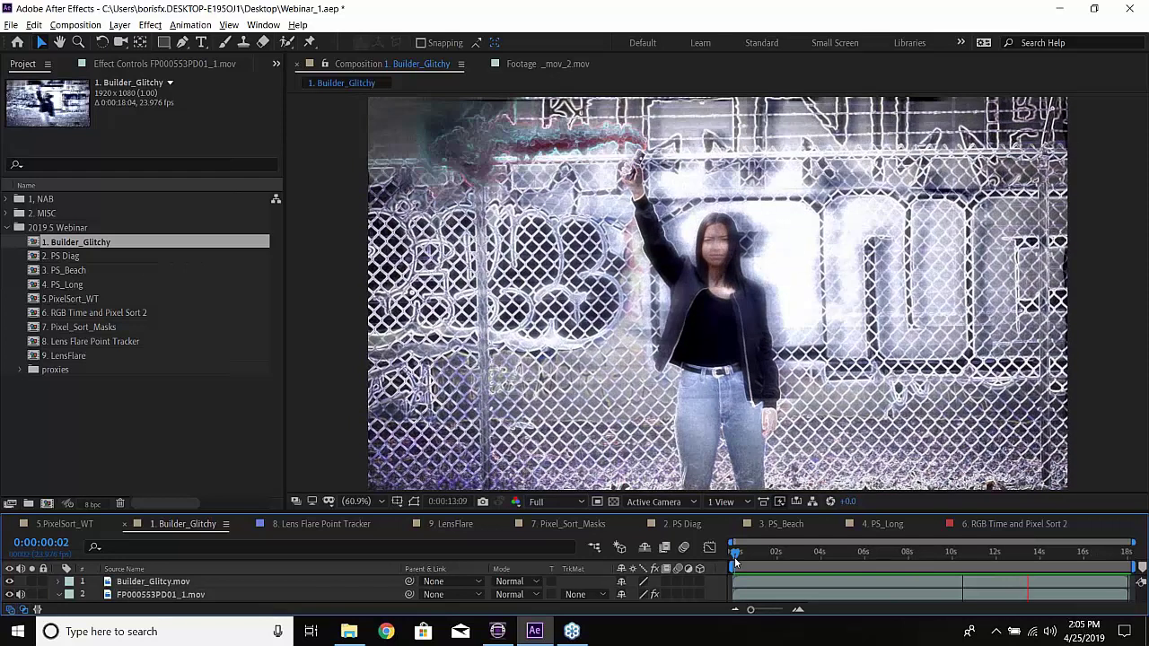
- Stop the Builder_Glitchy preview, and open 2. PS Diag, 3. PS_Beach and 4. PS_Long to play through their results
key("space")
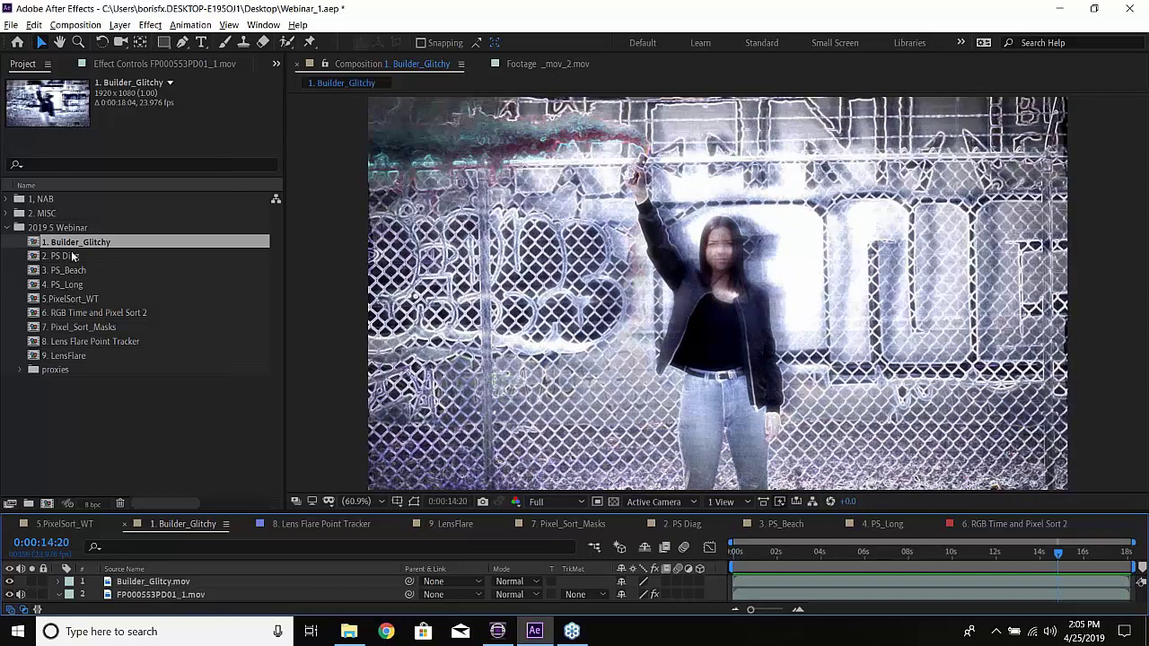
double_click(75, 258)
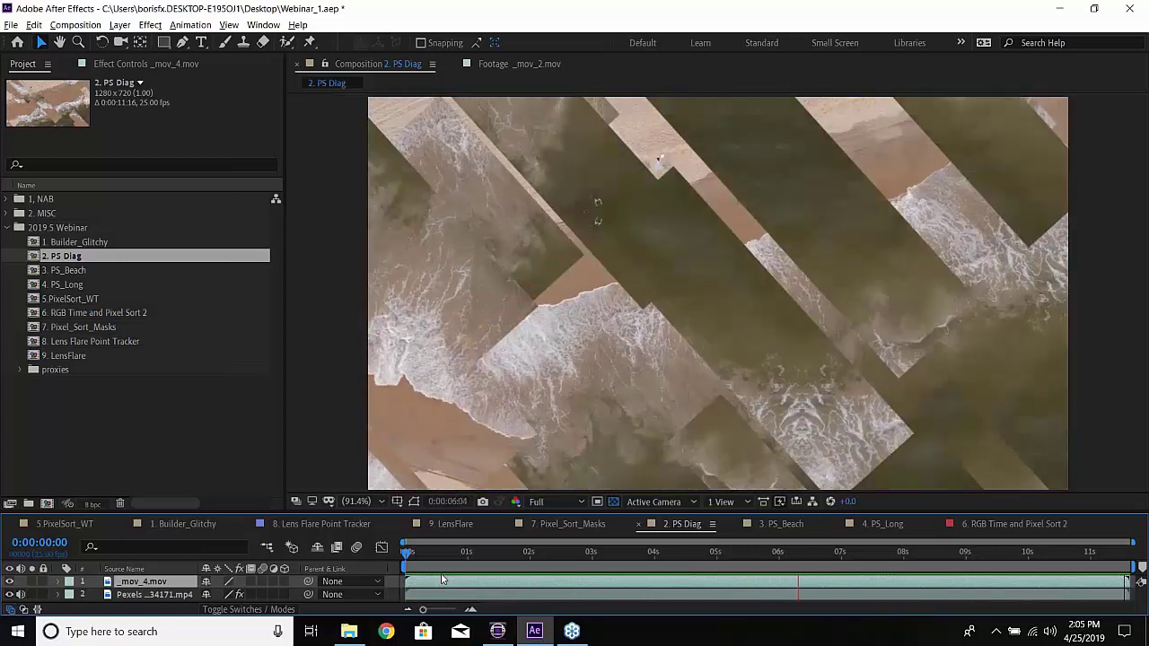
double_click(66, 270)
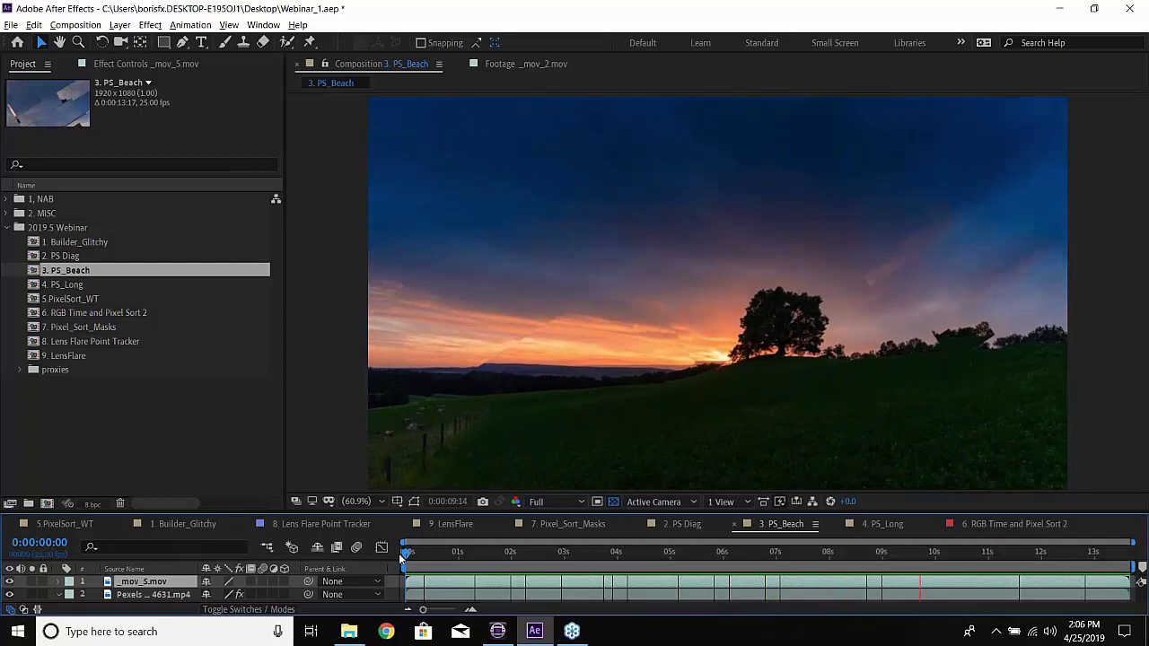
double_click(63, 285)
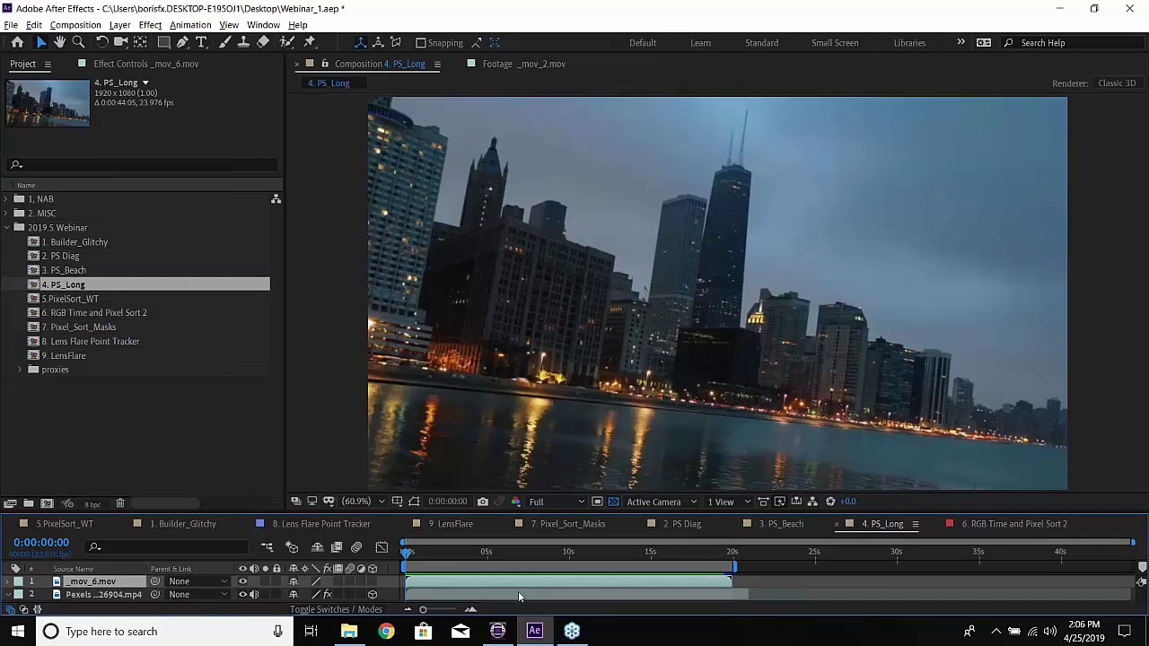
key("space")
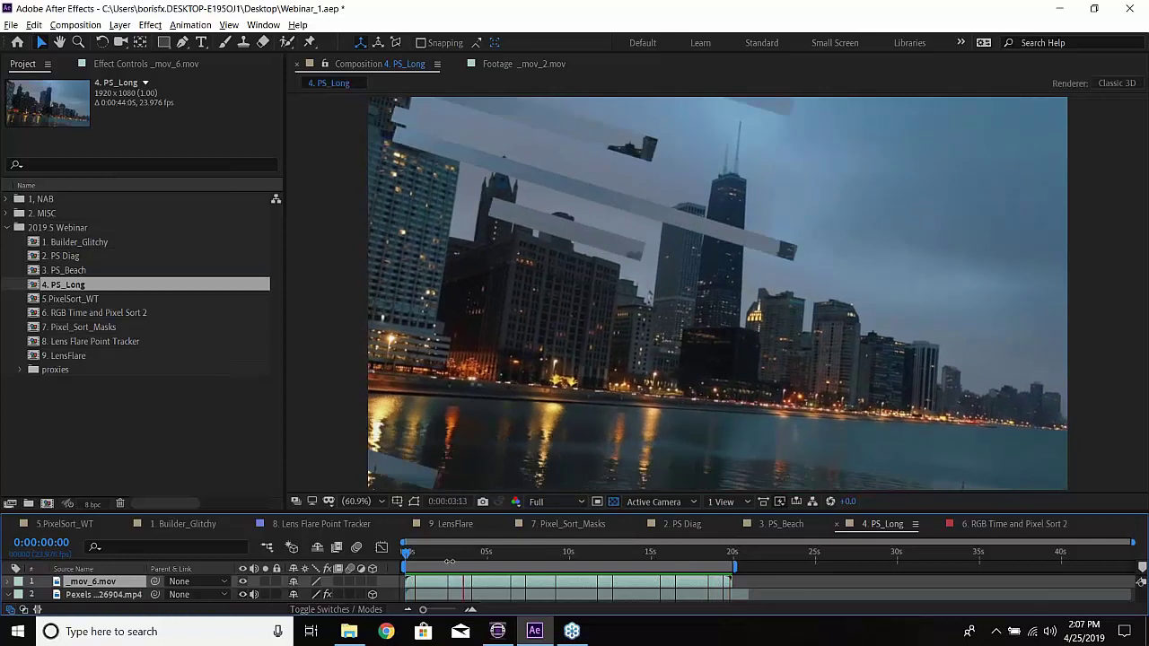
- Reopen 2. PS Diag, show the S_ParallaxStrips settings of its Pexels footage layer, and play the composition
double_click(63, 256)
left_click(187, 596)
left_click(165, 64)
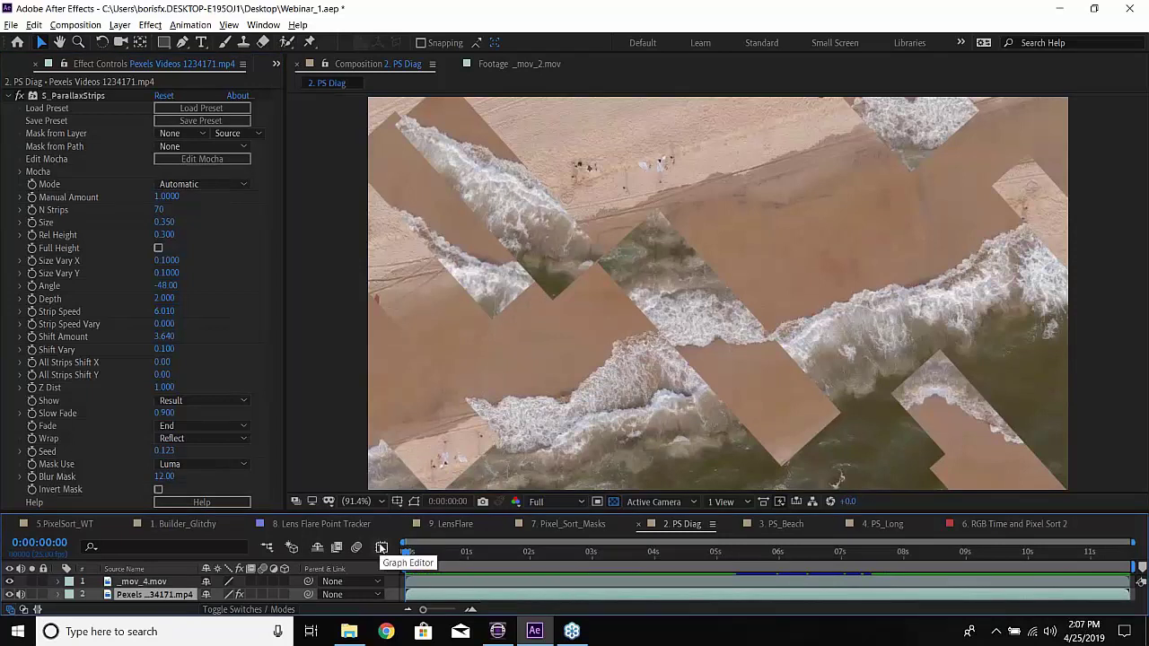
key("space")
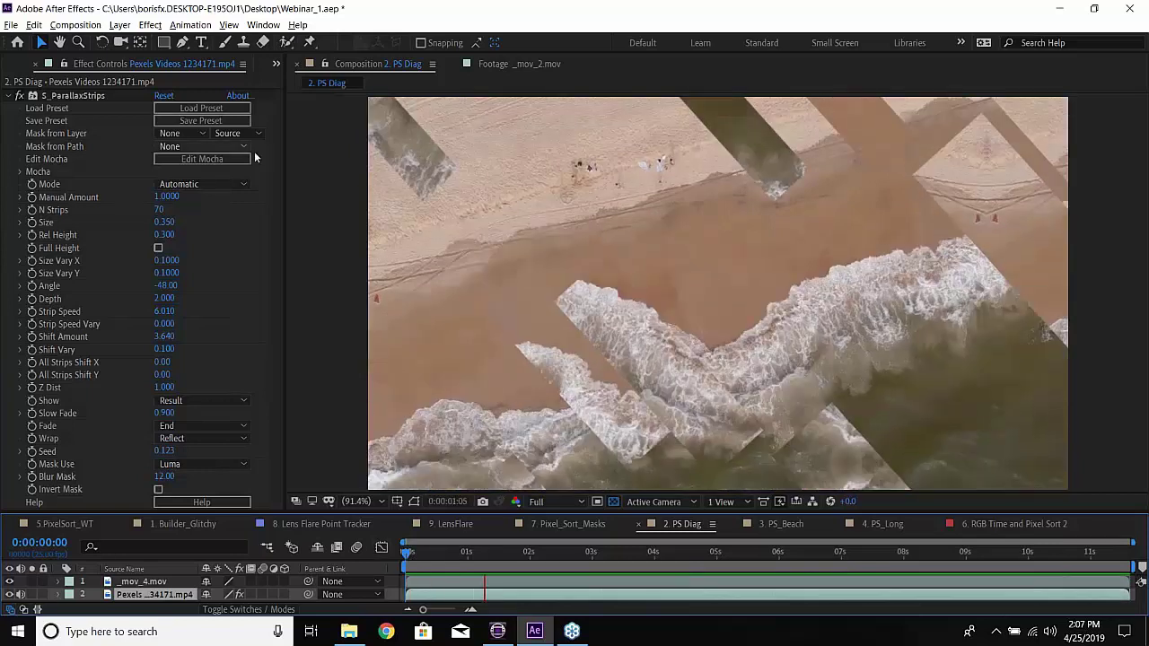
- Set the S_ParallaxStrips Mode to Manual and stop the preview
left_click(212, 183)
left_click(207, 215)
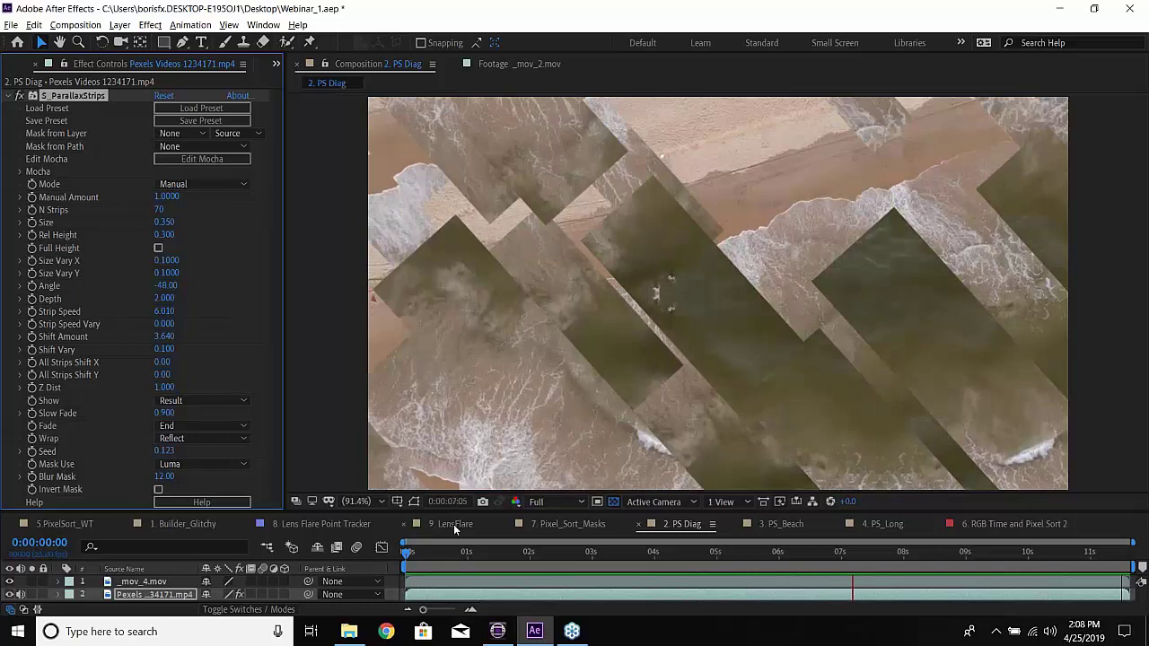
key("space")
- Open the 1. Builder_Glitchy composition and play it from the beginning
left_click(17, 67)
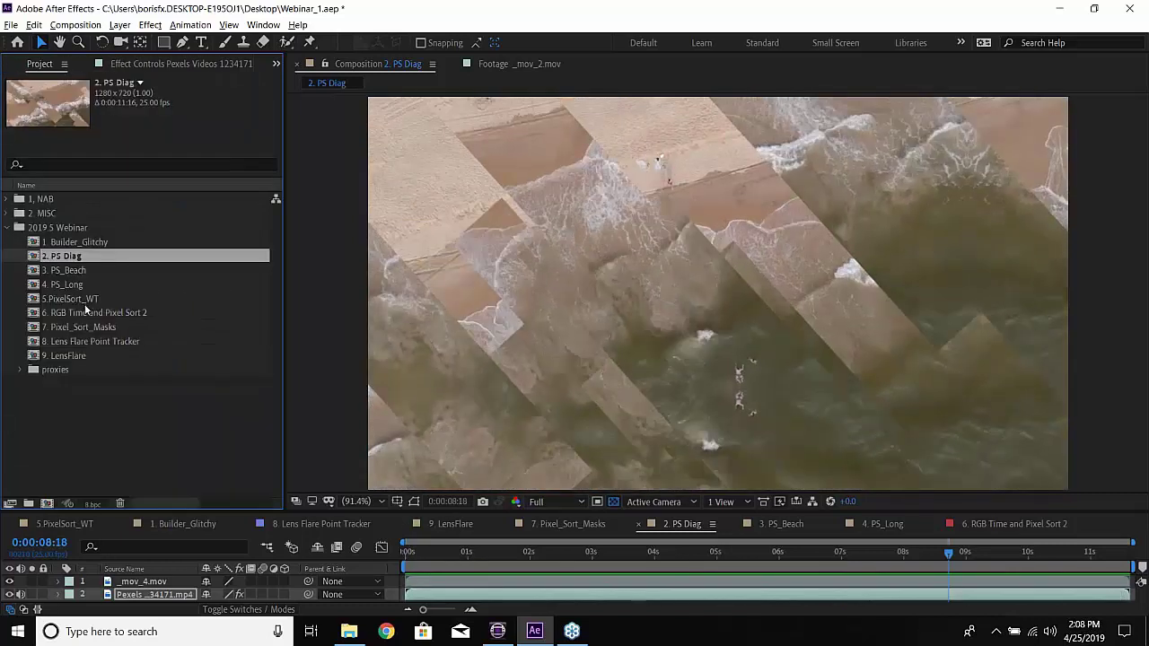
double_click(78, 243)
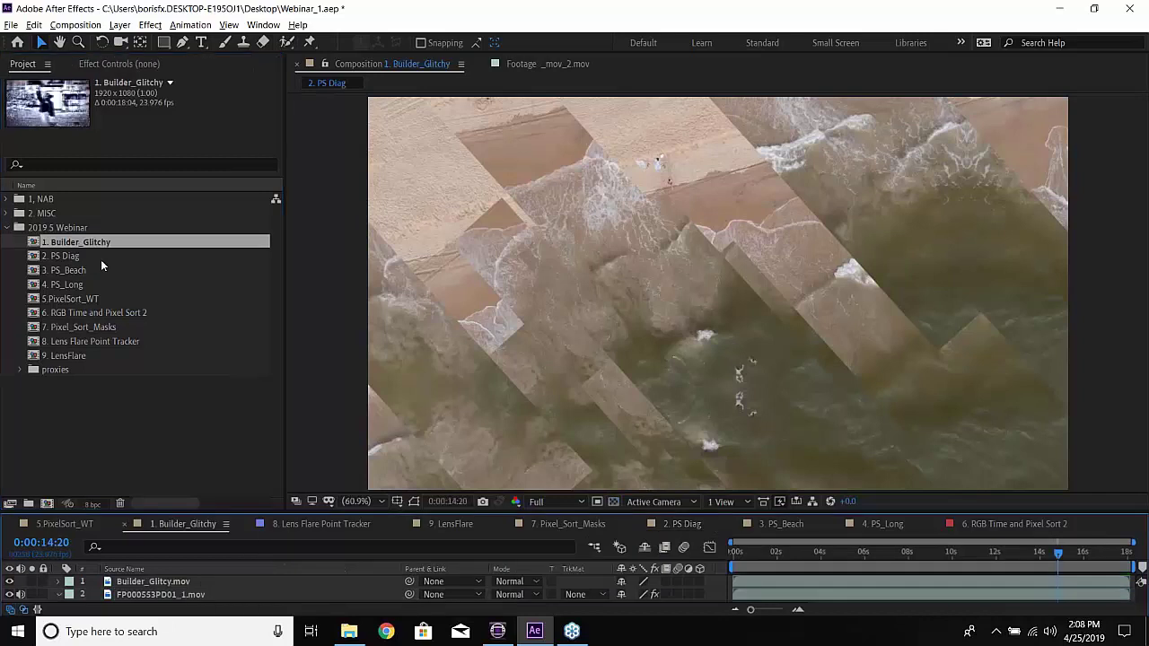
left_click_drag(771, 553, 724, 565)
key("space")
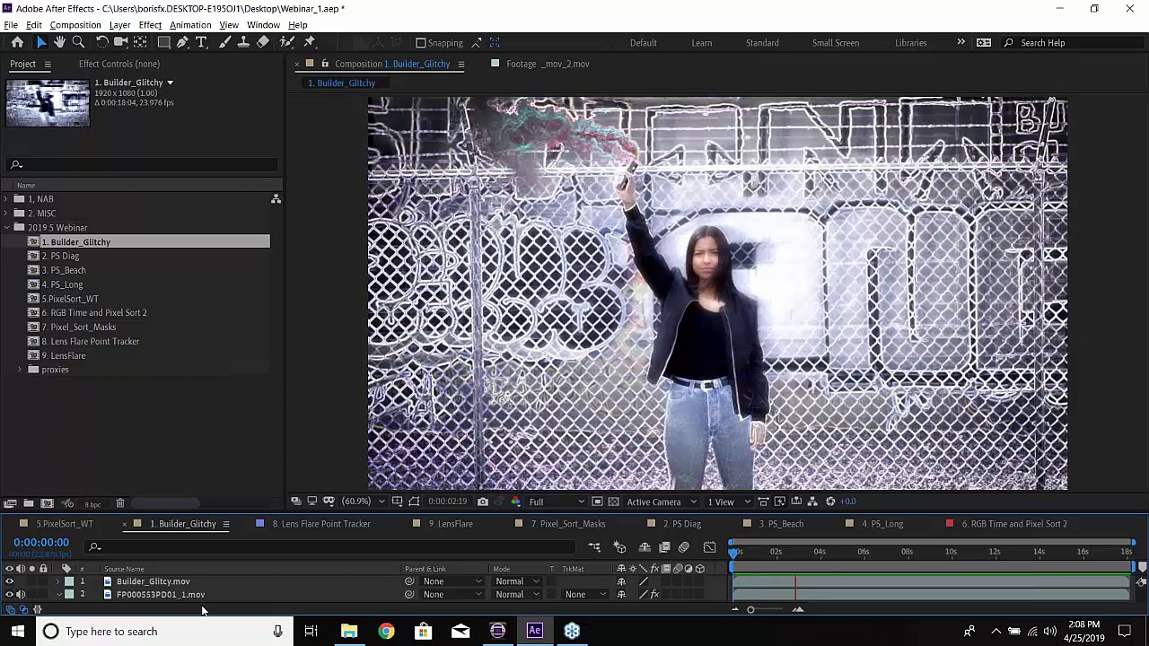
- Show the effect settings of FP000553PD01_1.mov, hide the Builder_Glitcy.mov layer, and toggle S_Effect off and on
left_click(198, 595)
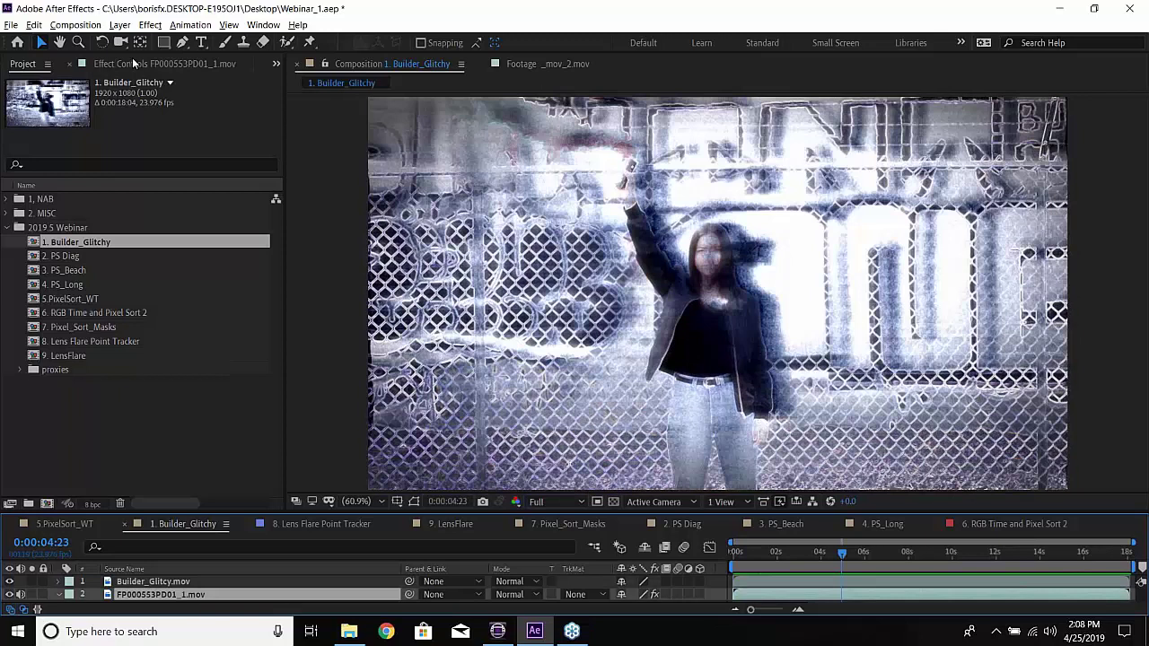
left_click(126, 65)
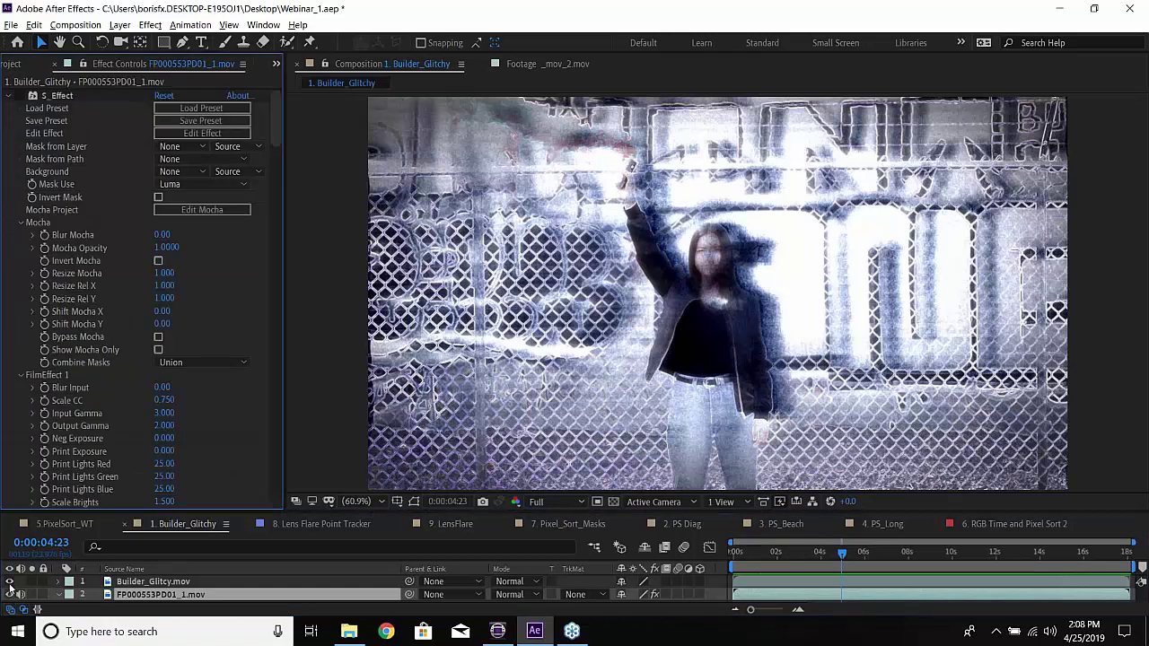
left_click(20, 95)
left_click(20, 95)
left_click(20, 95)
left_click(20, 95)
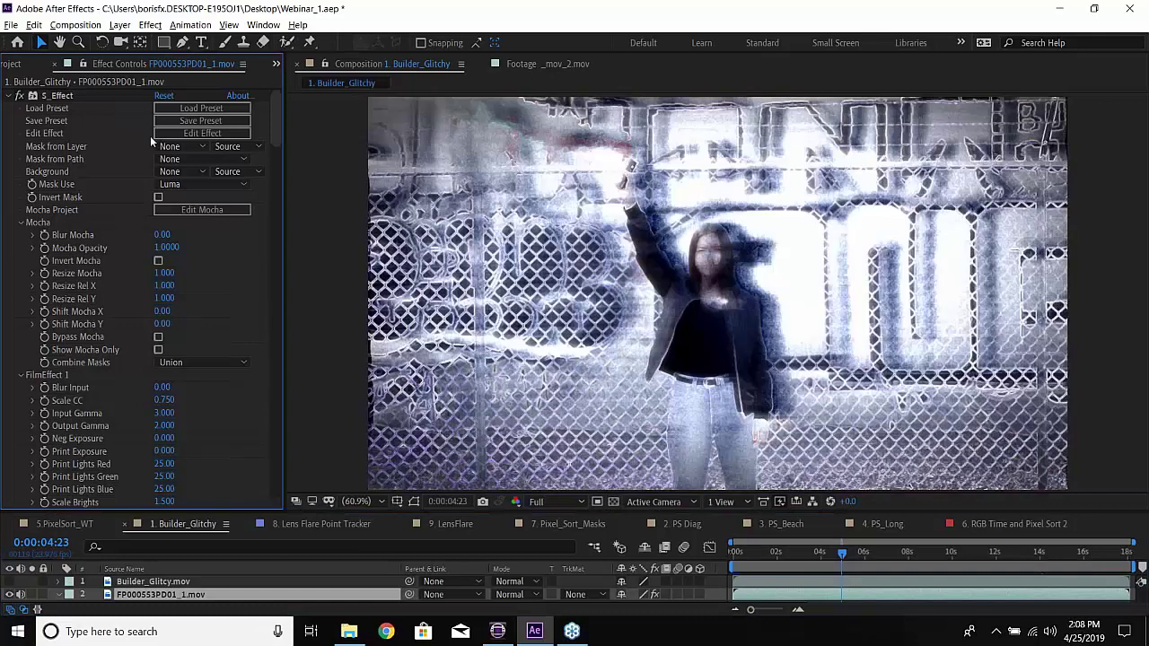
- Examine S_Effect's node graph in the Effect Builder with a widened workspace fitted to view, play its preview, and accept to return
left_click(166, 135)
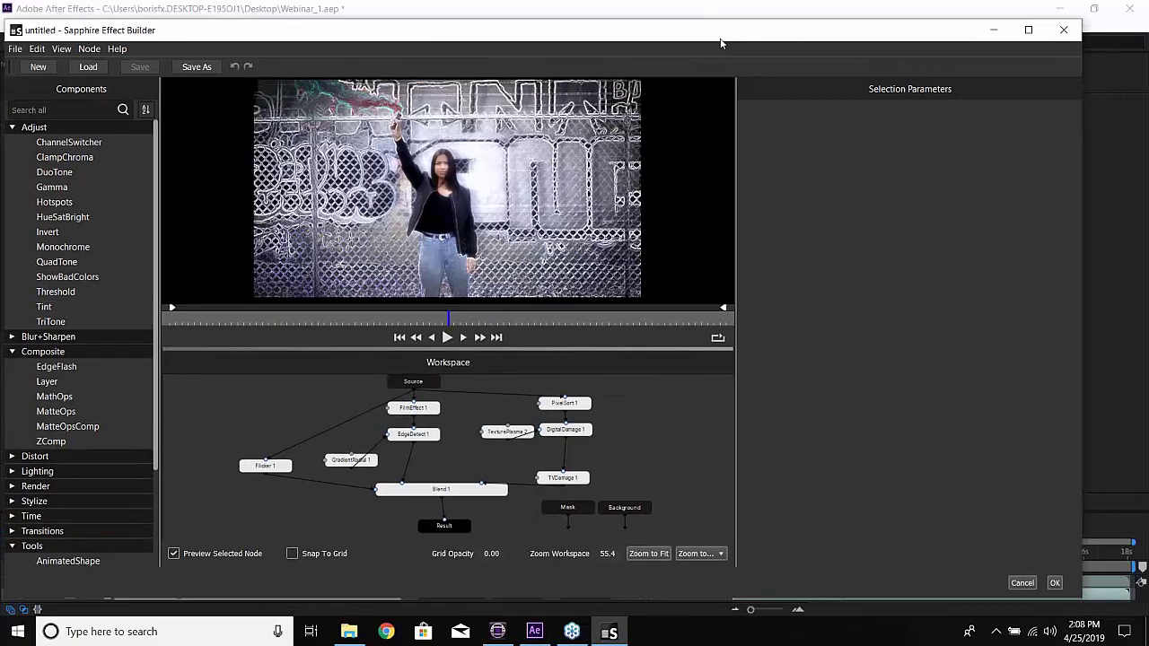
left_click_drag(720, 39, 736, 39)
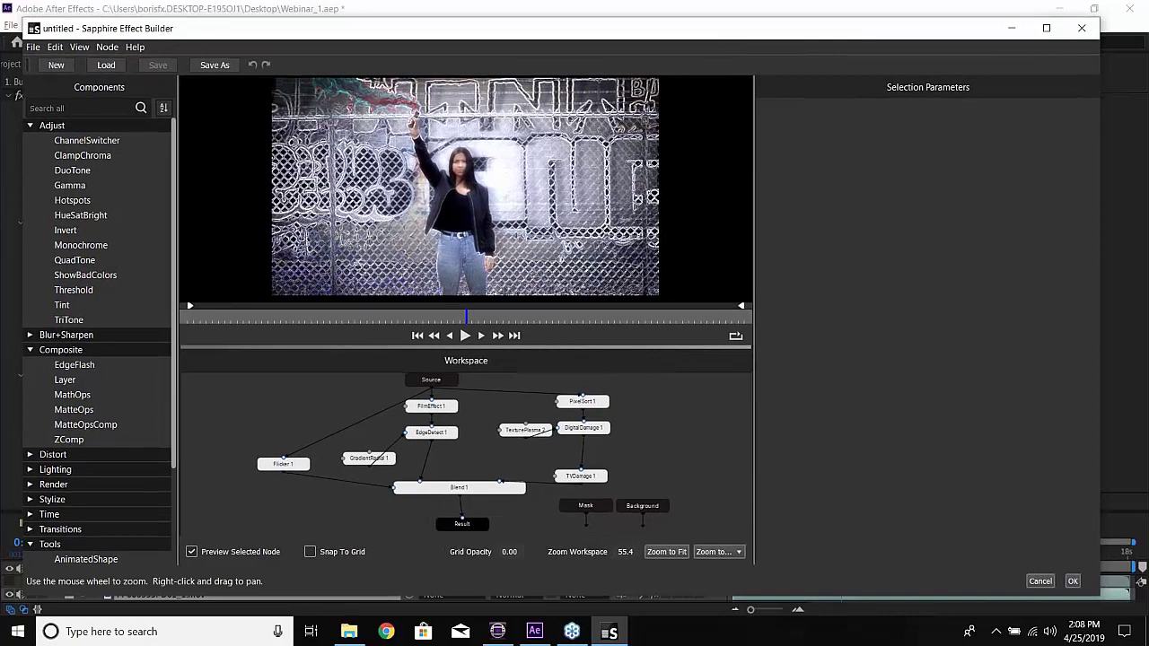
left_click_drag(756, 277, 914, 280)
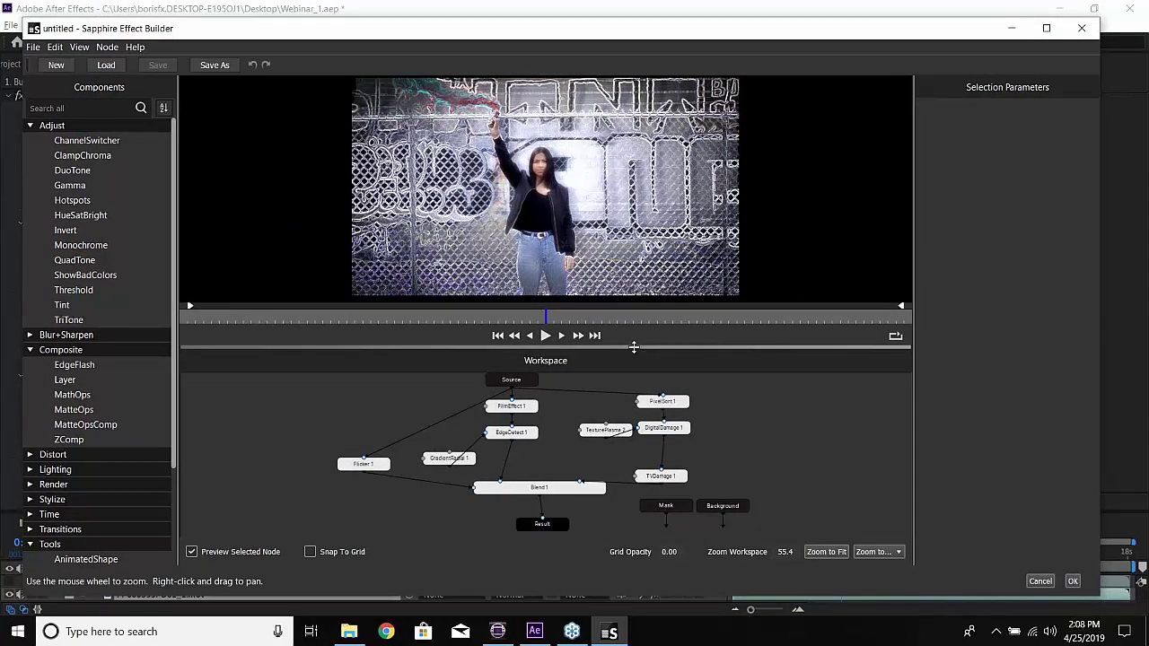
left_click(822, 553)
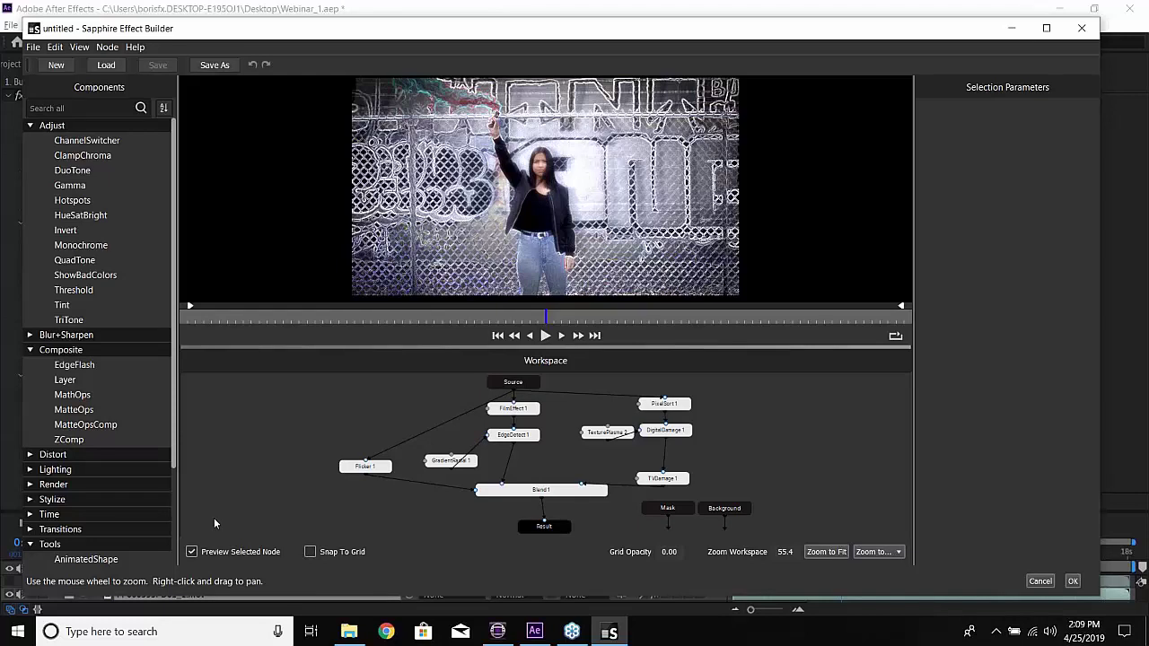
left_click(539, 335)
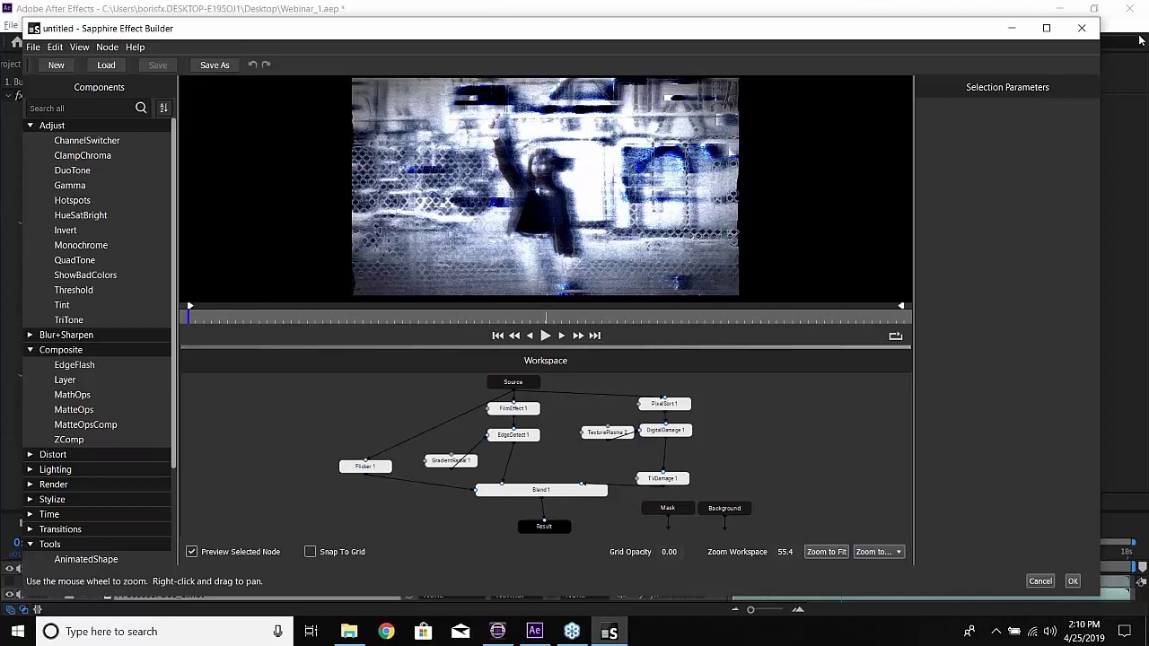
left_click(1094, 25)
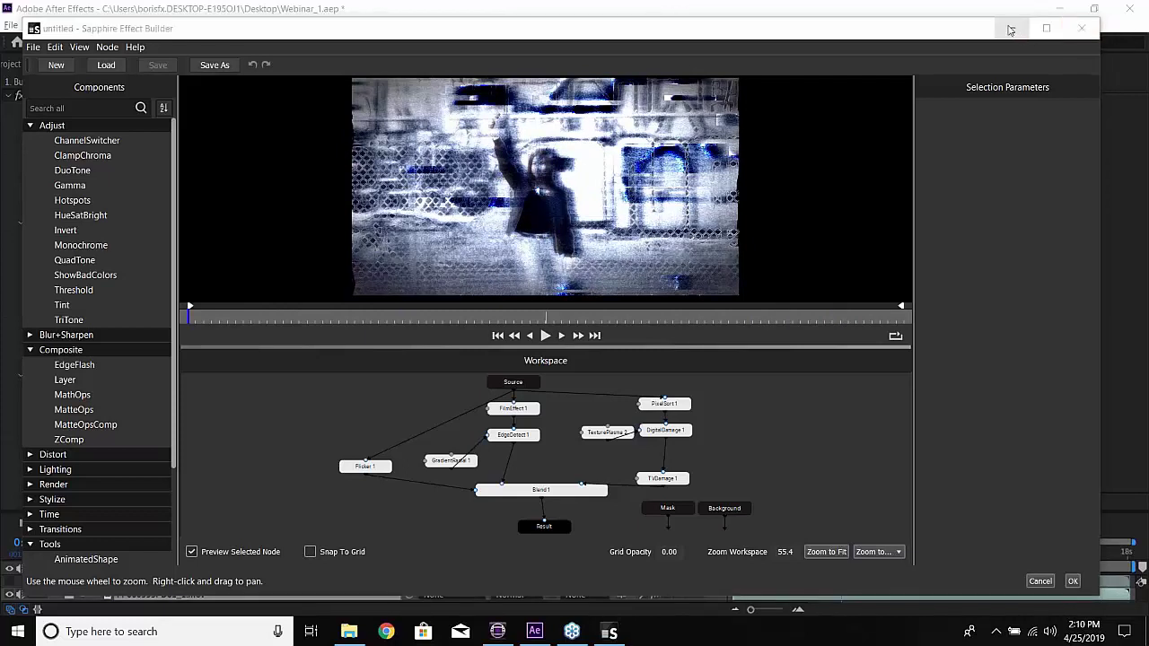
left_click(1070, 581)
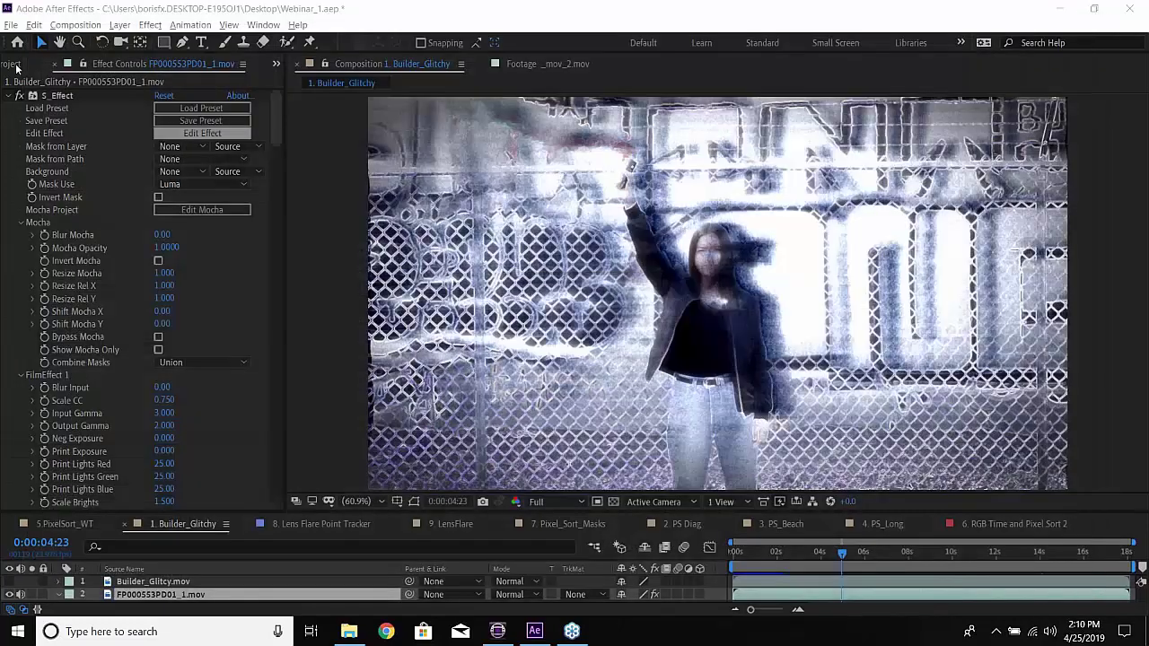
- Open the 5.PixelSort_WT composition and apply another Sapphire Stylize S_PixelSort effect to its footage layer
left_click(17, 65)
left_click(56, 289)
left_click(59, 301)
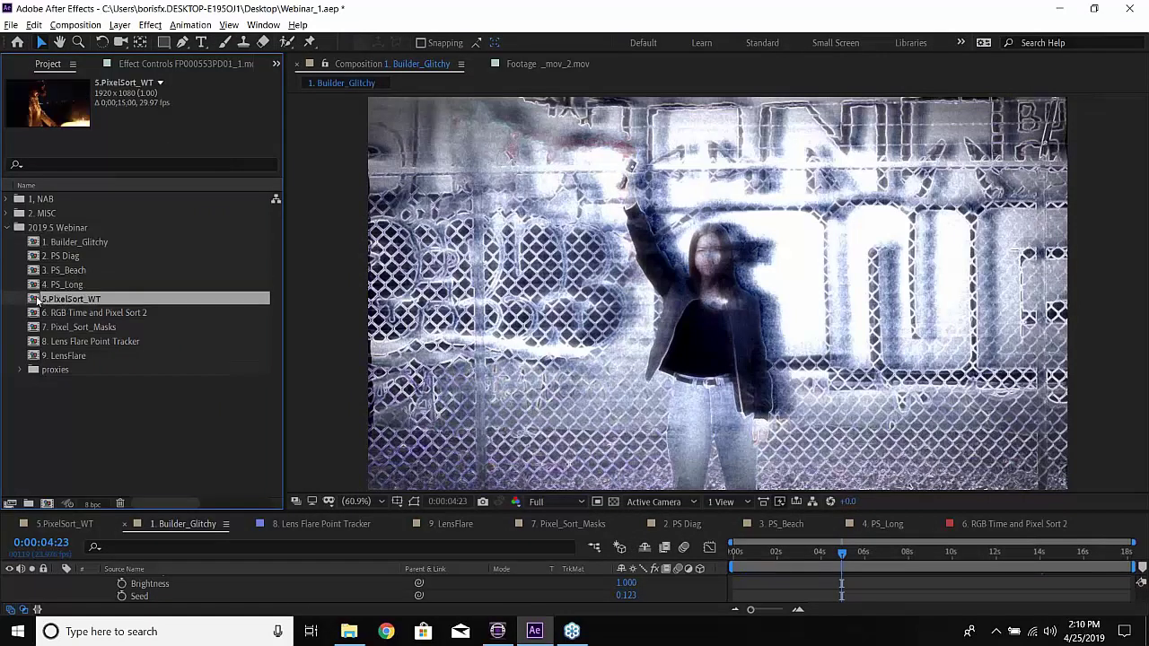
double_click(37, 302)
left_click(150, 24)
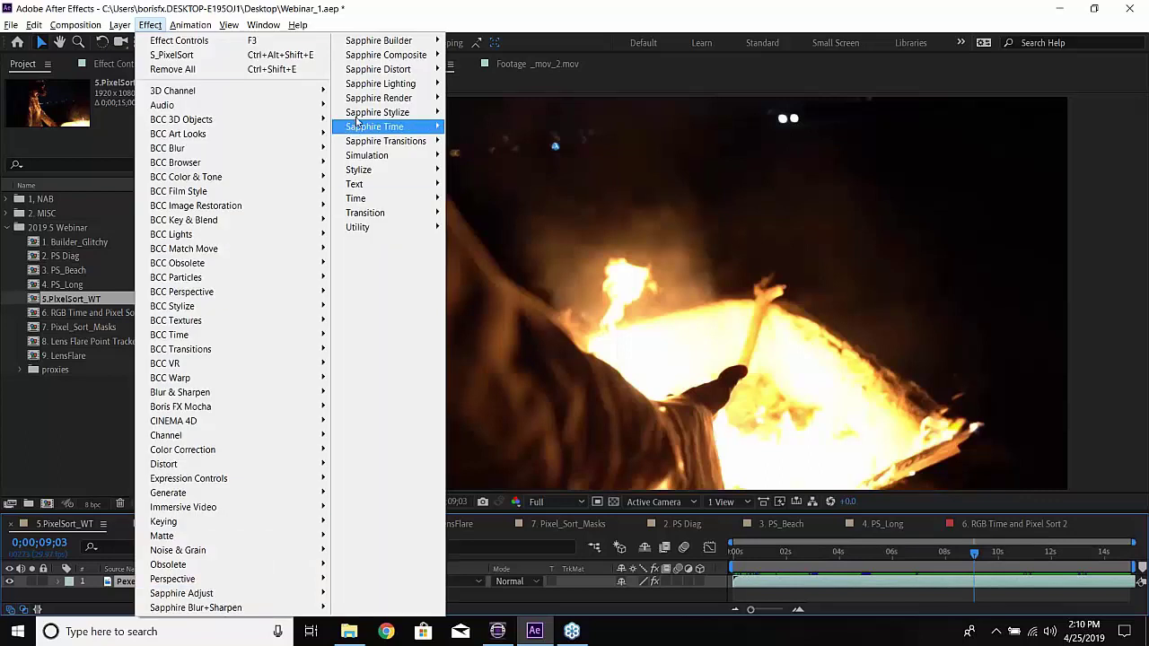
mouse_move(363, 118)
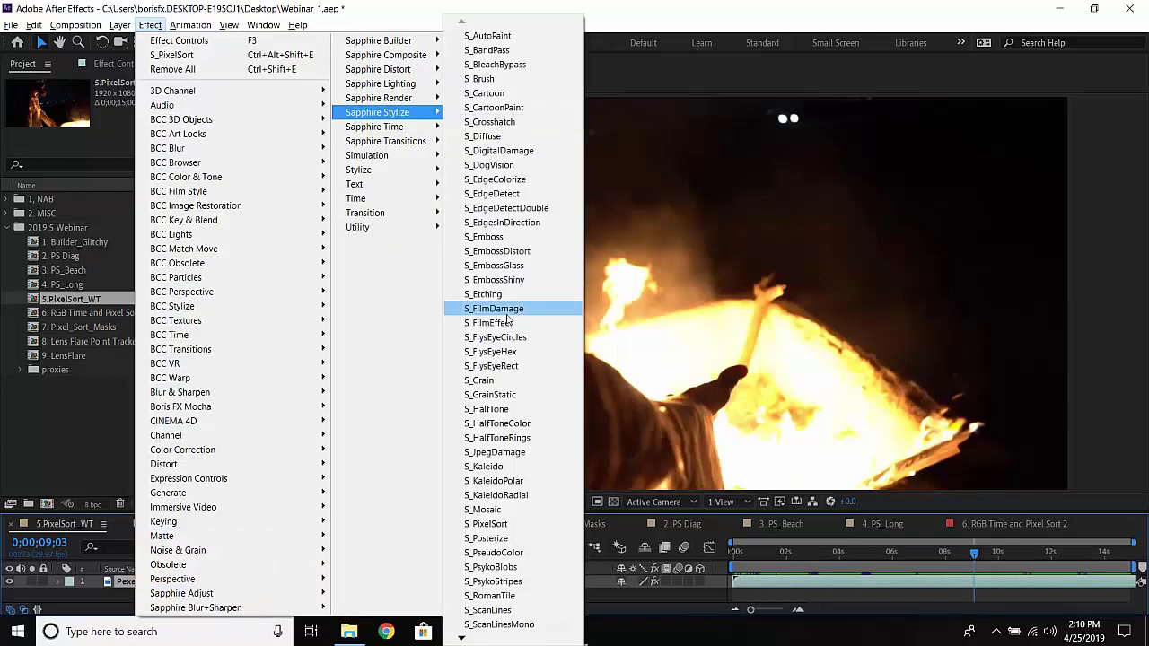
left_click(525, 524)
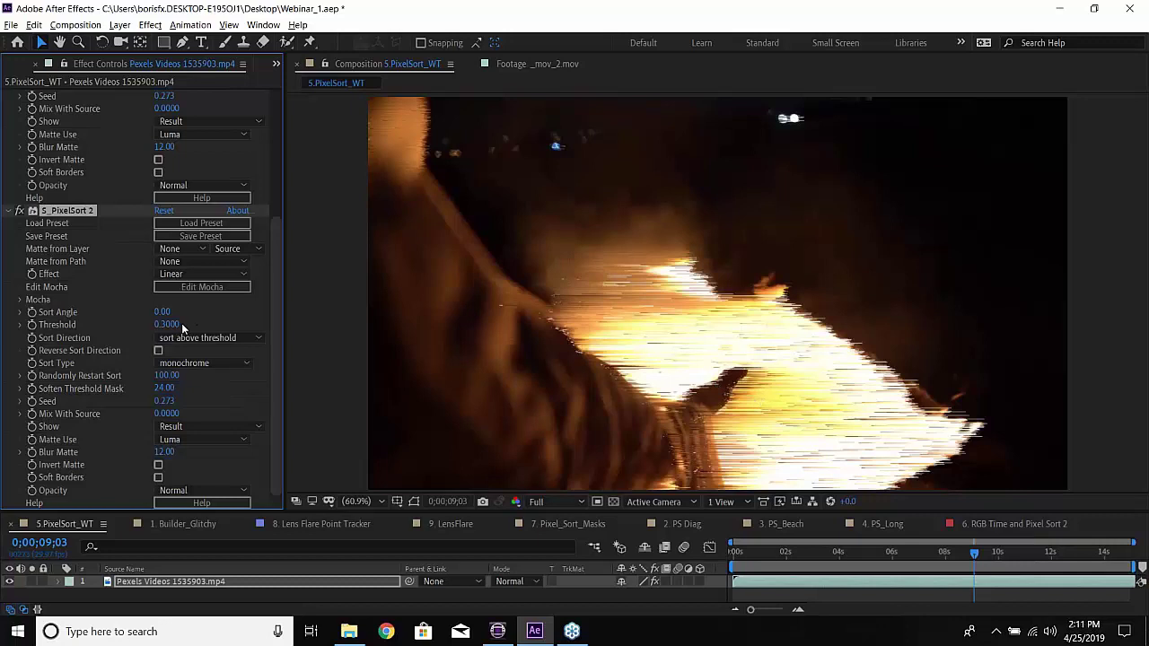
- Adjust S_PixelSort 2 by setting Randomly Restart Sort to 0, Sort Angle to 36 and Threshold to 0.66
mouse_move(177, 327)
left_mouse_down()
mouse_move(141, 332)
mouse_move(166, 335)
left_mouse_up()
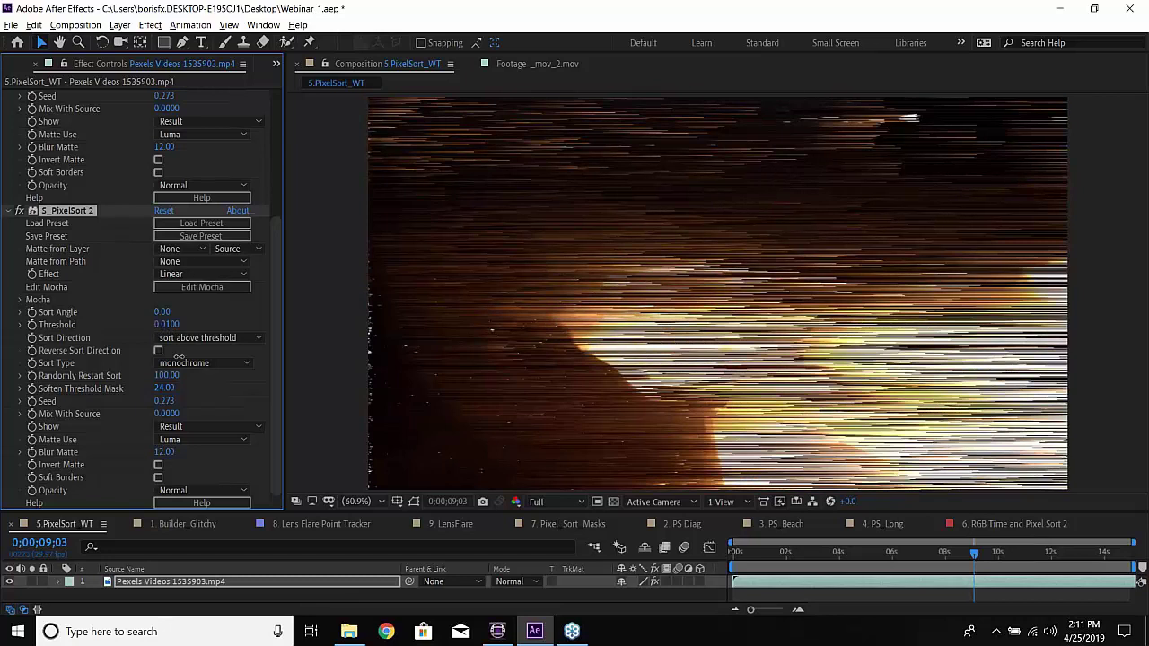
left_click_drag(161, 381, 28, 398)
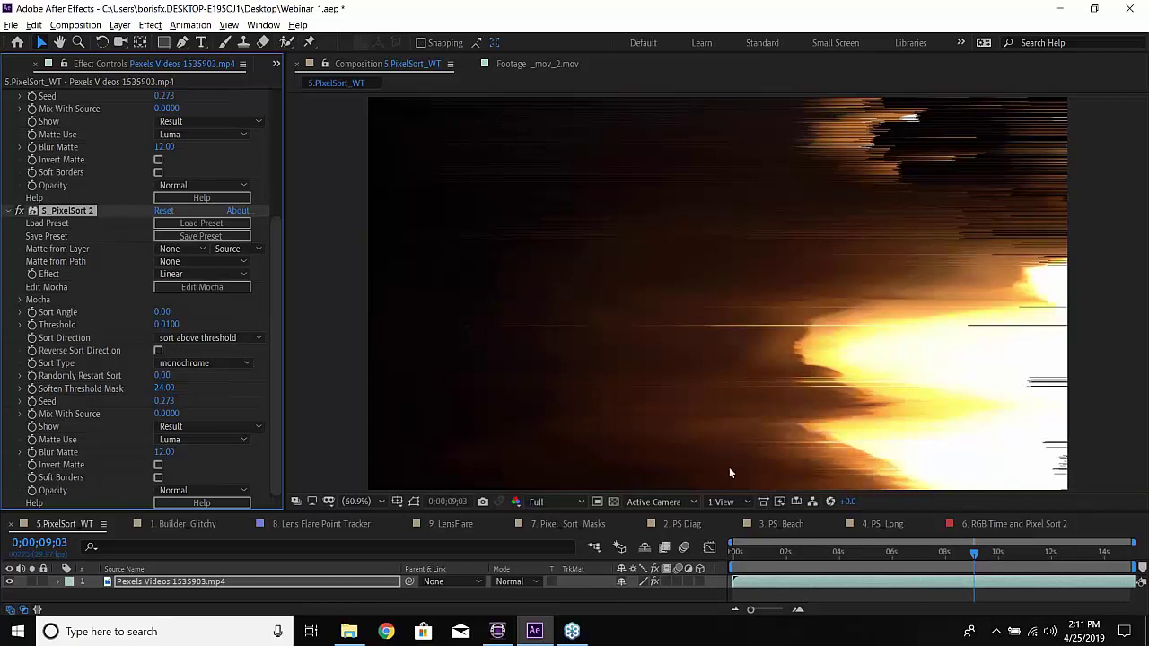
mouse_move(174, 331)
left_mouse_down()
mouse_move(248, 330)
mouse_move(186, 322)
left_mouse_up()
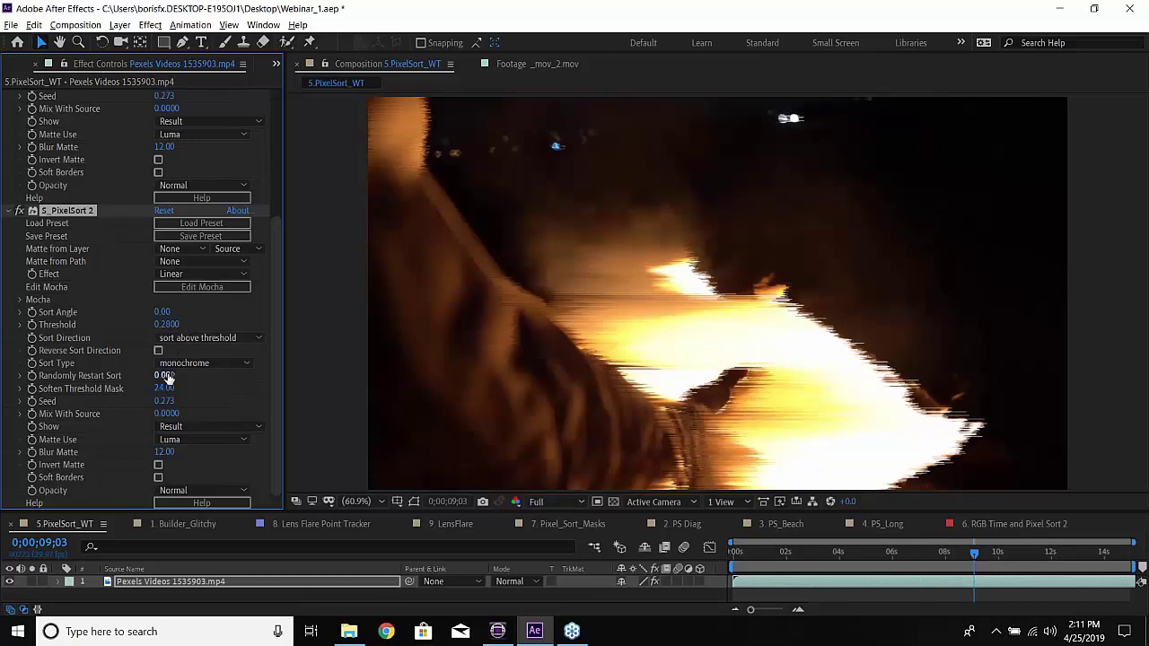
mouse_move(162, 313)
left_mouse_down()
mouse_move(109, 324)
mouse_move(201, 330)
mouse_move(190, 316)
mouse_move(226, 315)
mouse_move(263, 328)
left_mouse_up()
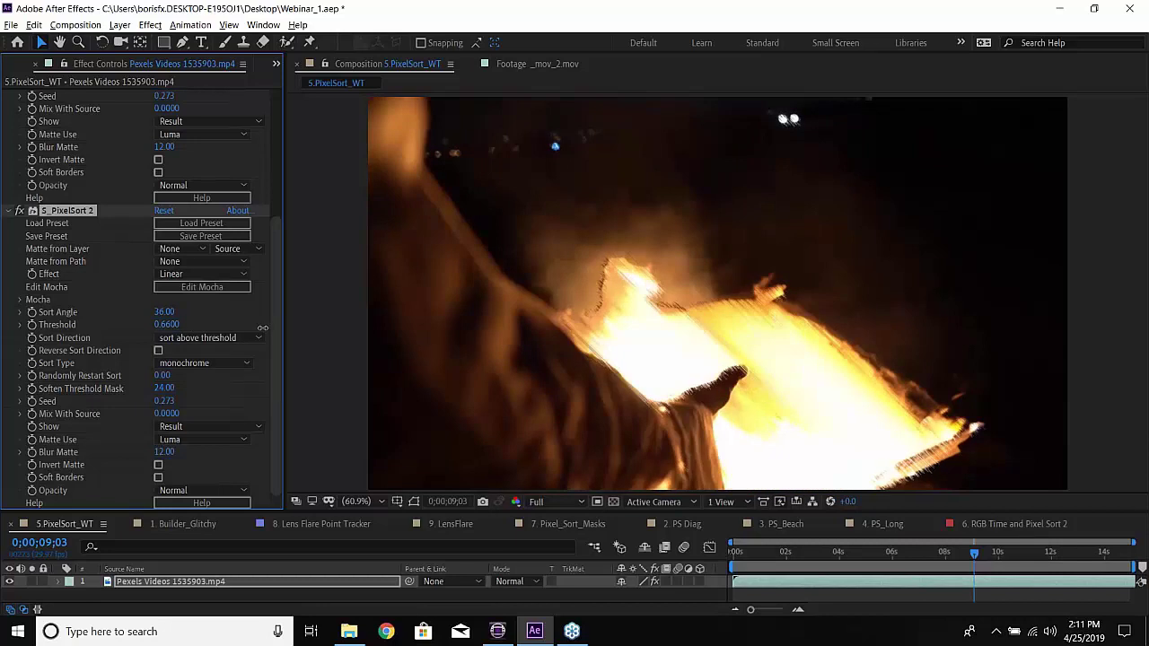
- Try the Radial effect type on S_PixelSort 2 and set it to Circular
left_click(200, 274)
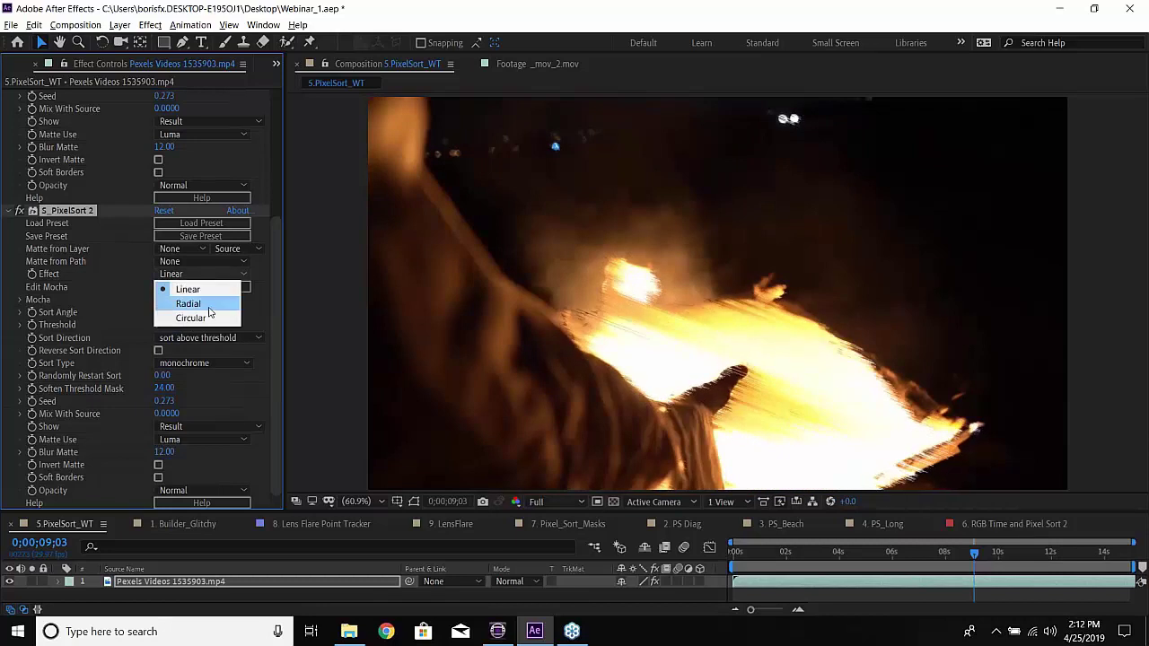
left_click(209, 311)
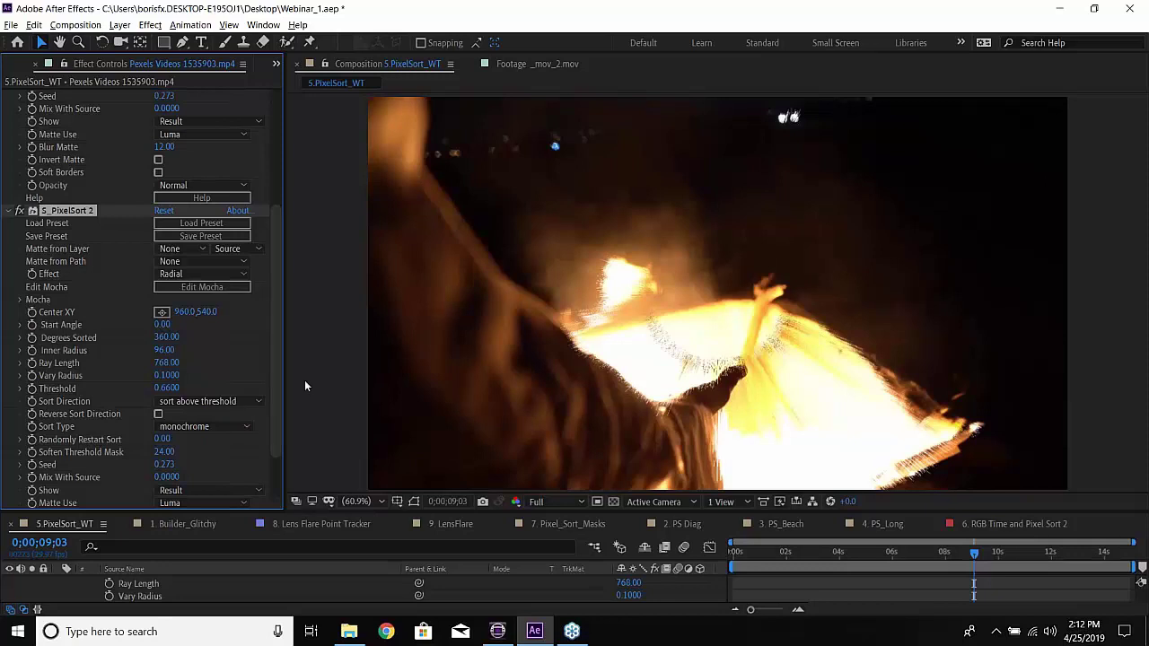
left_click(182, 274)
left_click(199, 321)
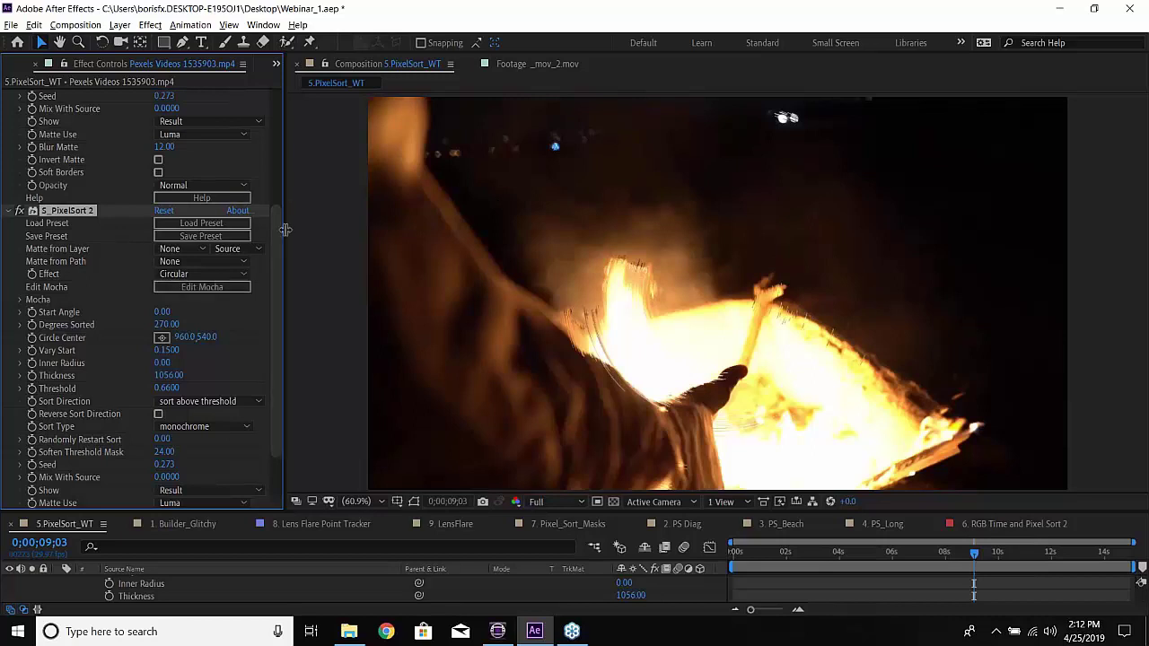
- Preview 6. RGB Time and Pixel Sort 2 from the beginning, then open 7. Pixel_Sort_Masks and 8. Lens Flare Point Tracker
left_click_drag(285, 230, 315, 230)
left_click(23, 67)
double_click(86, 312)
left_click_drag(459, 550, 366, 562)
key("space")
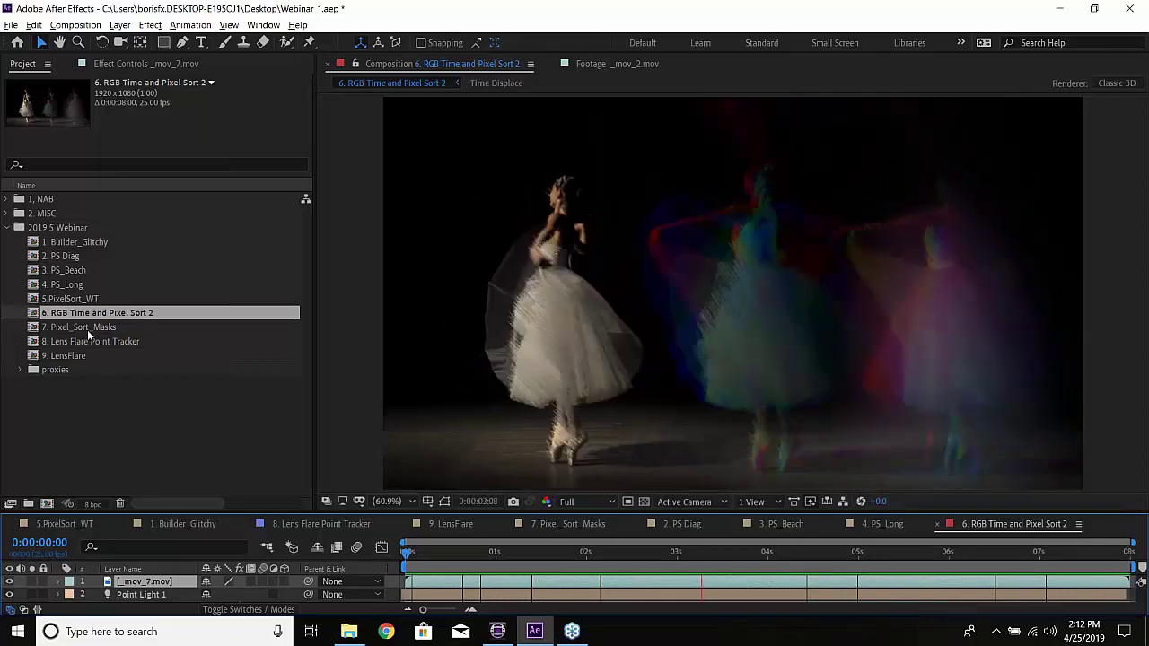
double_click(88, 330)
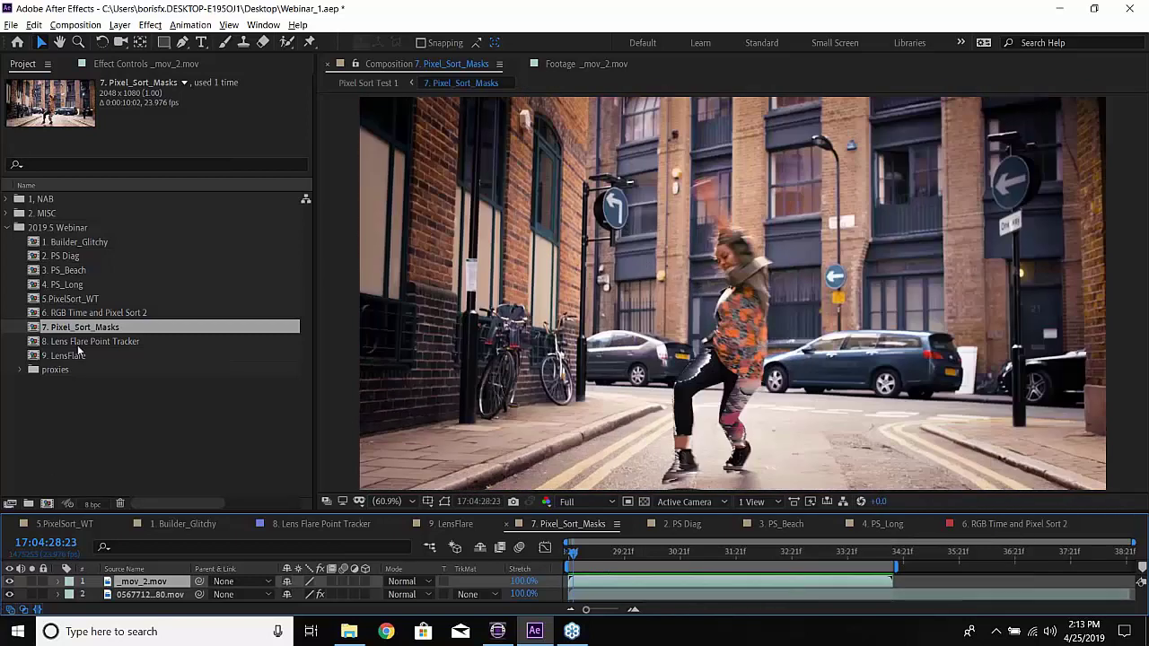
double_click(81, 342)
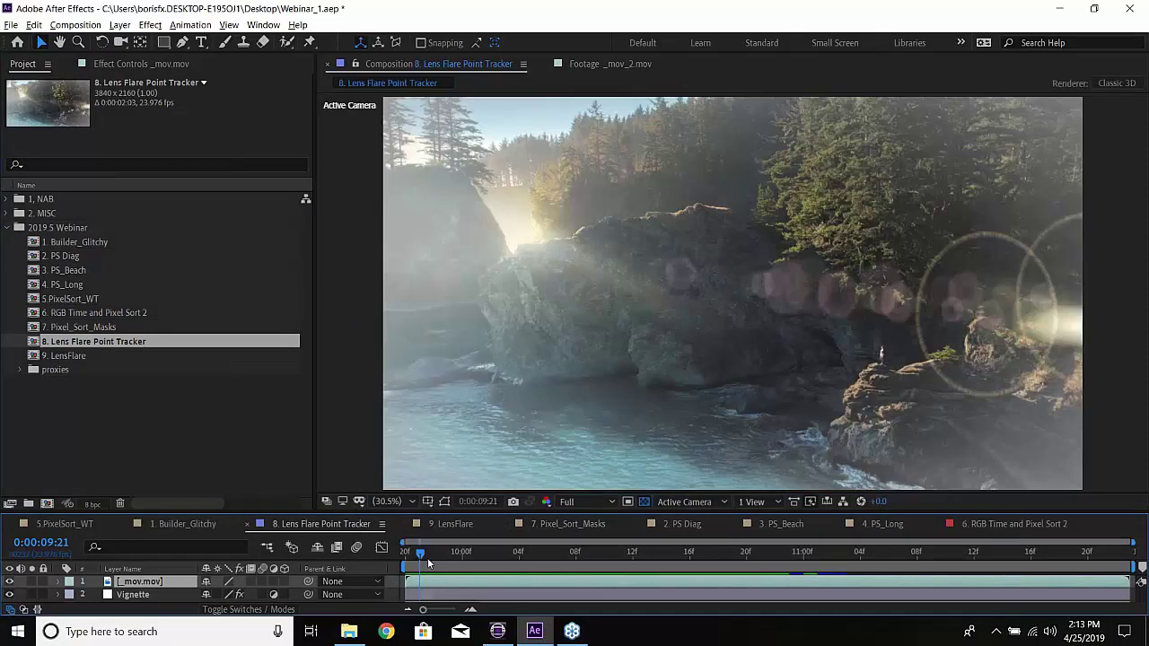
- Preview 8. Lens Flare Point Tracker from its beginning and open the 9. LensFlare composition
left_click_drag(415, 557, 375, 563)
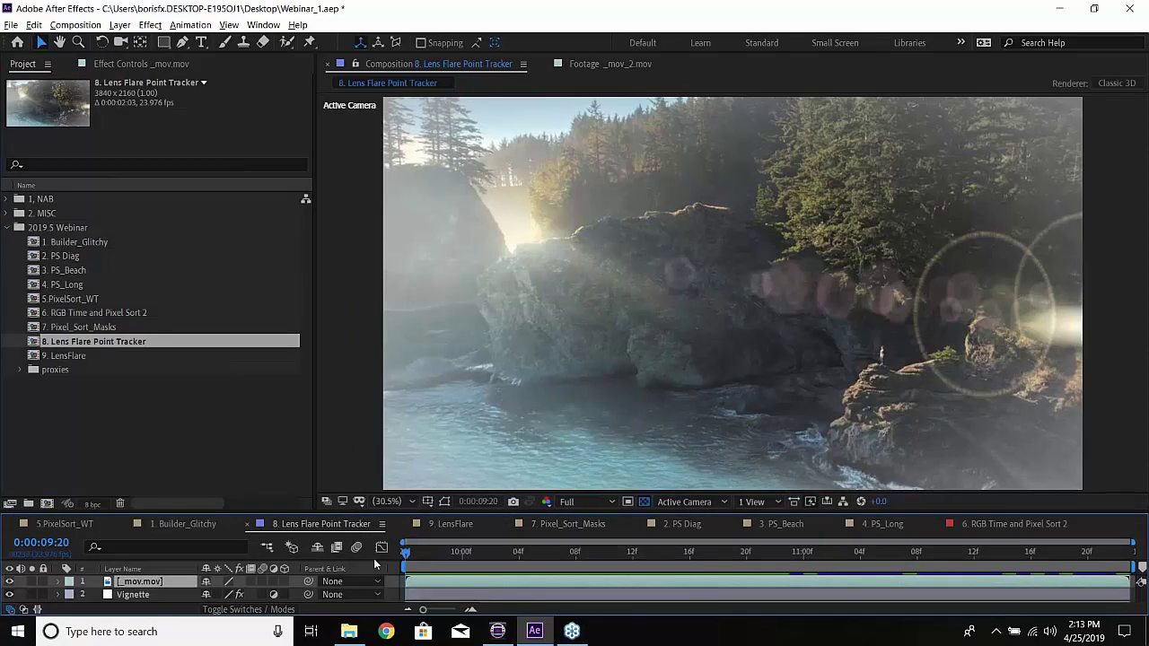
key("space")
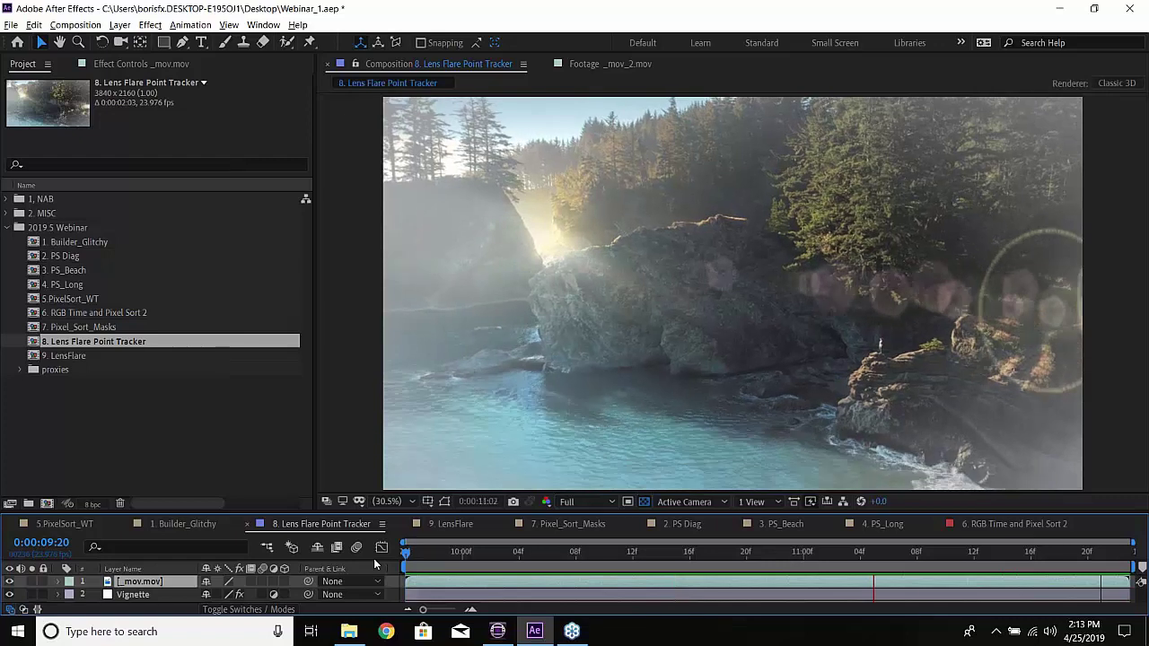
double_click(61, 355)
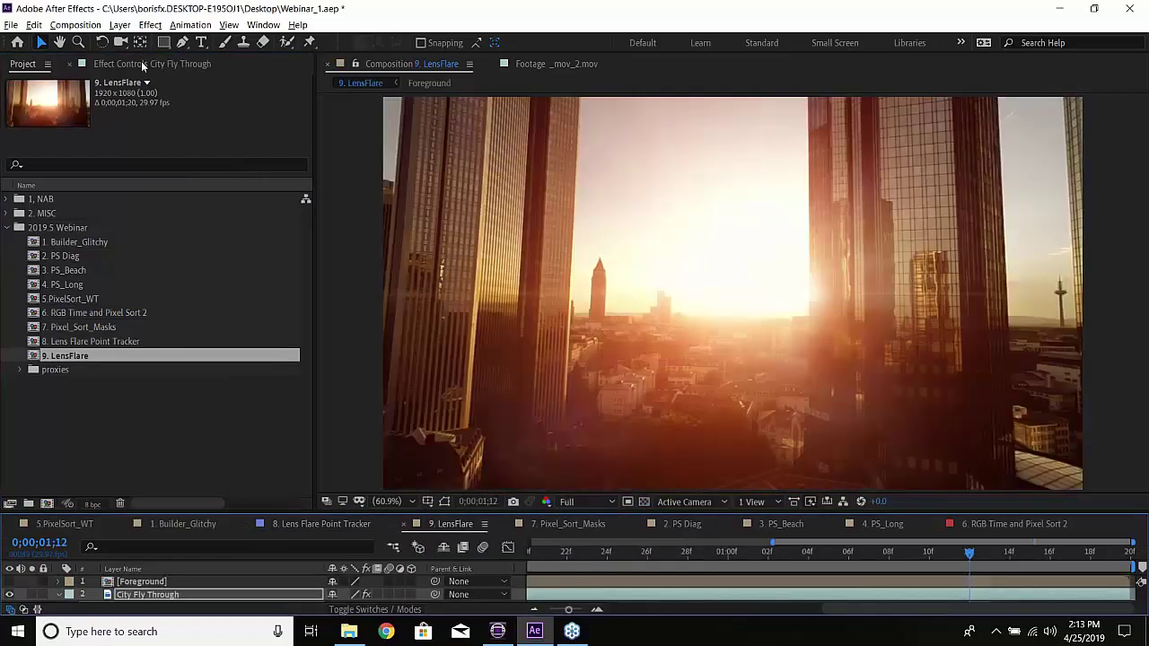
- Open the lens editor of S_LensFlare on the City Fly Through layer and hide the background in the flare preview
left_click(7, 107)
scroll(215, 170, "down", 1)
left_click(206, 173)
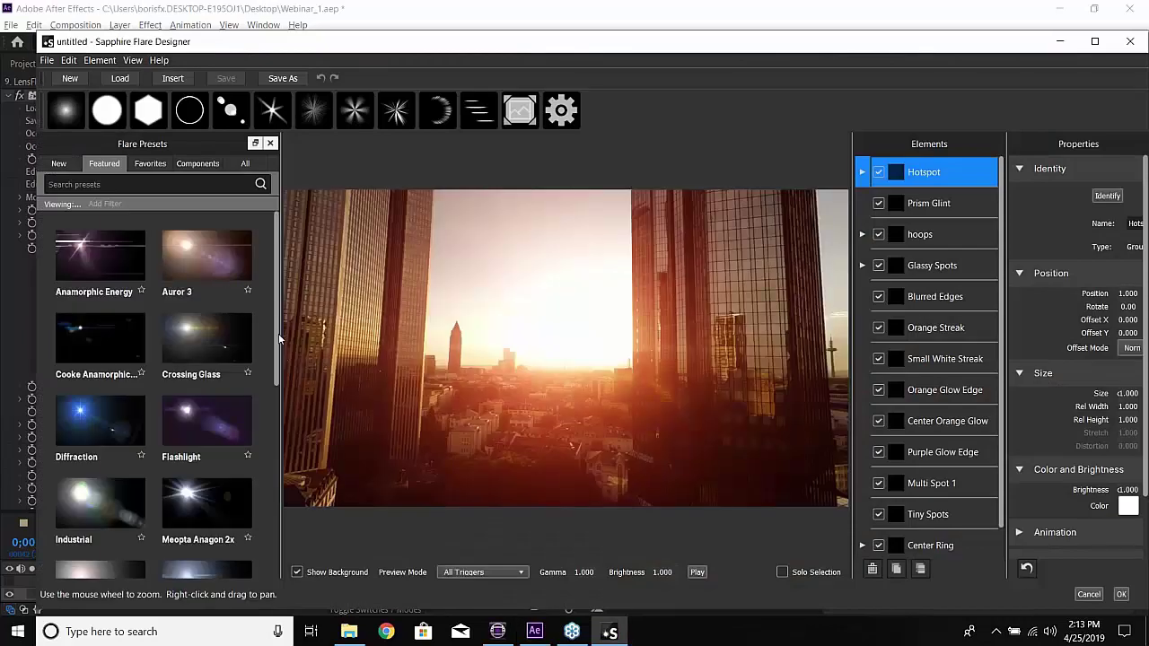
left_click_drag(278, 333, 283, 339)
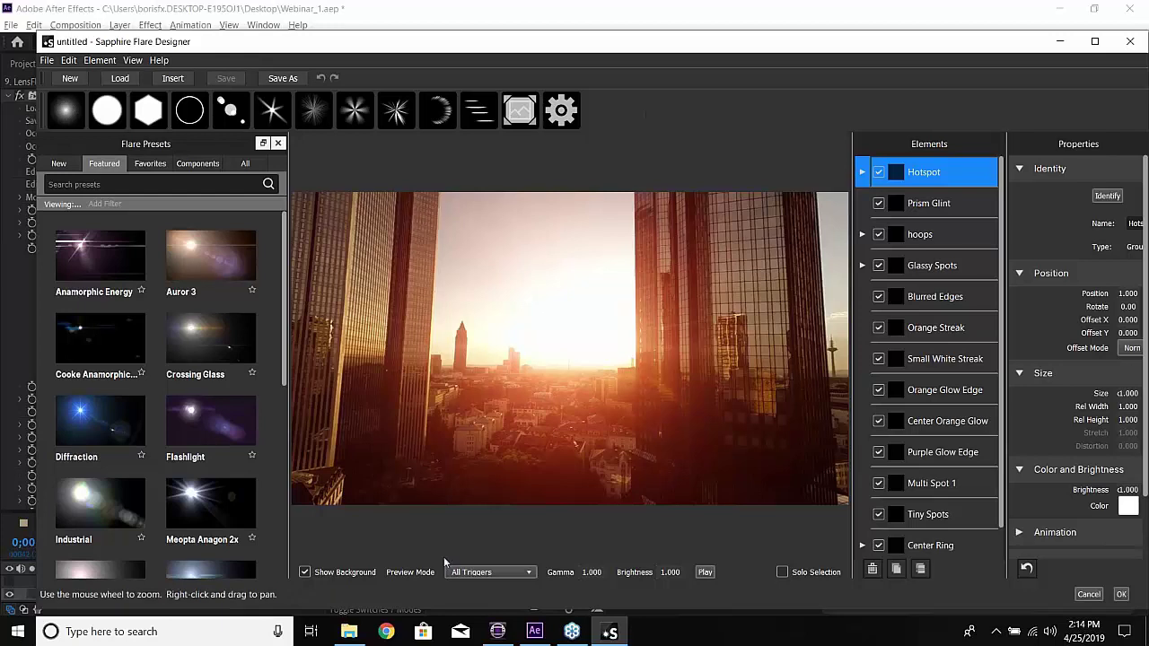
left_click(304, 573)
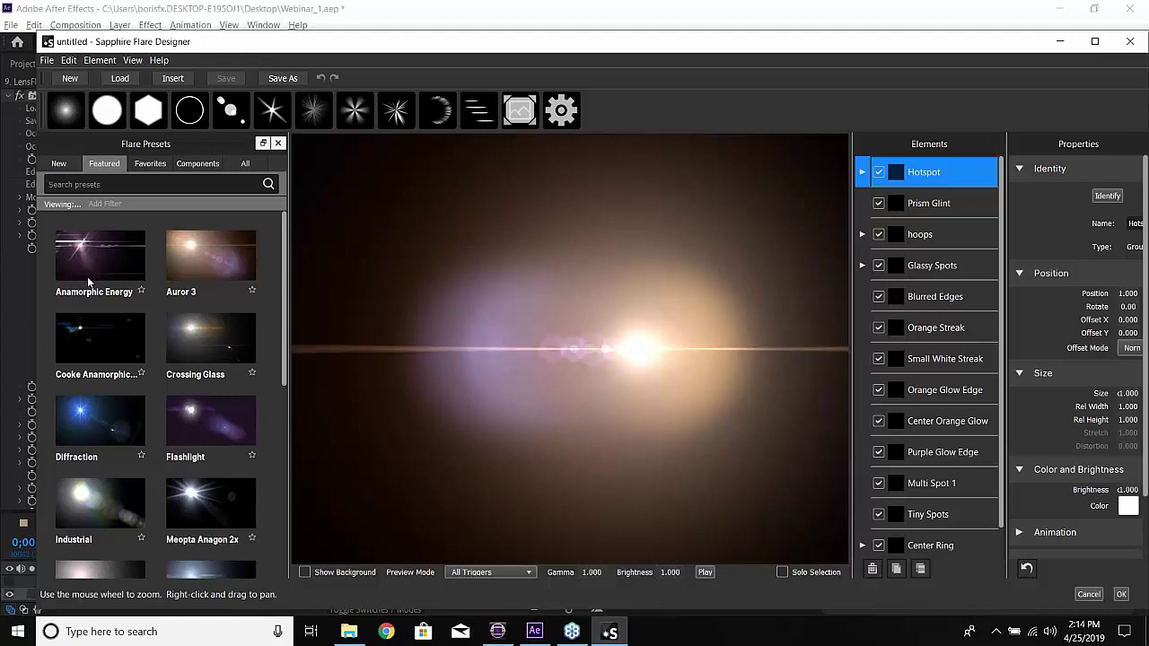
- Try Anamorphic Energy and other featured flare presets, and close the Flare Designer by accepting the lens
left_click(89, 282)
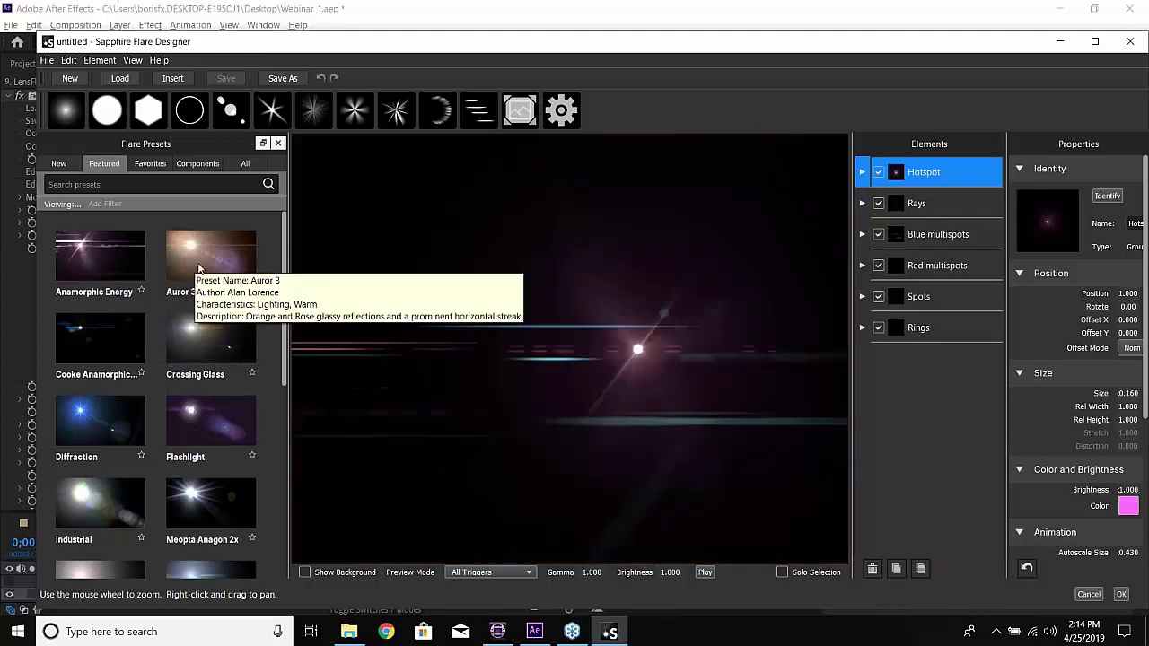
left_click(255, 485)
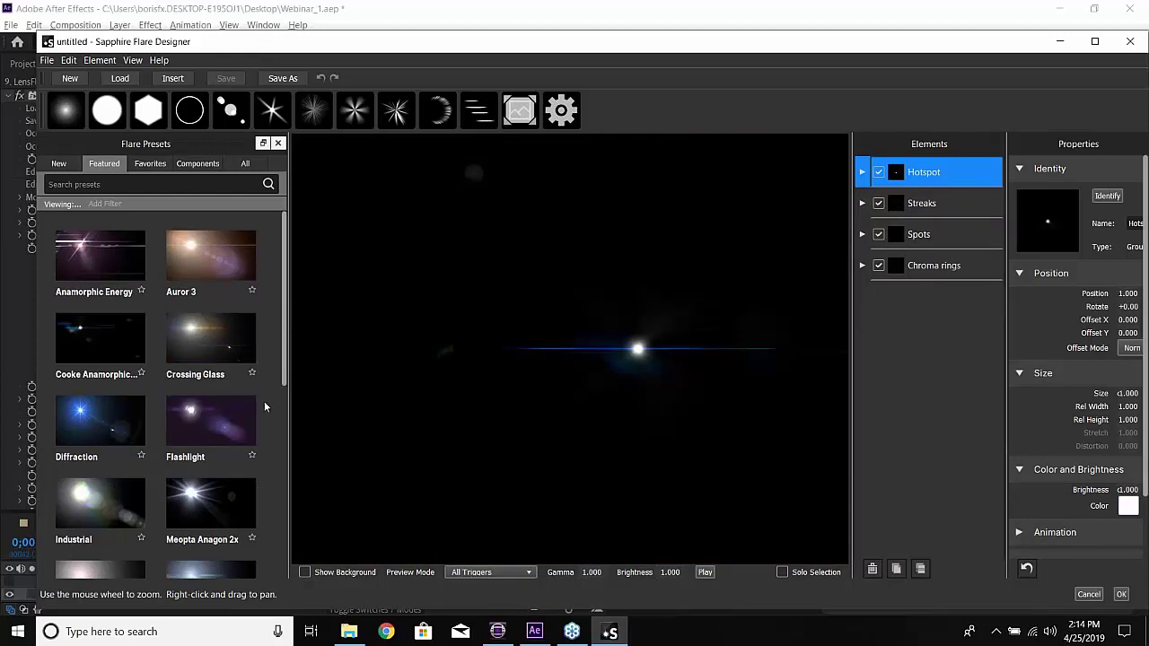
scroll(272, 444, "down", 3)
scroll(273, 449, "down", 1)
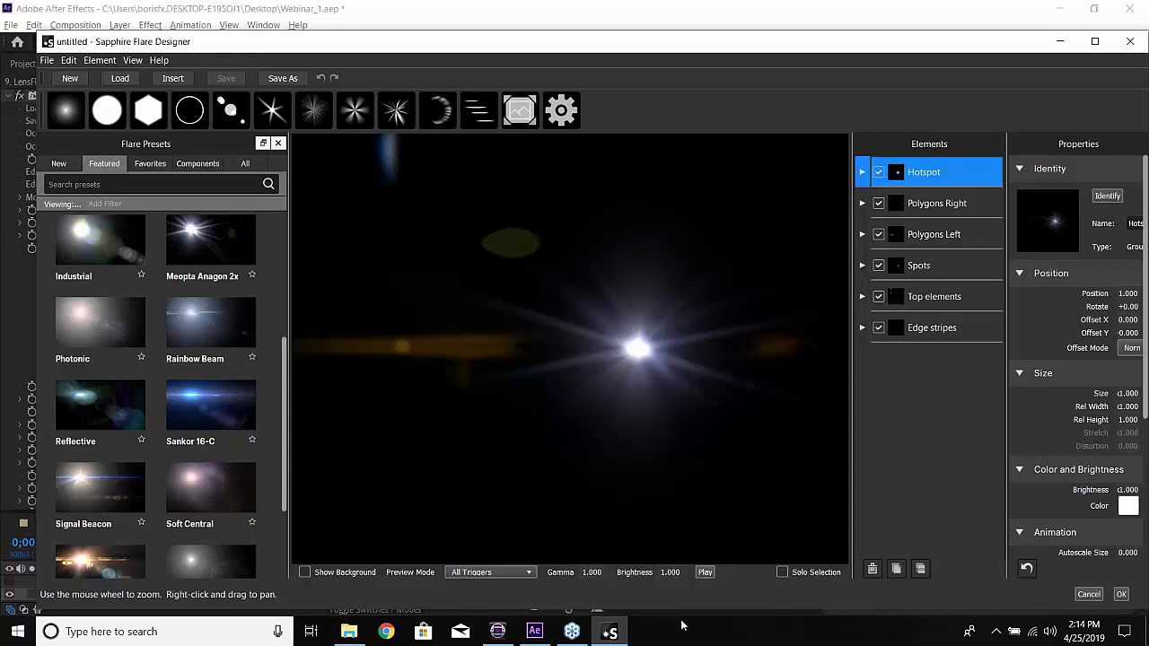
left_click(1121, 594)
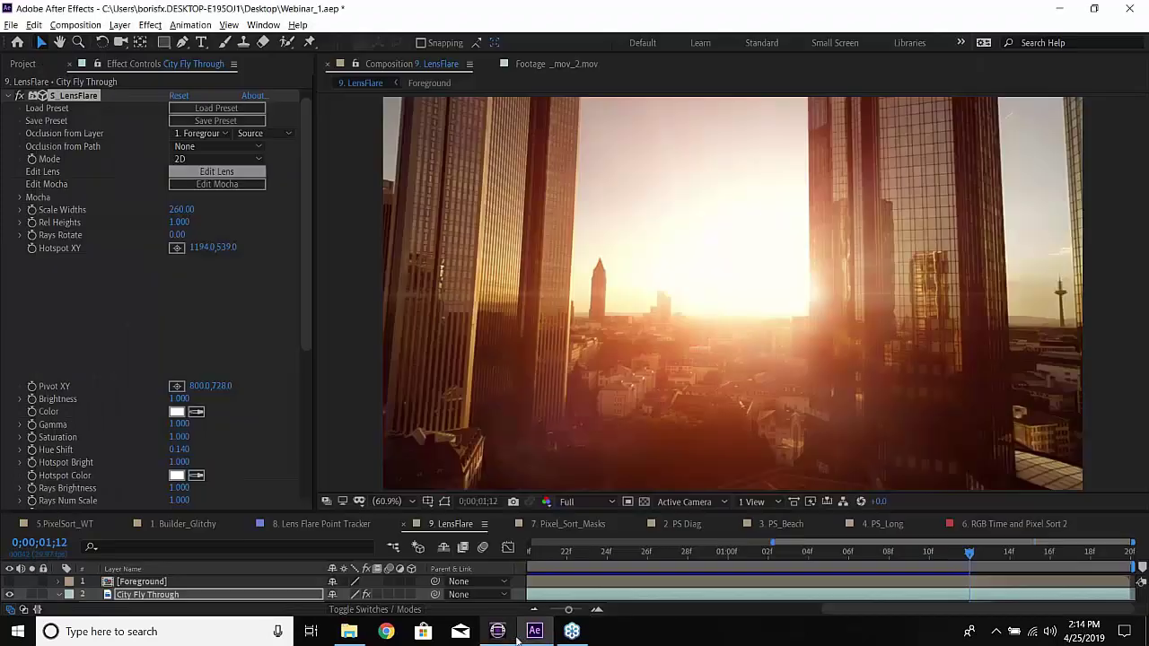
- Switch to Avid Media Composer and play the Whiplash sequence from early in its timeline
left_click(499, 632)
left_click_drag(414, 566, 355, 571)
key("space")
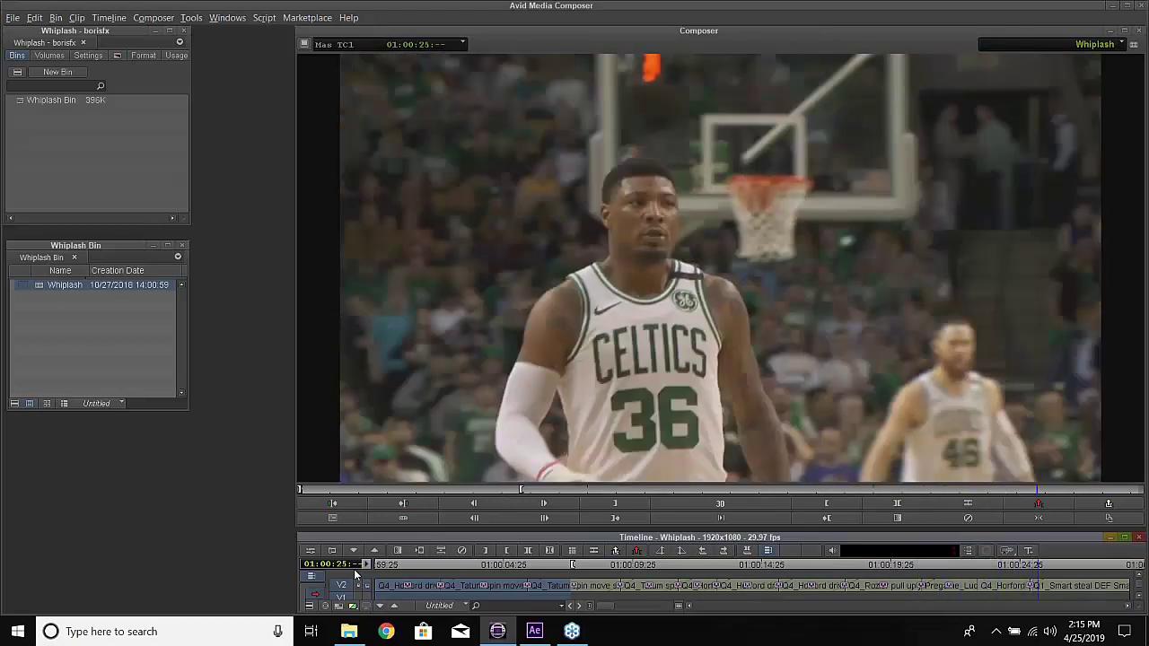
key("space")
- Replay the Whiplash transition between the player clips several times, starting around 01:00:24
left_click(1003, 565)
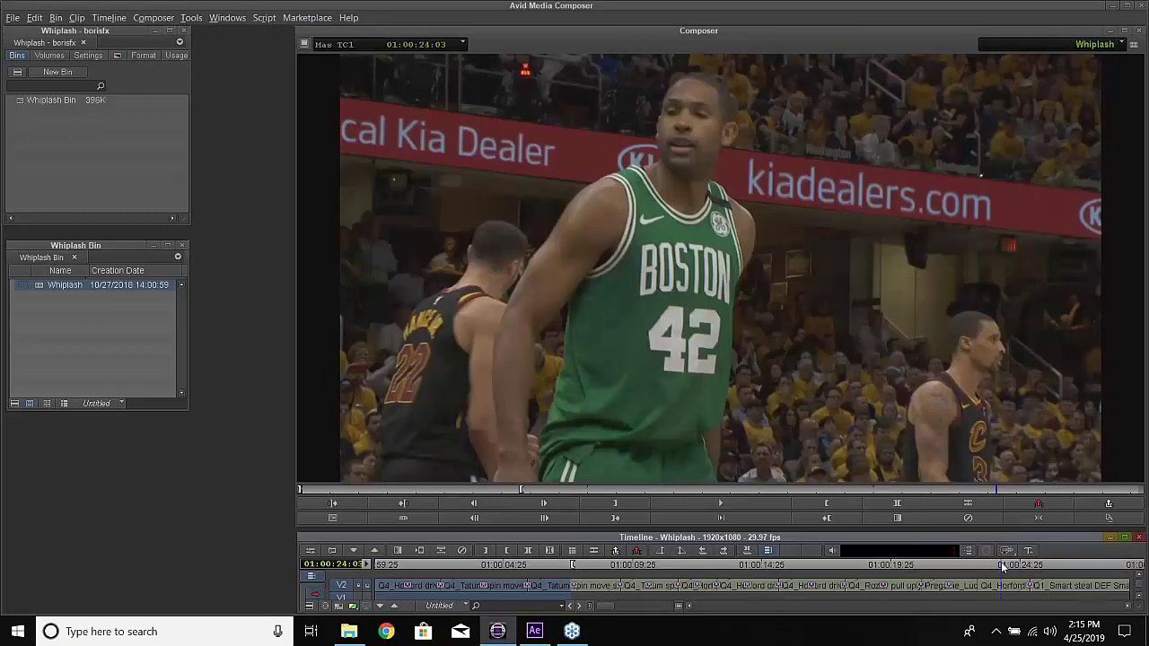
key("space")
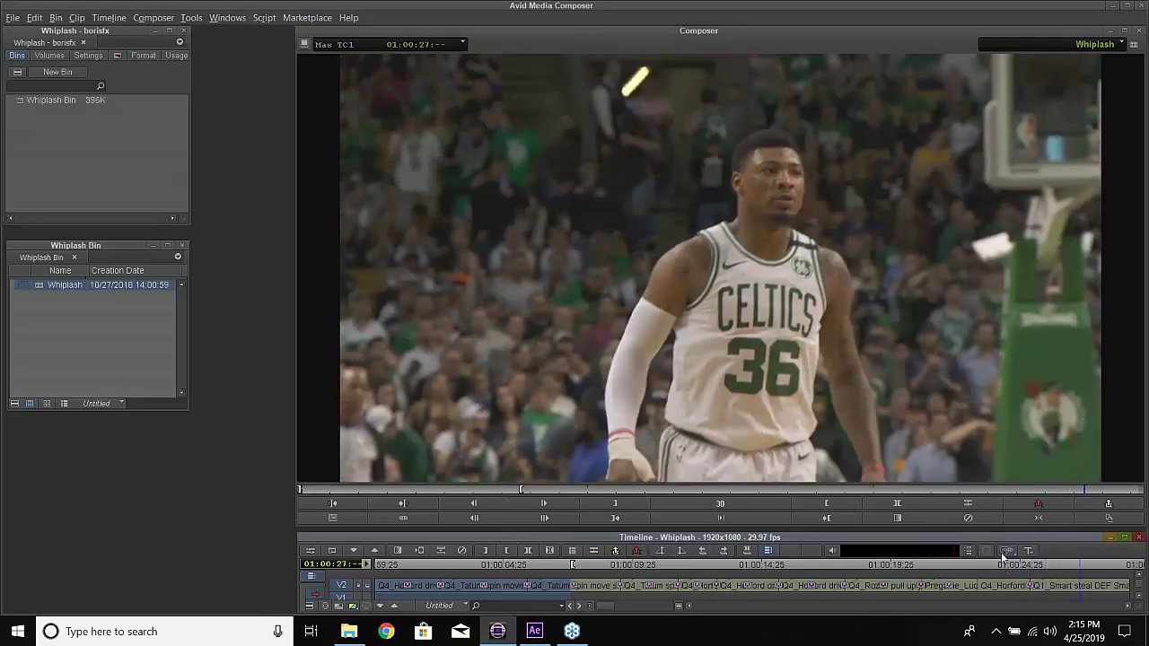
left_click(991, 565)
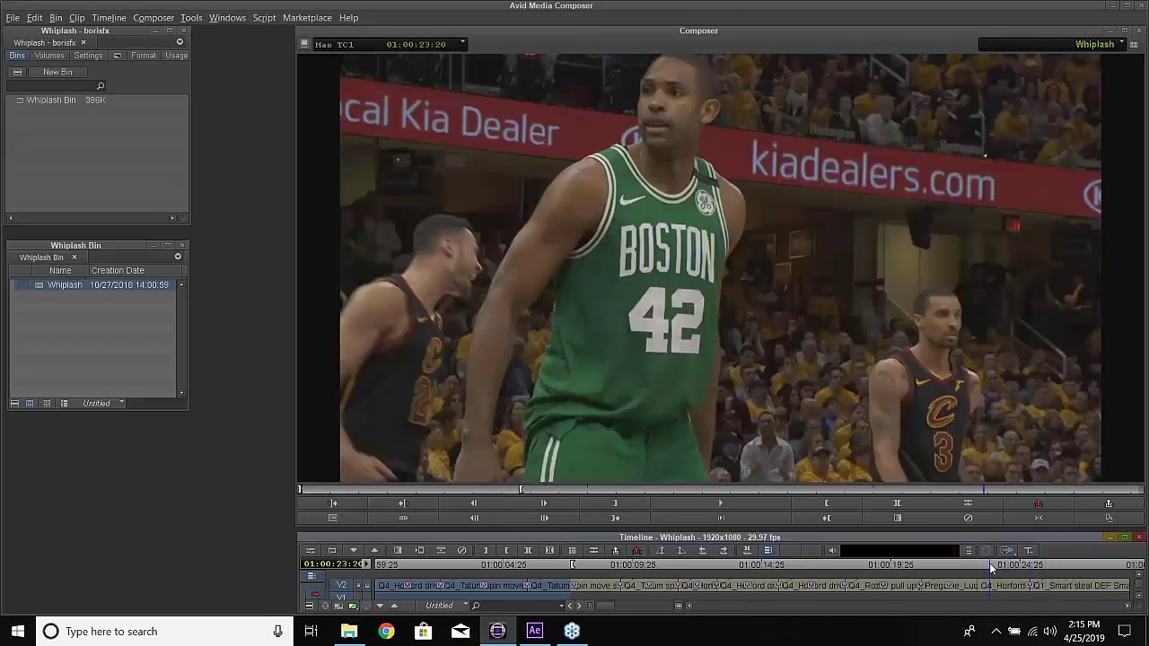
key("space")
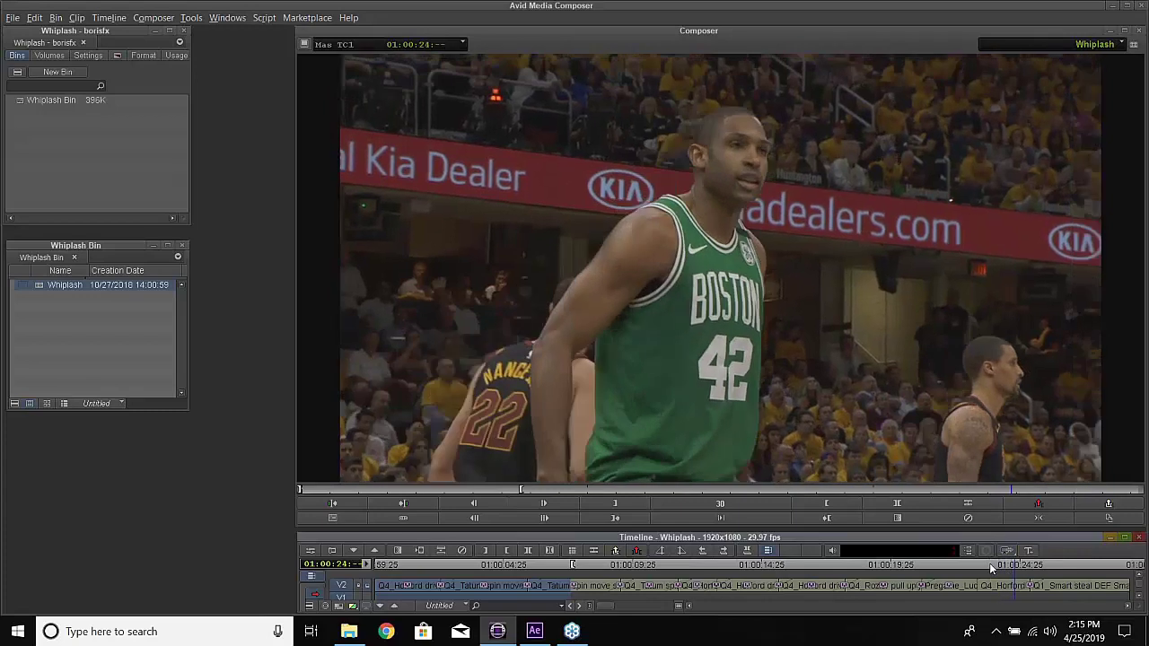
key("space")
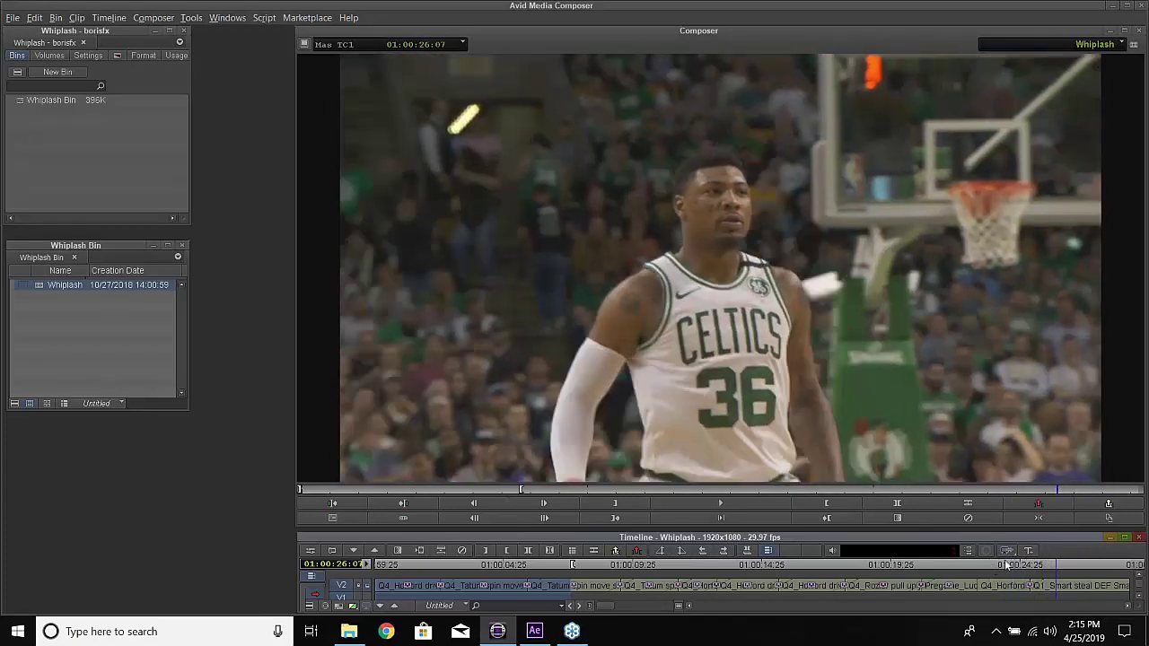
left_click(1001, 566)
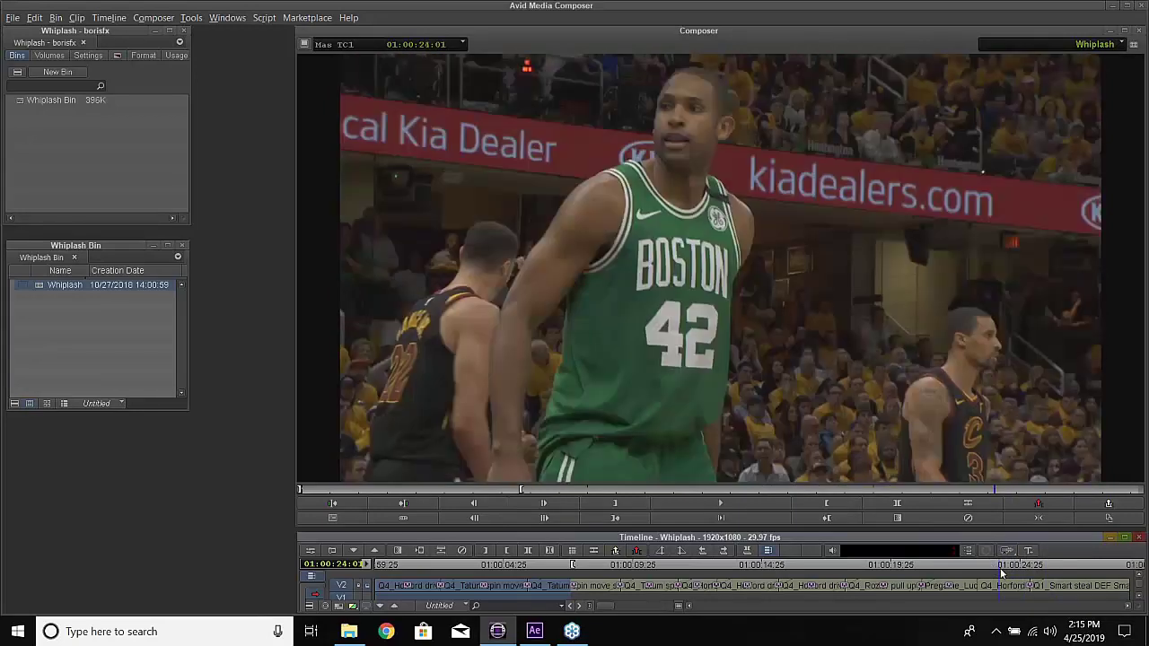
key("space")
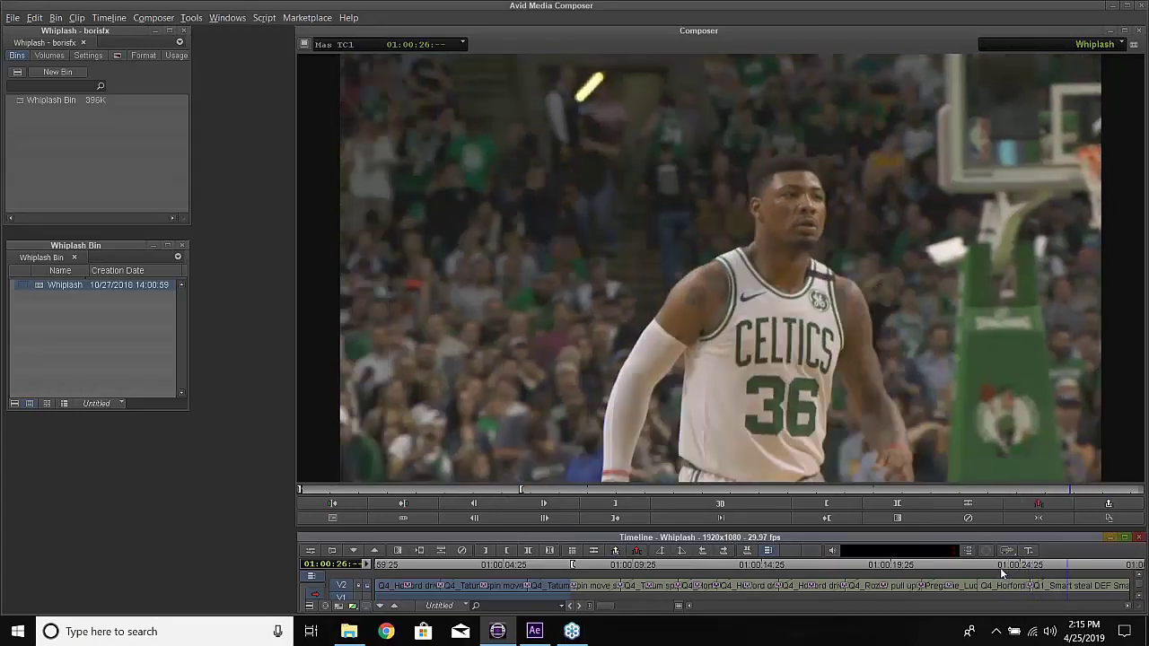
left_click(1001, 566)
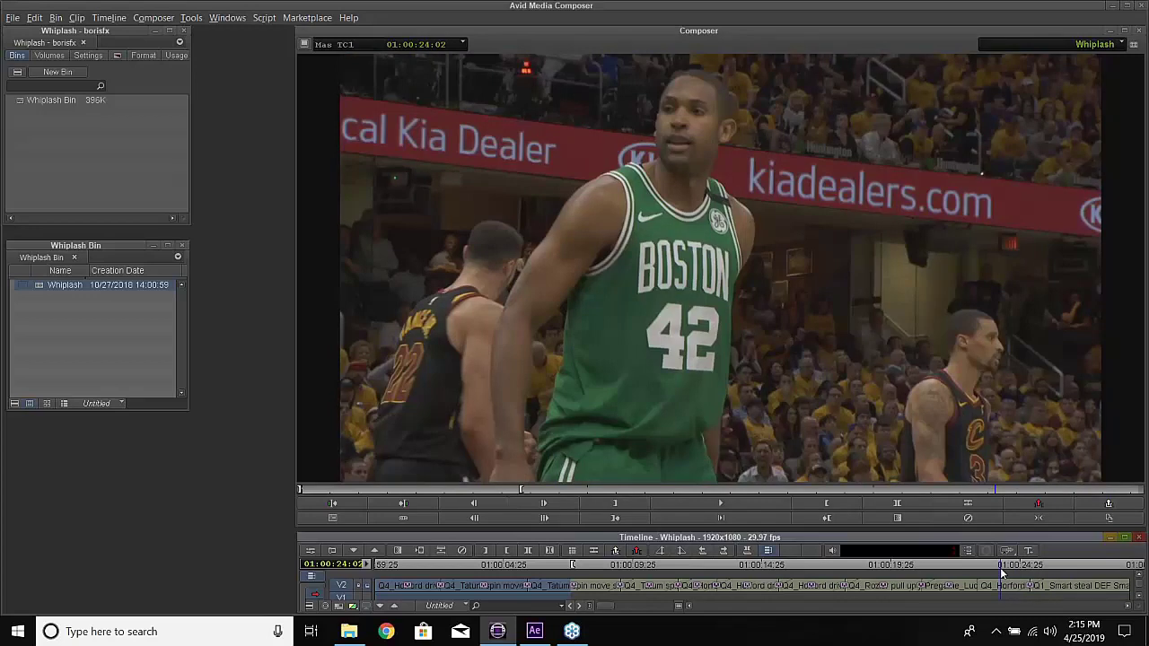
key("space")
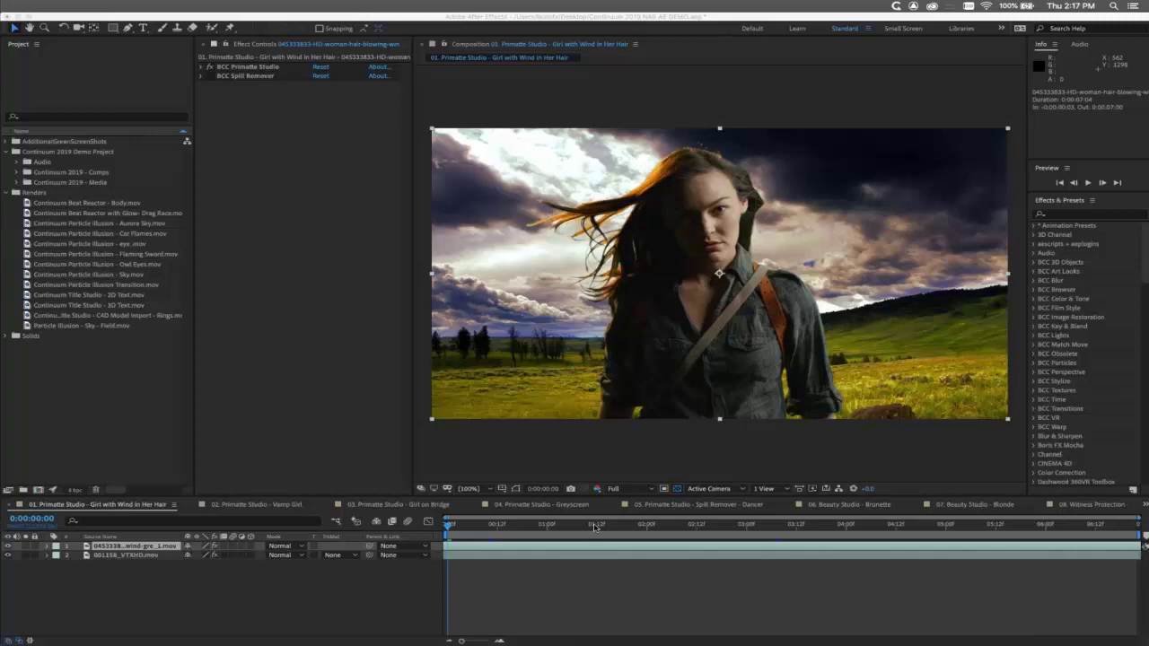
- In the After Effects Girl with Wind in Her Hair composition, expand BCC Primatte Studio and compare the footage with the effect off and on
left_click(105, 547)
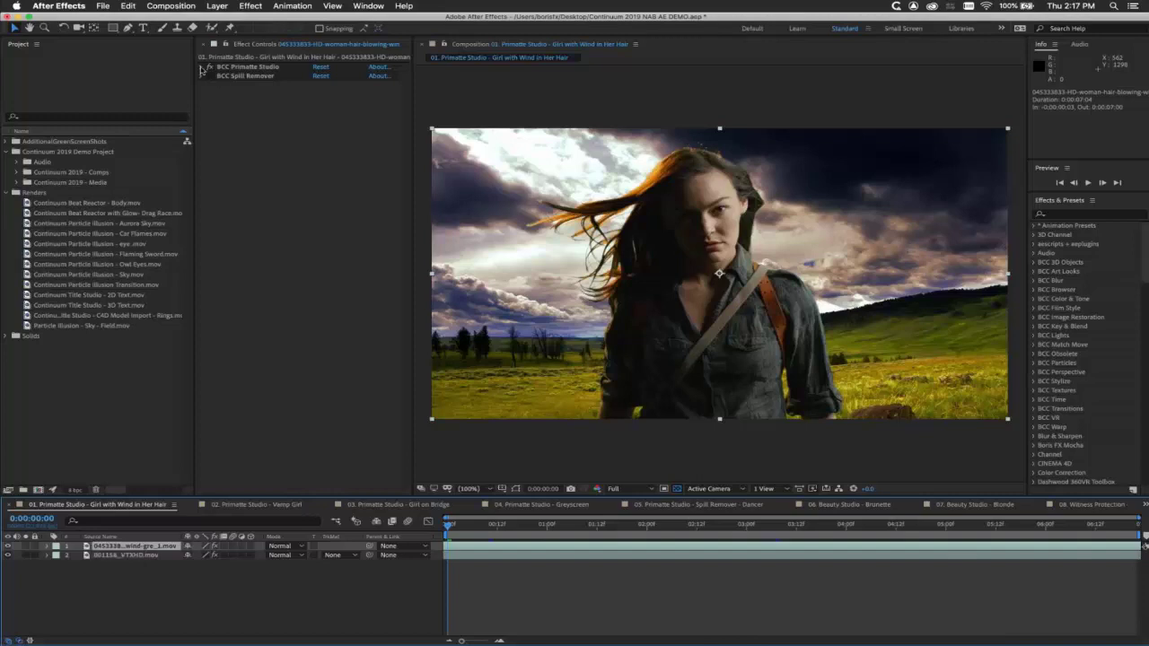
left_click(207, 68)
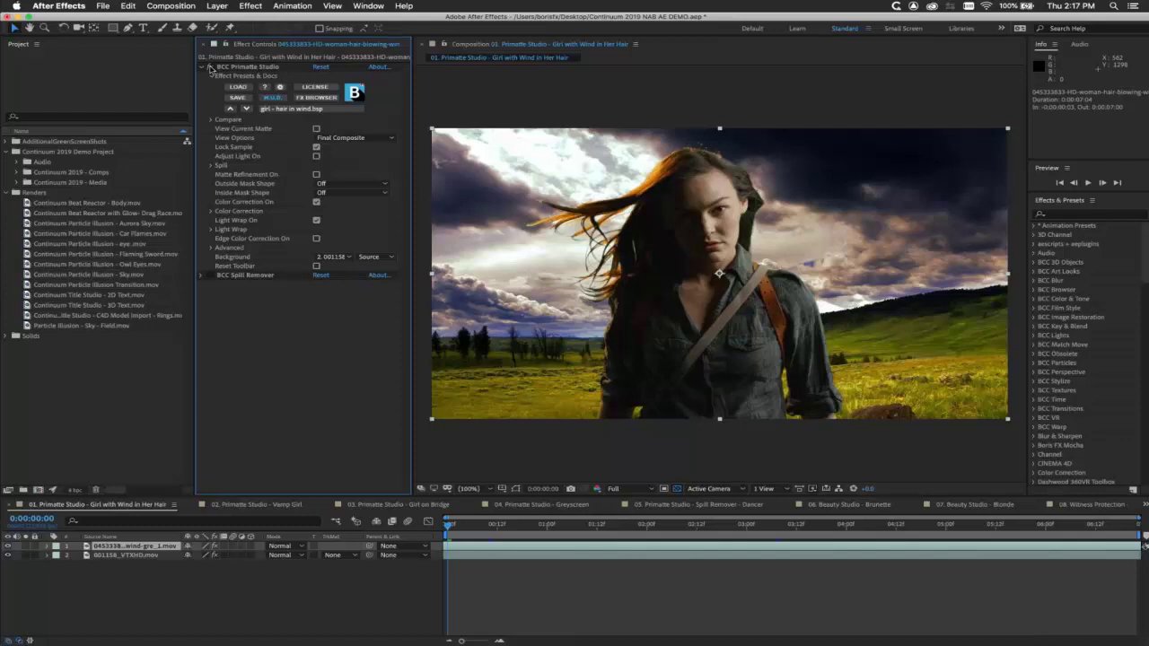
left_click(209, 68)
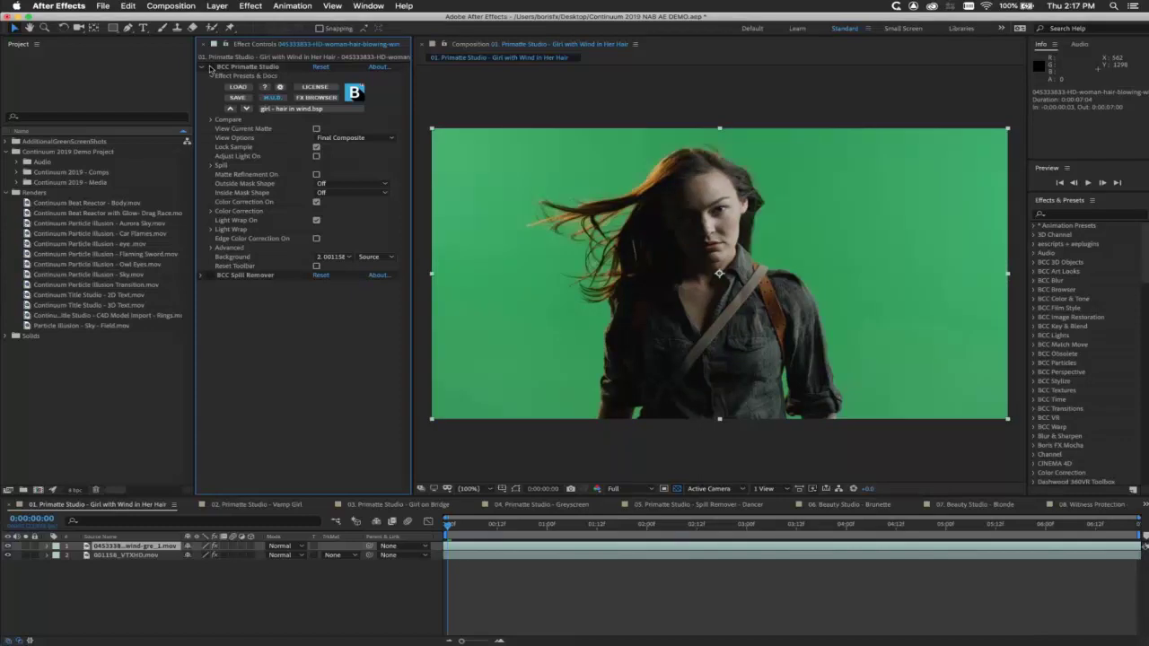
left_click(209, 67)
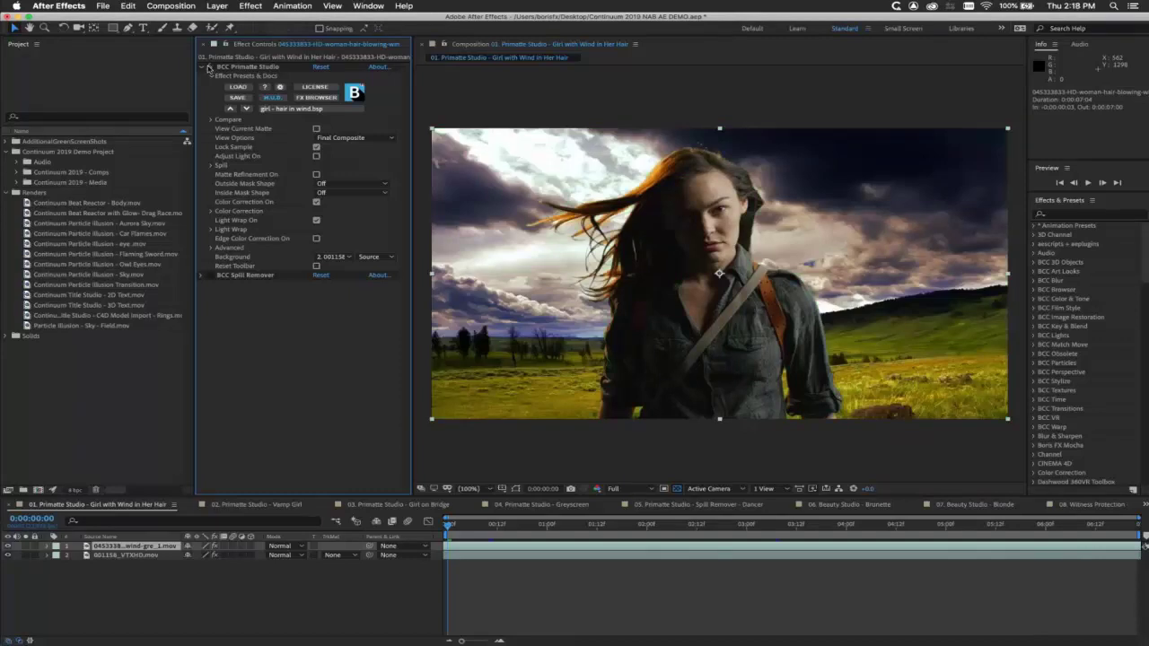
- Show BCC Primatte Studio's on-screen controls, move them to the frame's upper-left corner, and toggle the effect off and back on
left_click(258, 69)
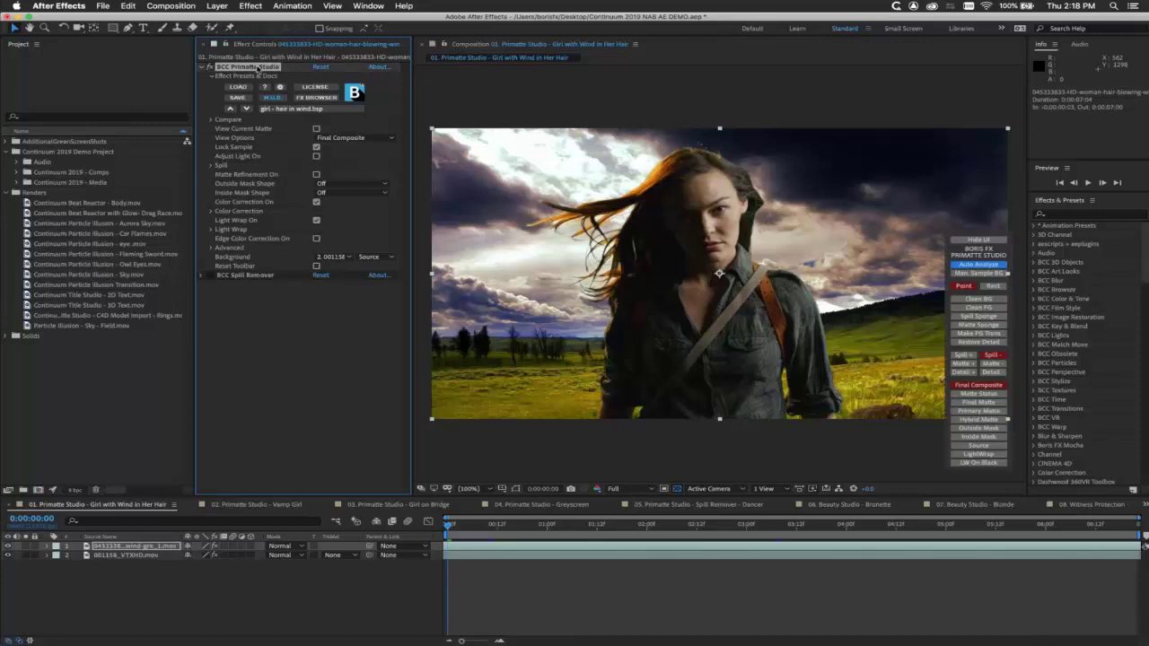
left_click_drag(978, 253, 487, 102)
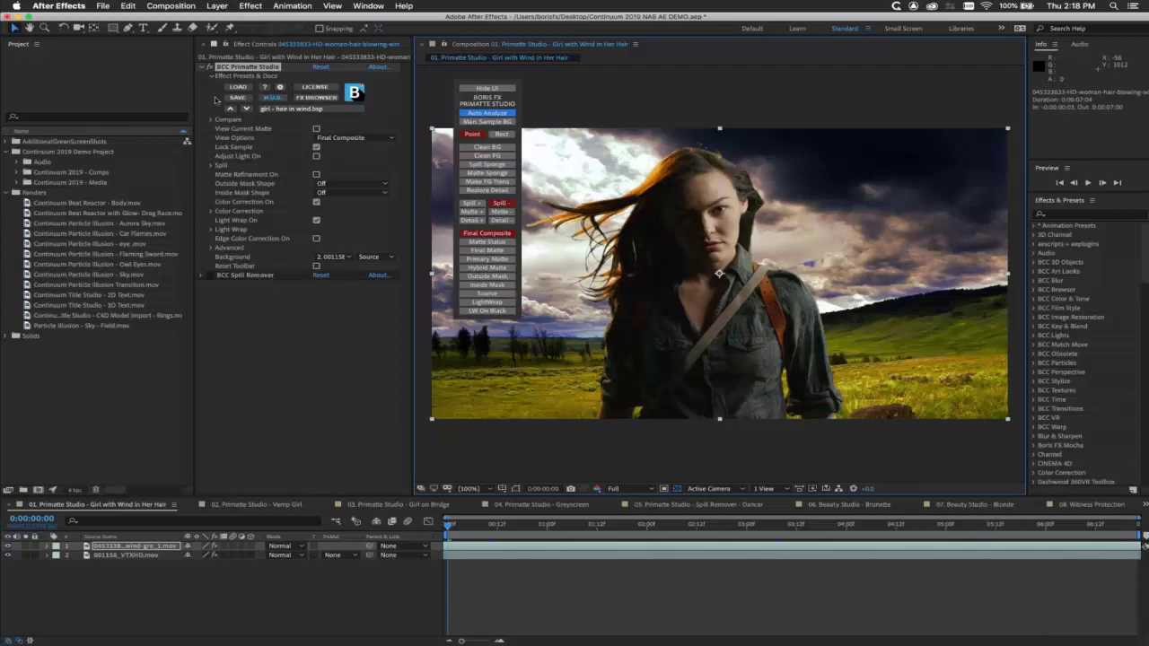
left_click(209, 68)
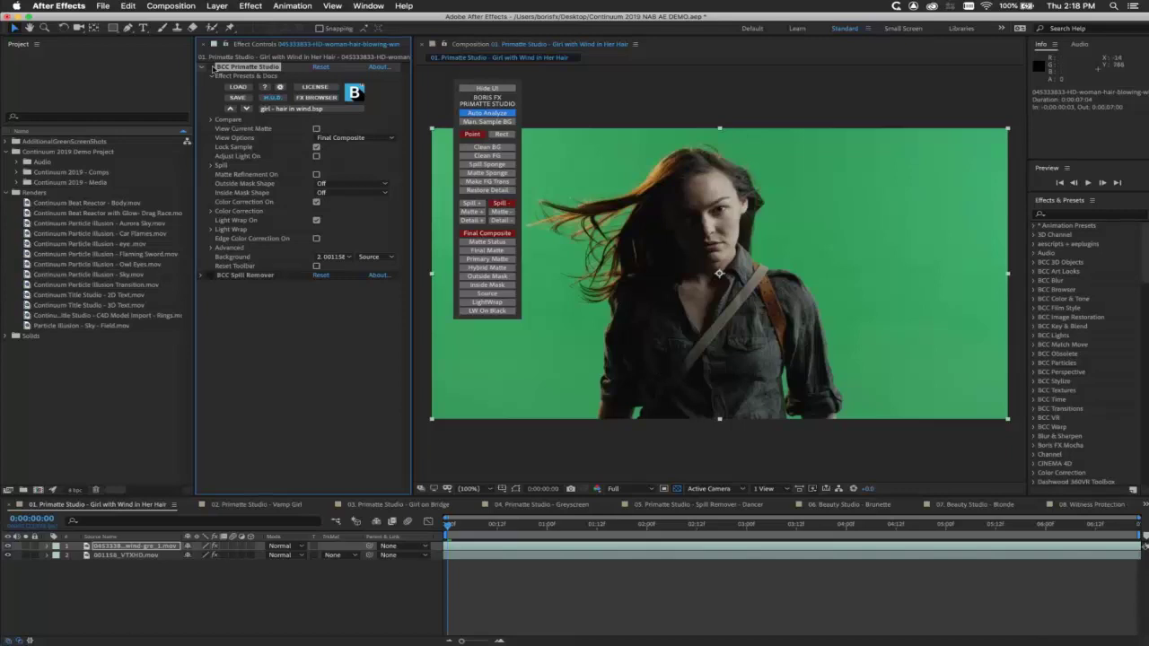
left_click(209, 67)
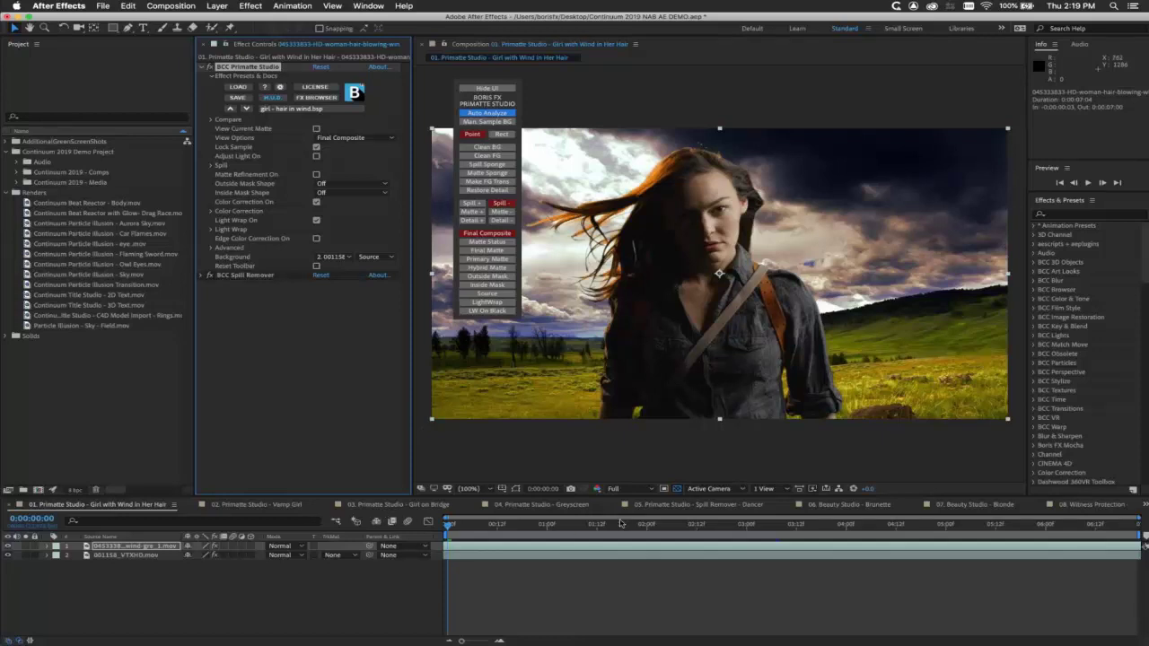
- Open 05. Primatte Studio - Spill Remover - Dancer, select the DAN0000B175.mov layer and move the current time to 0:00:01:07
left_click(686, 506)
left_click(104, 546)
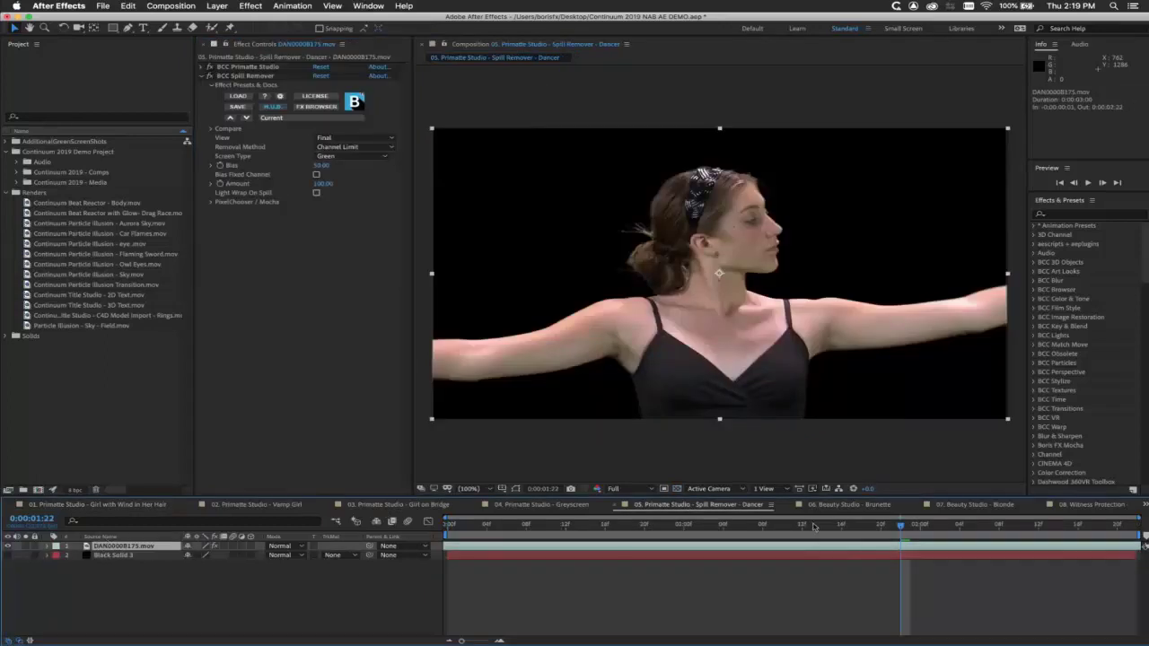
left_click(782, 527)
mouse_move(753, 526)
left_mouse_down()
mouse_move(714, 527)
mouse_move(763, 527)
mouse_move(718, 527)
mouse_move(753, 527)
left_mouse_up()
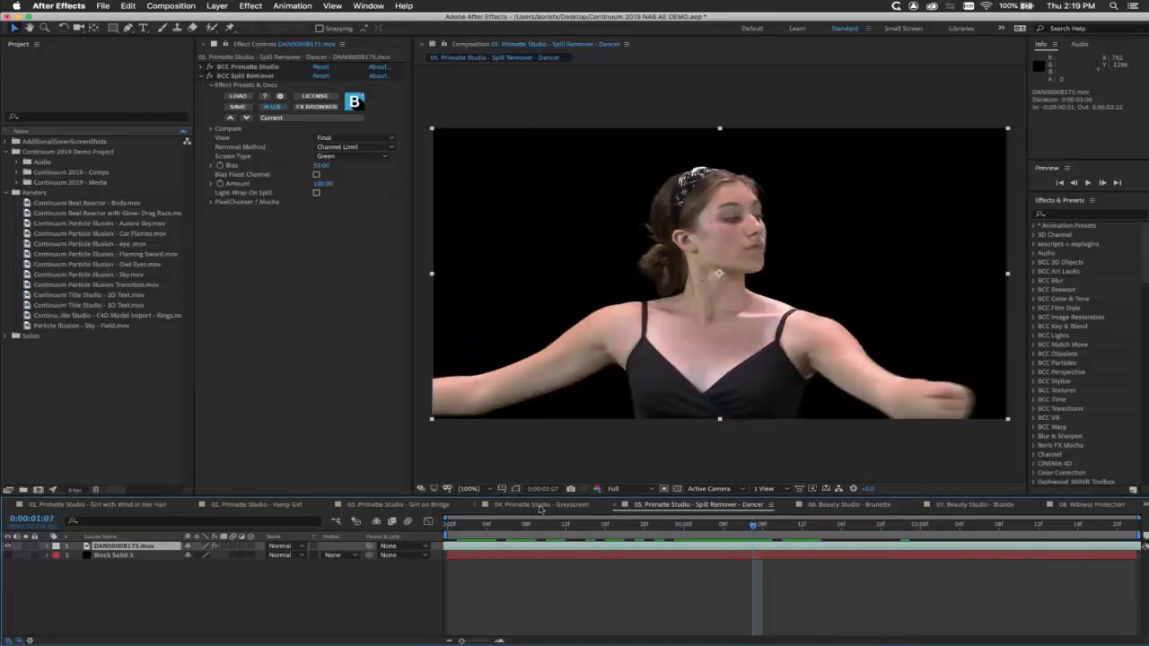
left_click(678, 489)
left_click(678, 489)
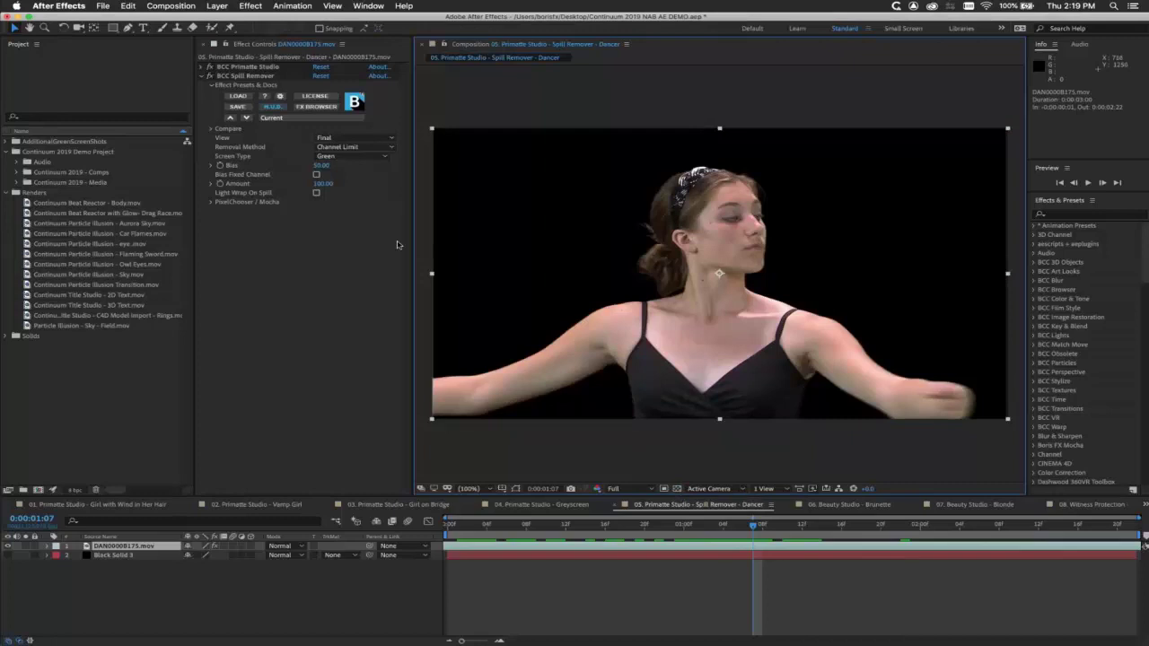
- Delete BCC Spill Remover from the dancer layer and toggle BCC Primatte Studio off and back on to compare the key
left_click(245, 75)
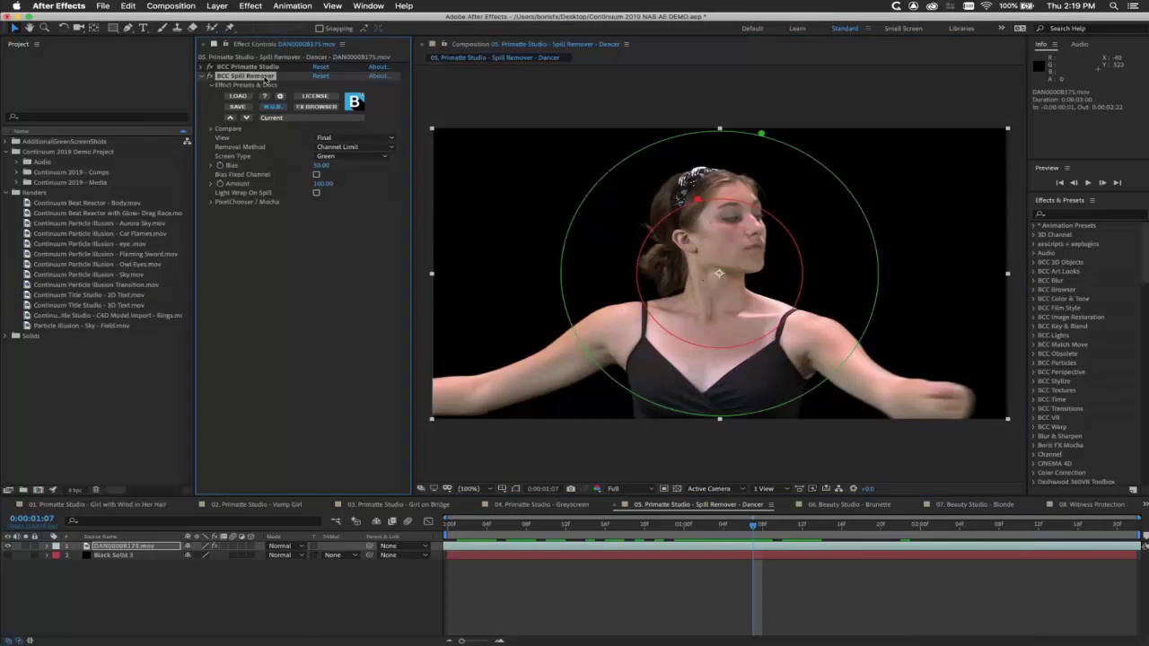
key("Delete")
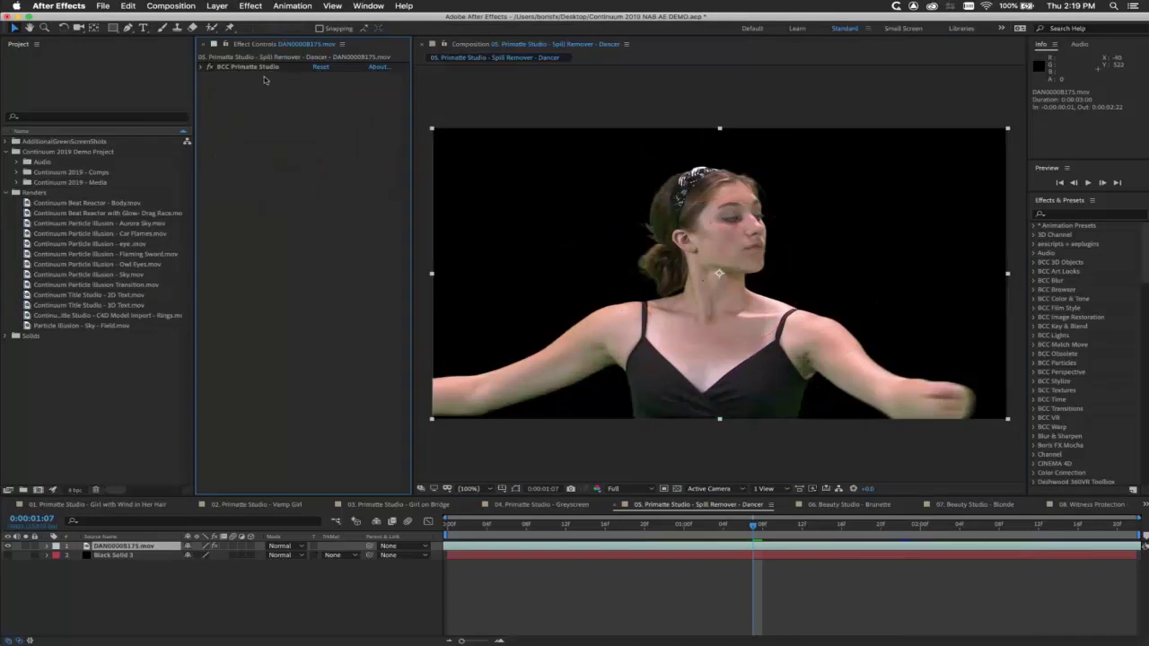
left_click(210, 69)
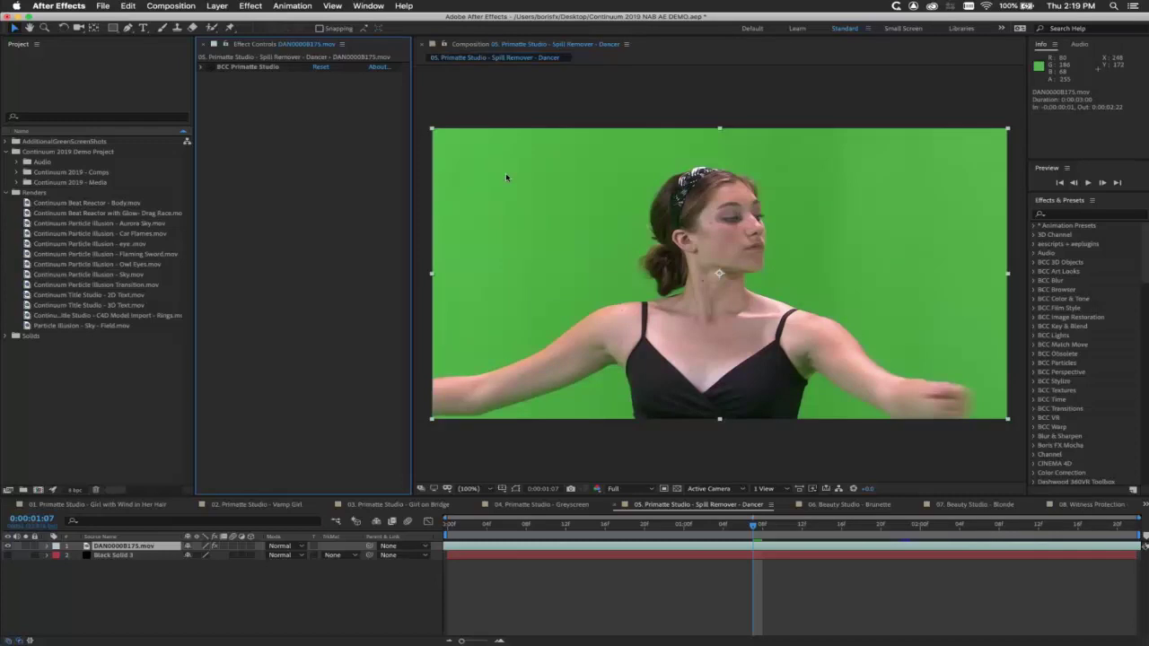
left_click(210, 67)
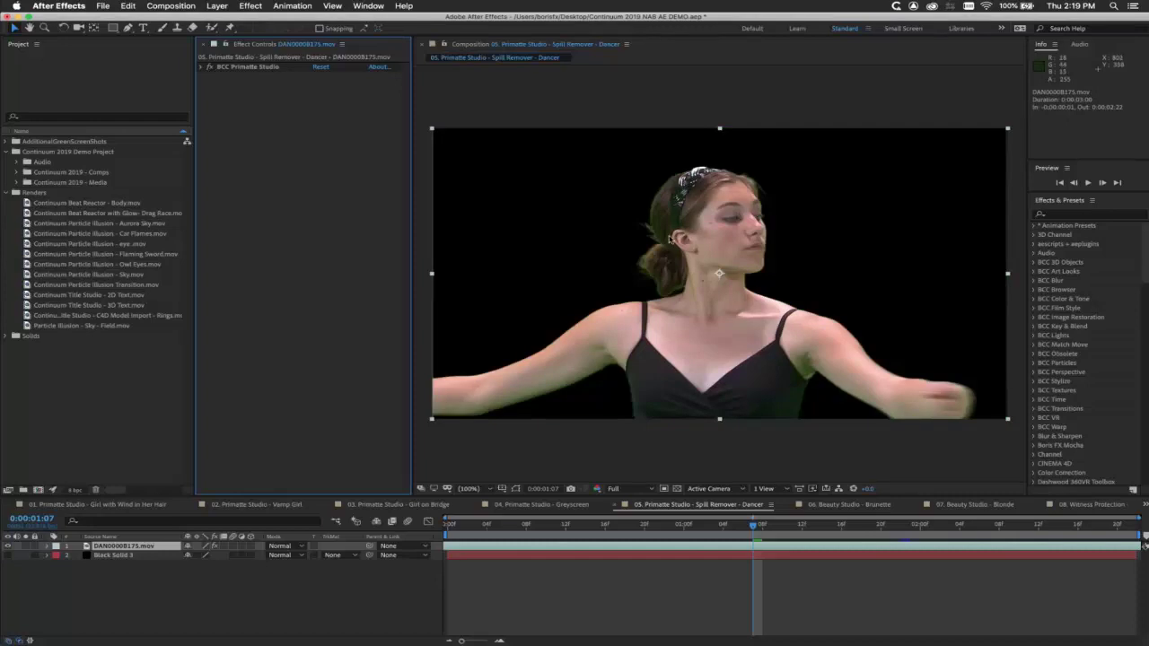
- Inspect the green spill on the dancer and apply BCC Spill Remover after BCC Primatte Studio, keeping Removal Method at Channel Limit
scroll(671, 237, "down", 3)
scroll(671, 238, "up", 5)
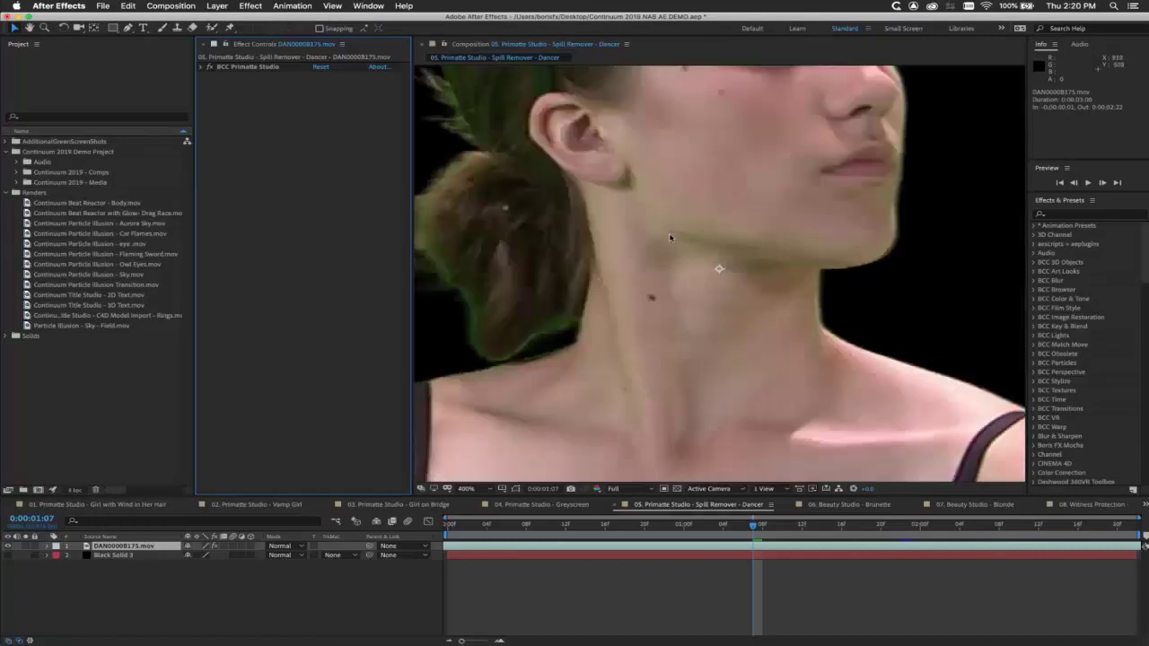
scroll(671, 238, "down", 4)
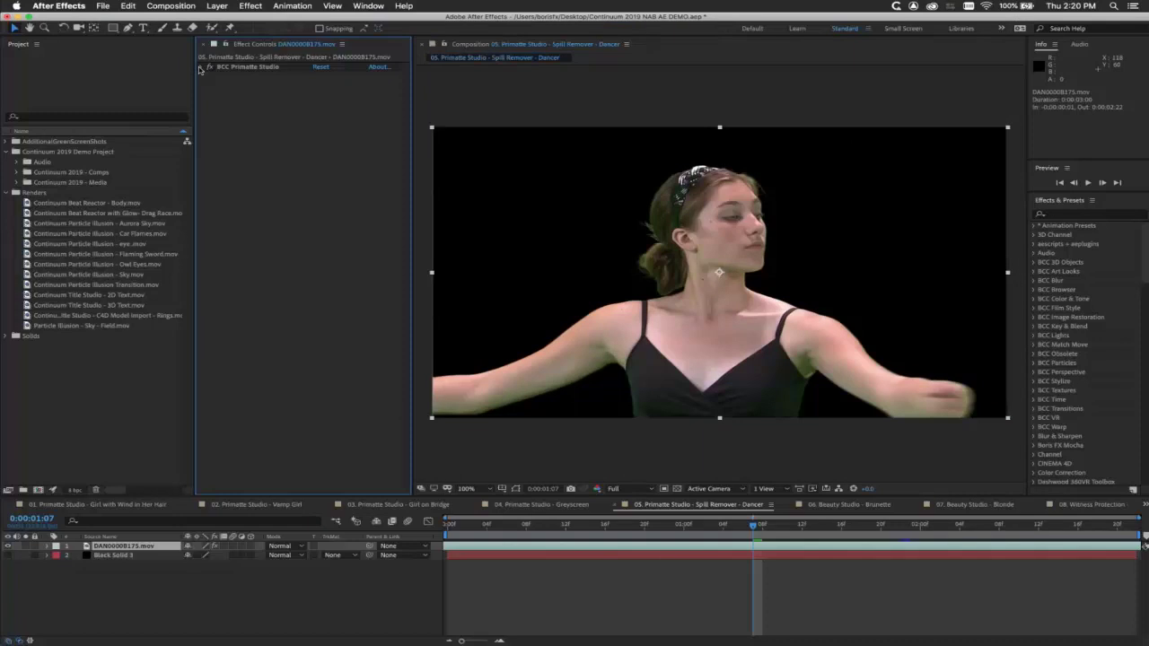
left_click(1033, 328)
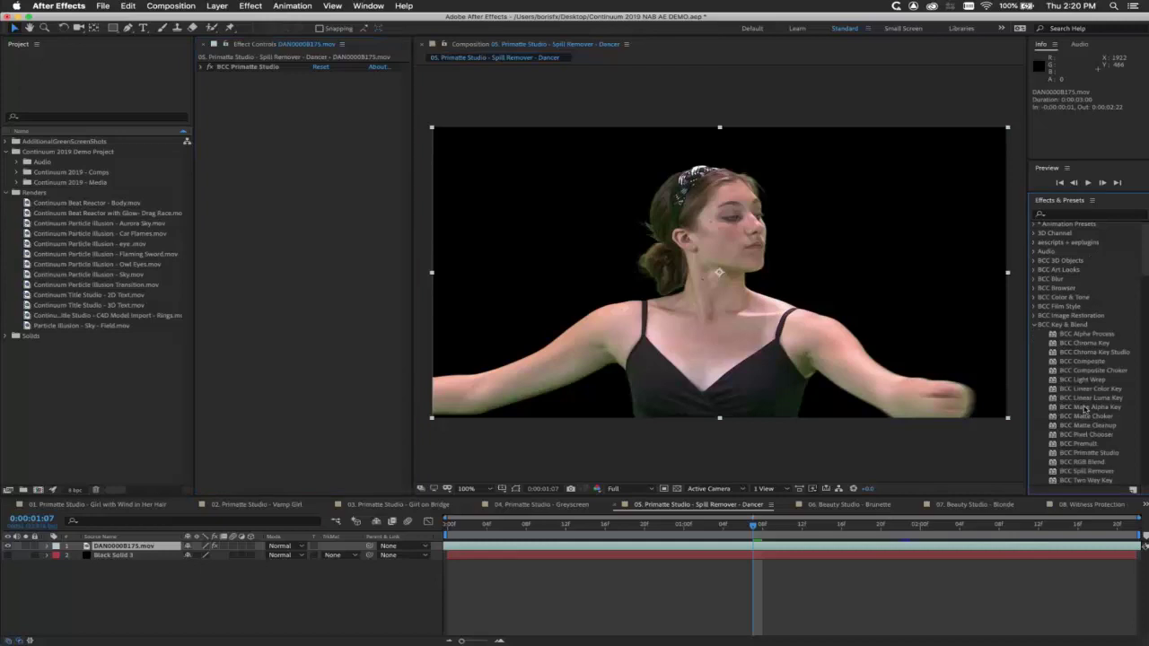
left_click(1084, 472)
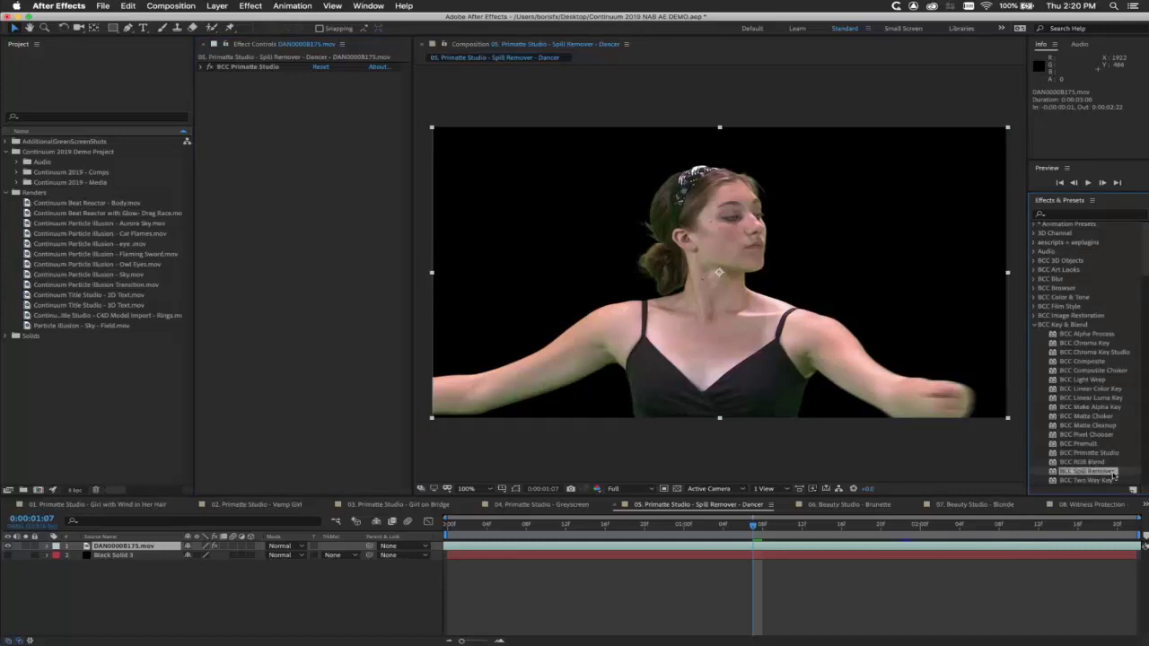
left_click_drag(1083, 469, 306, 168)
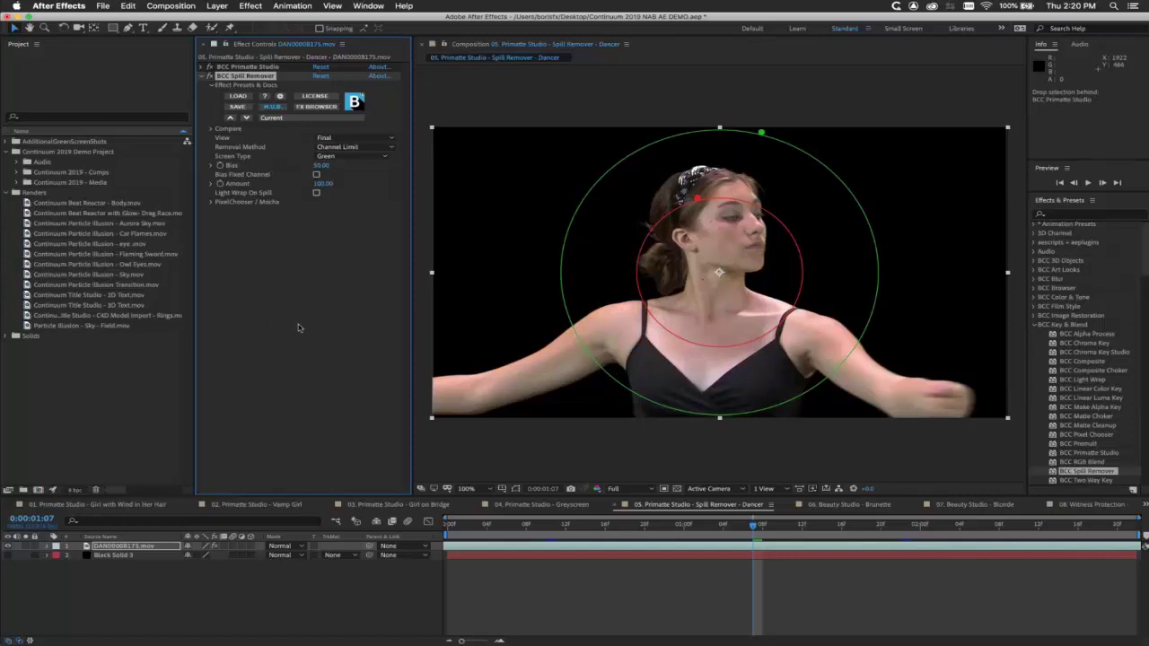
left_click(333, 148)
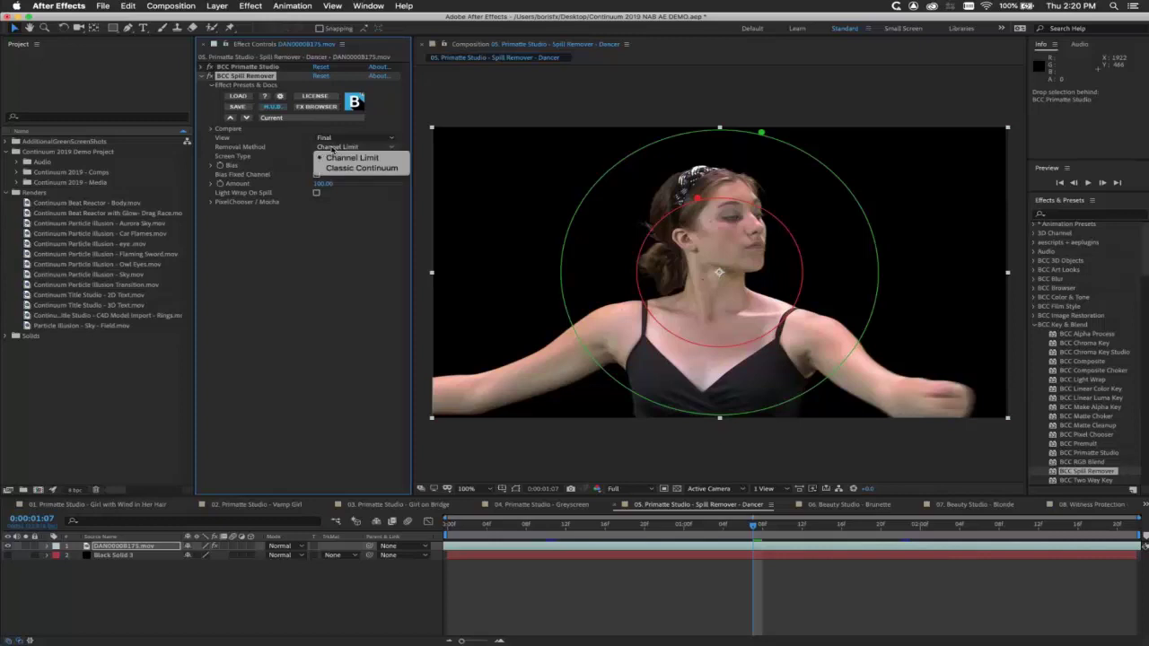
left_click(301, 147)
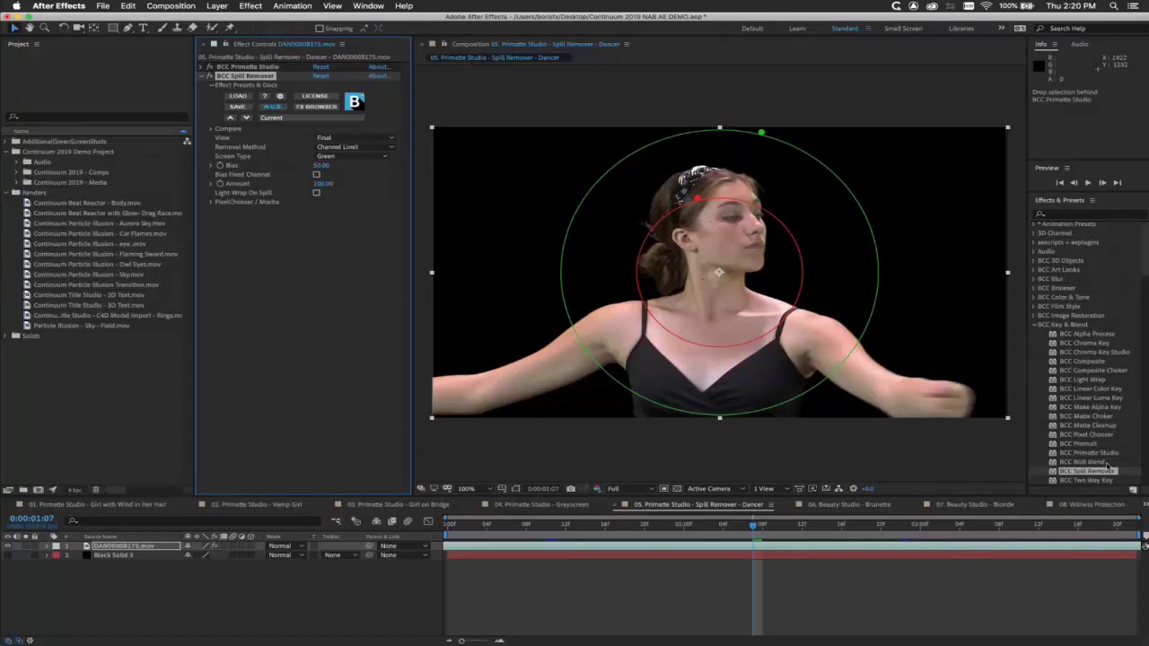
- Open 29. Particle Illusion - Sky - Field, hide the Aurora Sky.mov layer and scrub to 0:00:00:29
left_click(1145, 506)
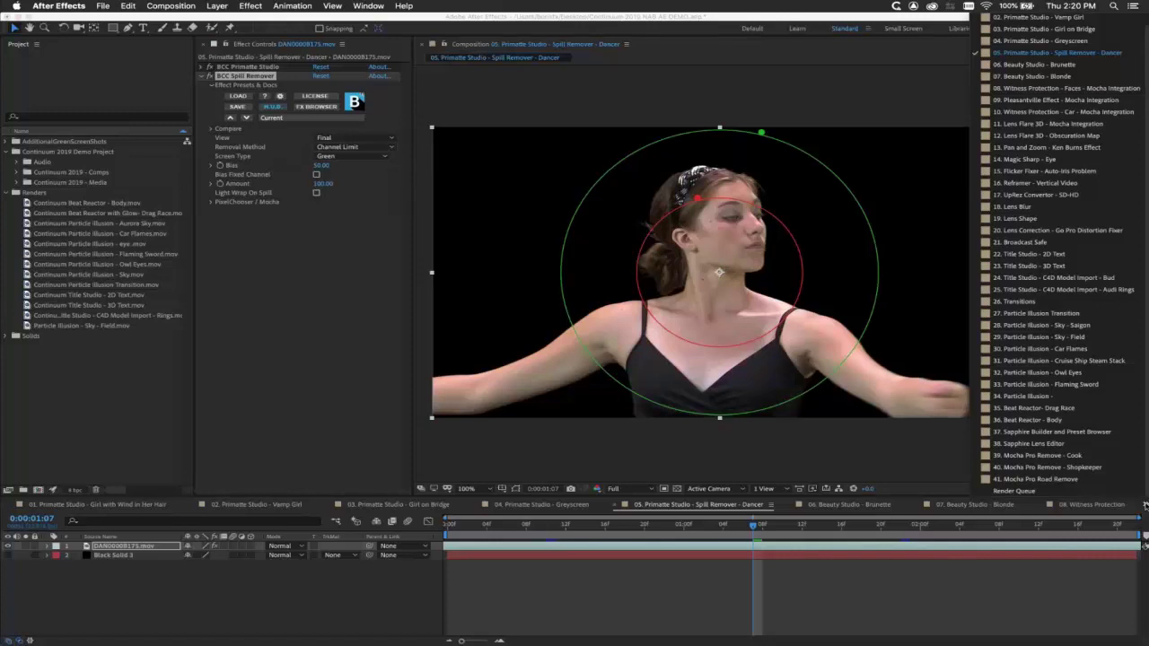
left_click(1056, 338)
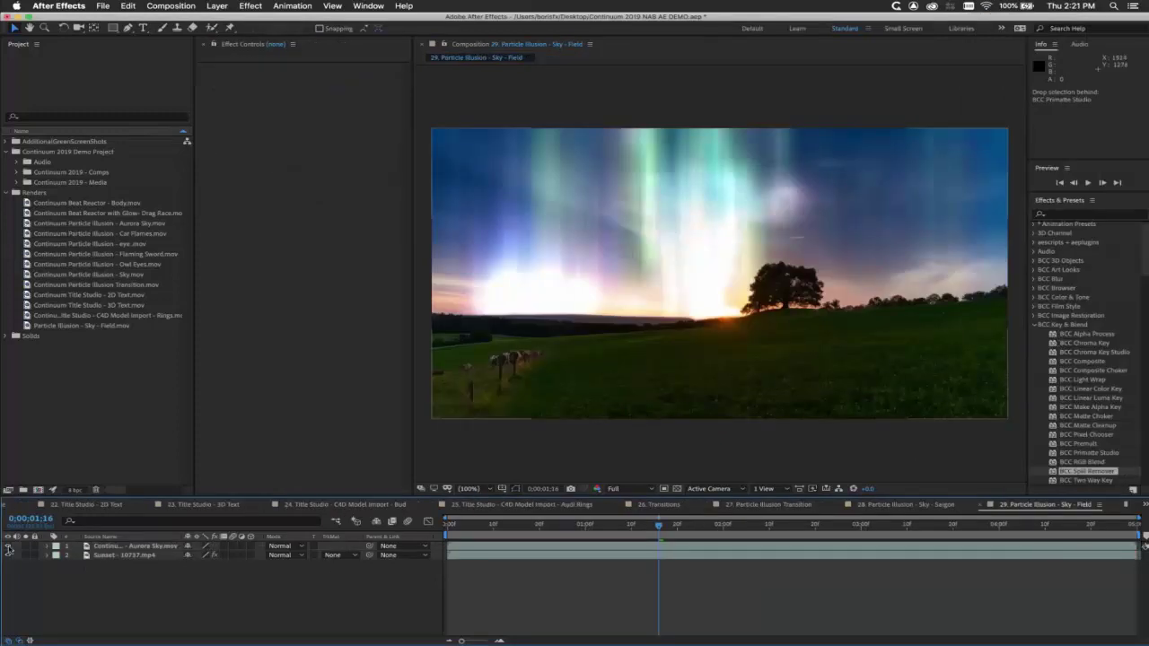
left_click_drag(484, 526, 566, 526)
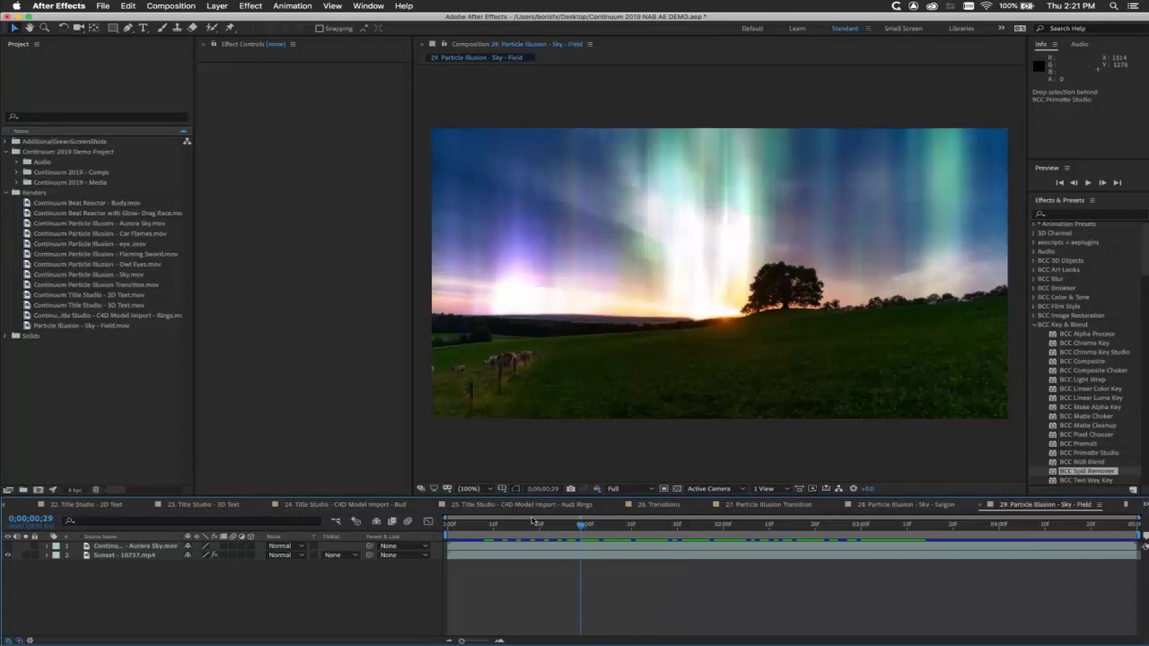
- Select the Sunset - 10737.mp4 layer and toggle BCC Particle Illusion off and back on to compare the sky
left_click(126, 555)
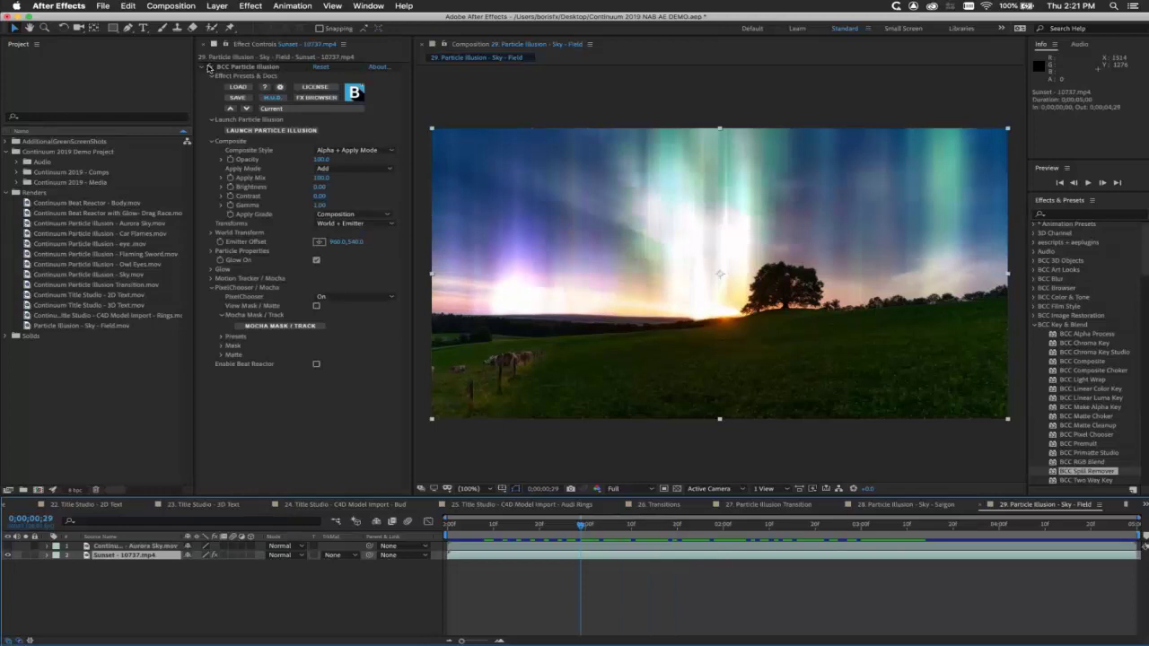
left_click(208, 68)
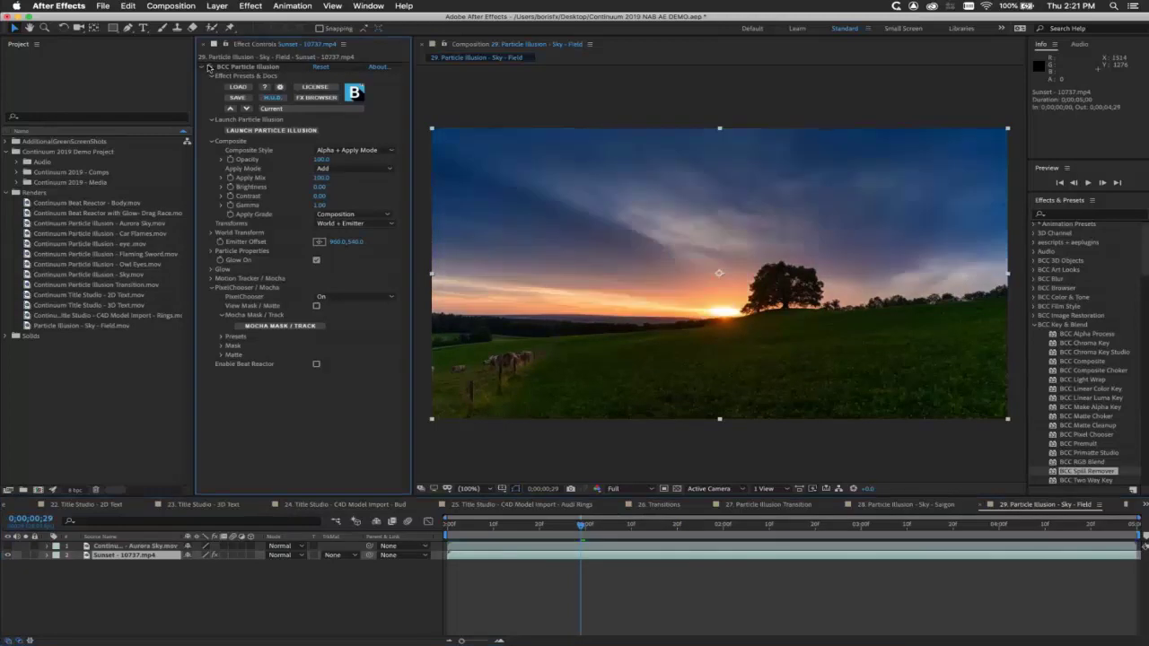
left_click(208, 68)
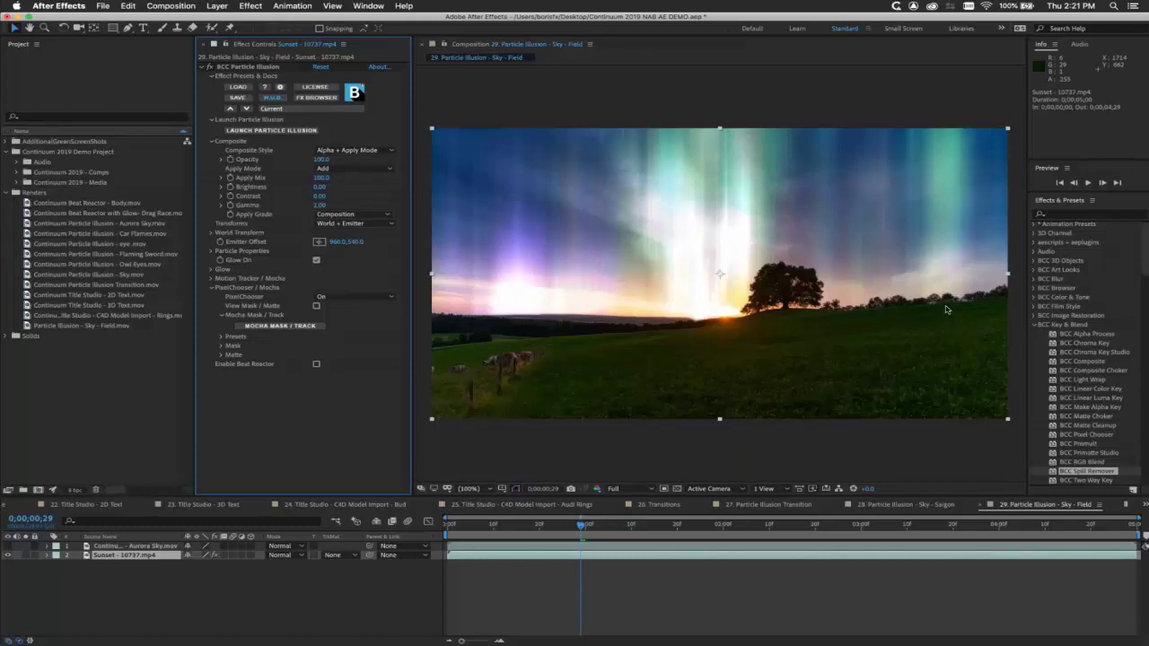
- Open the sunset layer's Mocha mask, fit the Mocha window within the screen and hide Layer 1's spline
left_click(307, 327)
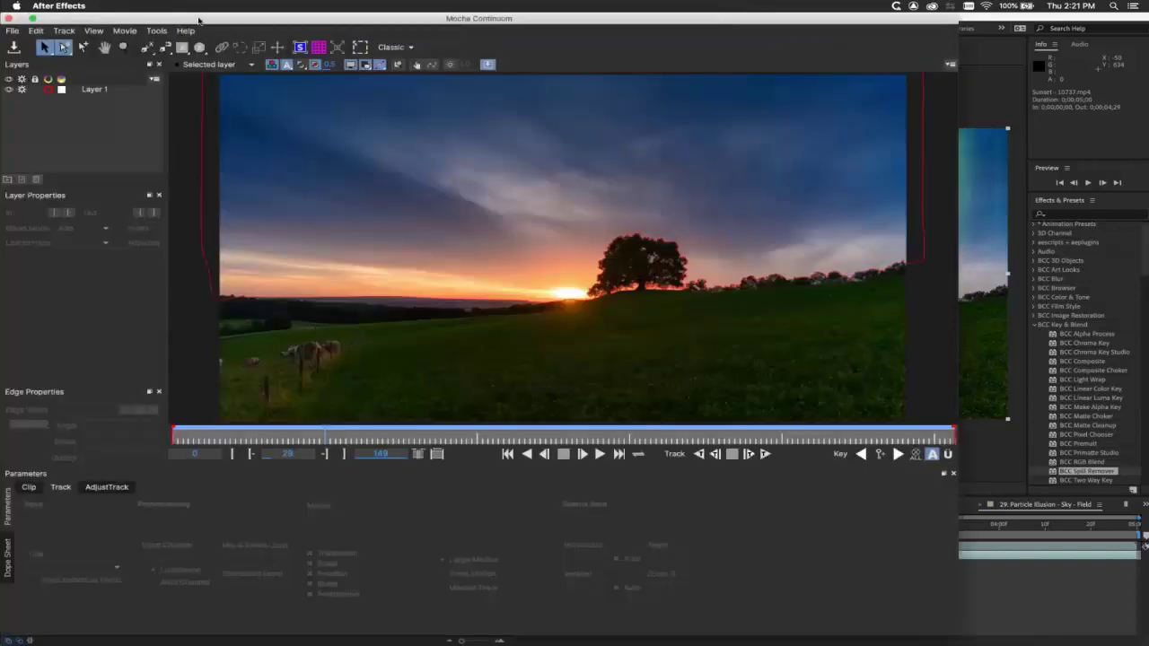
left_click_drag(199, 18, 327, 22)
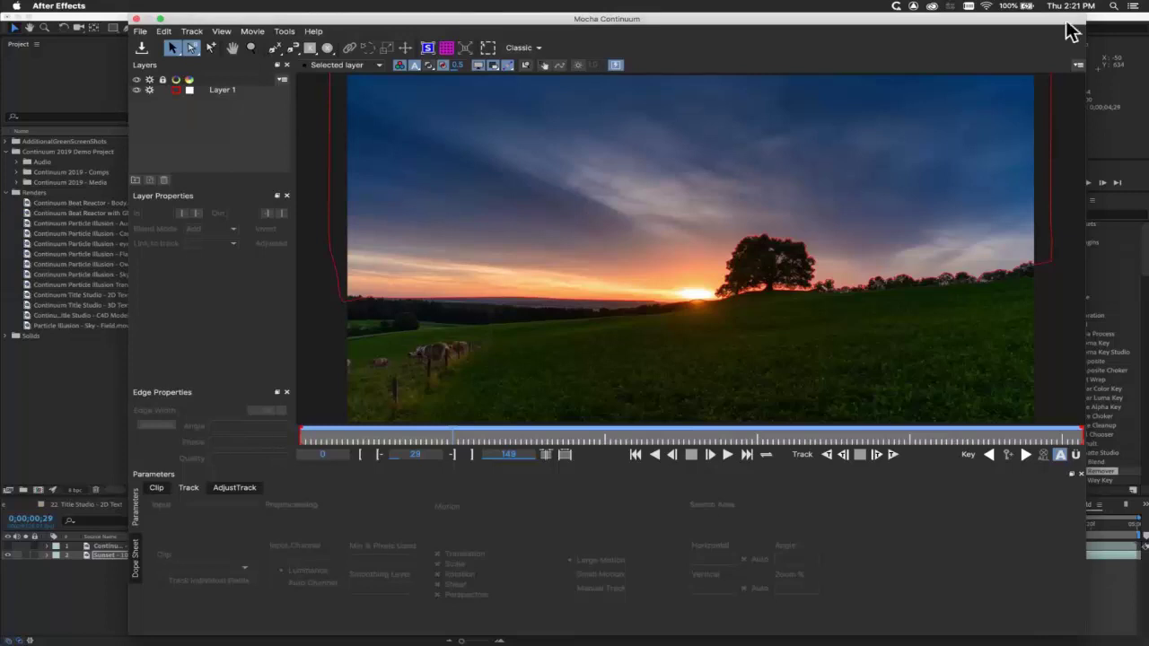
left_click_drag(1083, 14, 1029, 44)
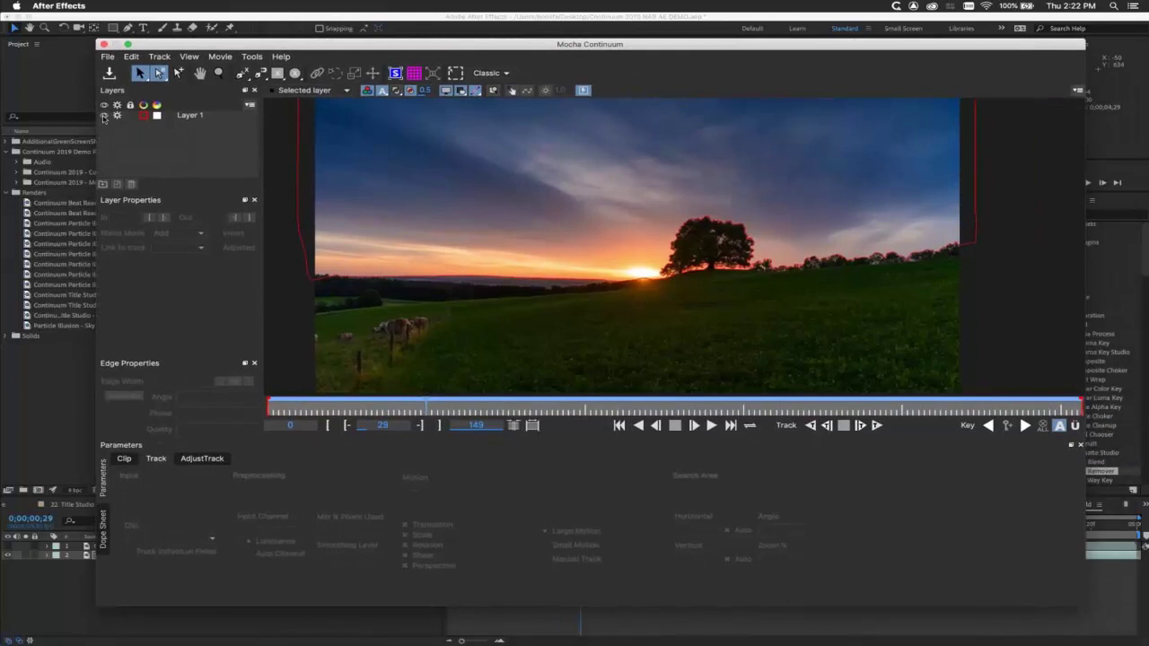
left_click(103, 117)
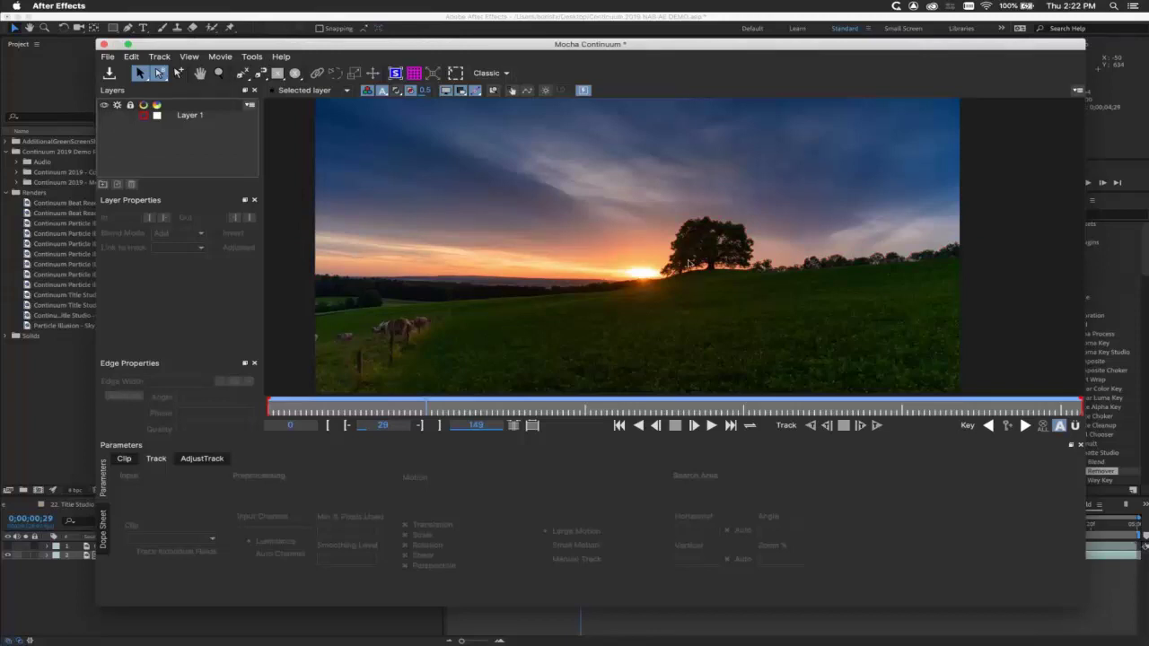
- Try tracing the tree's left edge with a point-by-point spline in Mocha and delete the trial layer
key("z")
left_click_drag(723, 294, 712, 199)
left_click_drag(698, 251, 714, 279)
key("x")
key("s")
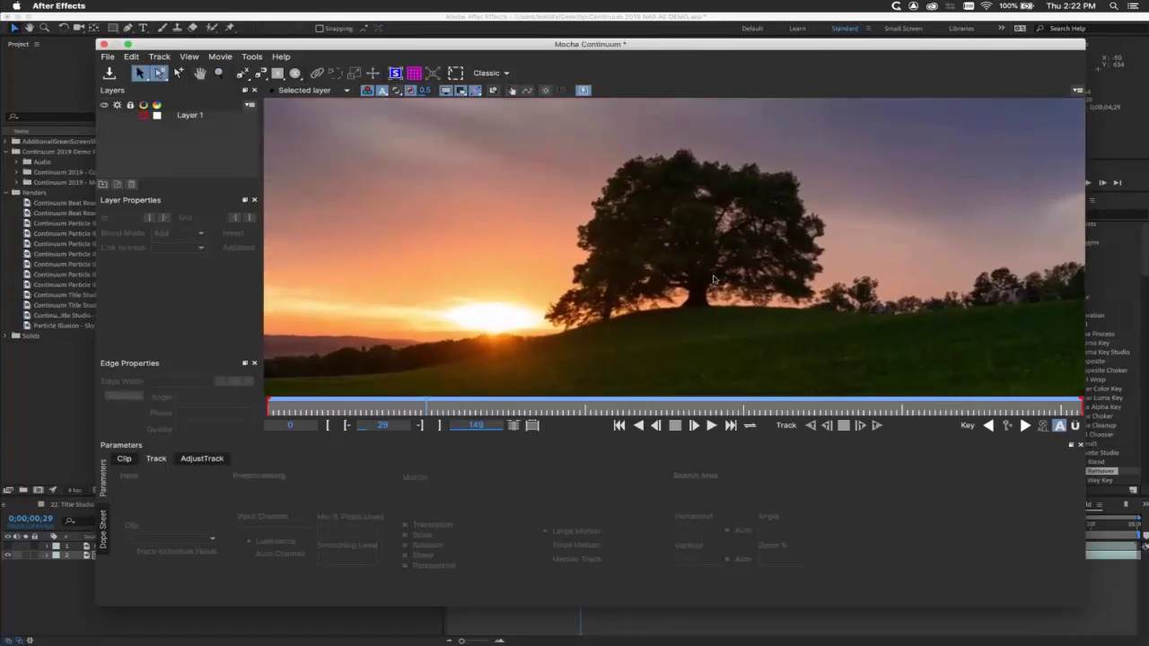
left_click(241, 73)
left_click(500, 335)
left_click(522, 328)
left_click(549, 312)
left_click(559, 287)
left_click(571, 302)
left_click(577, 292)
left_click(577, 284)
left_click(571, 282)
left_click(556, 253)
left_click(579, 218)
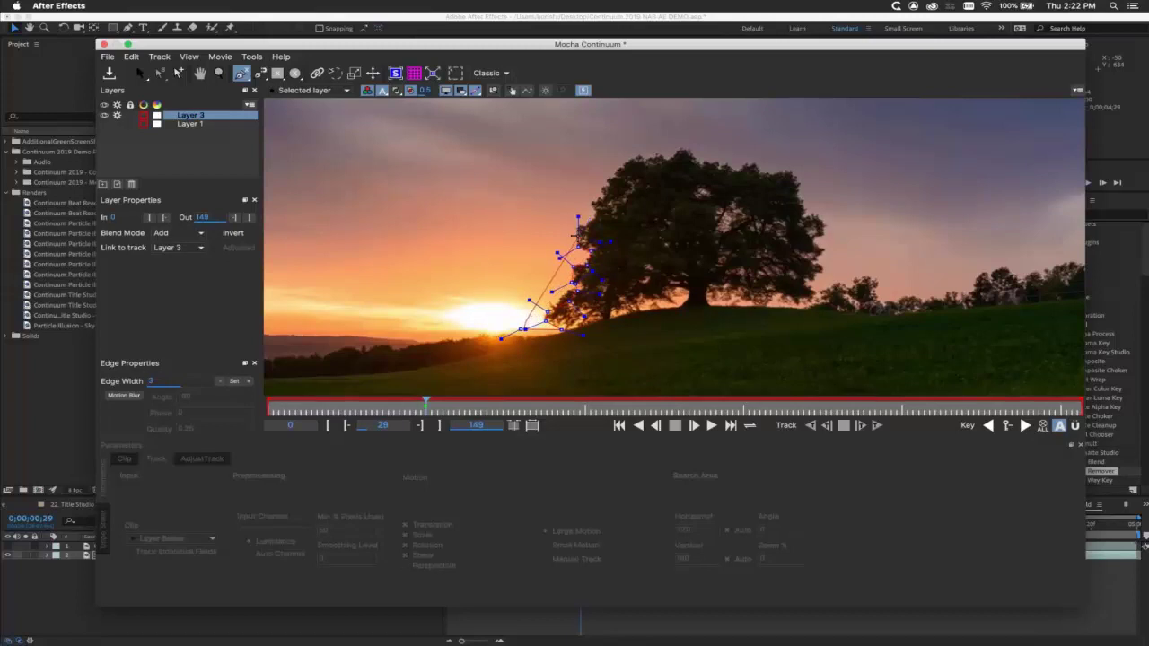
right_click(574, 236)
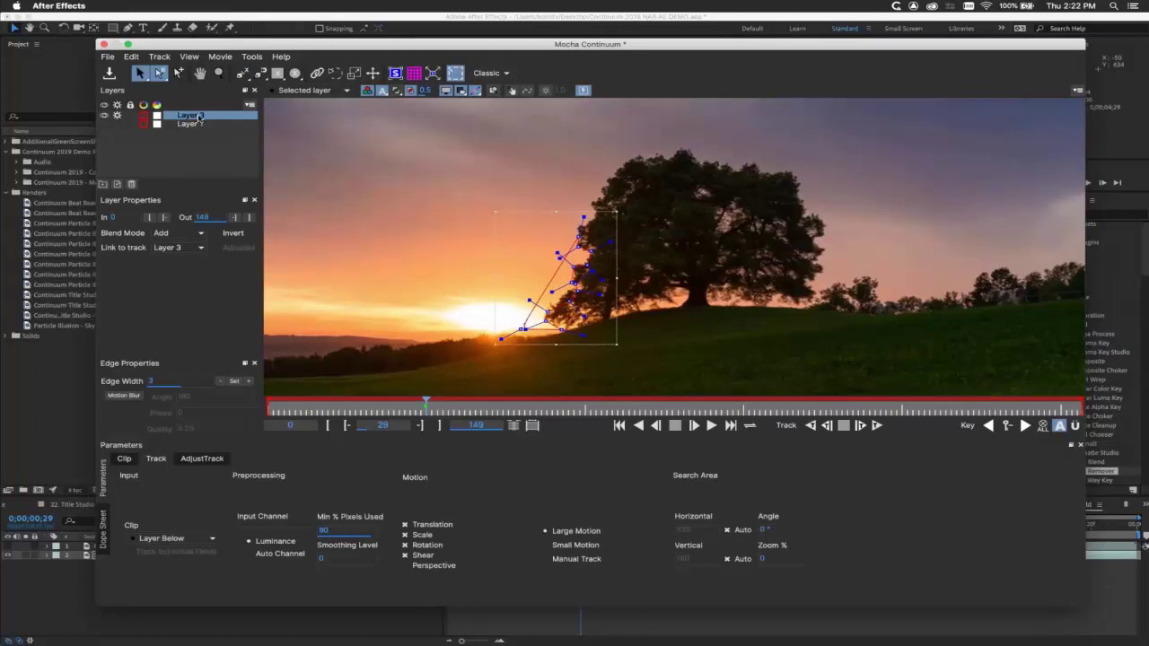
key("Delete")
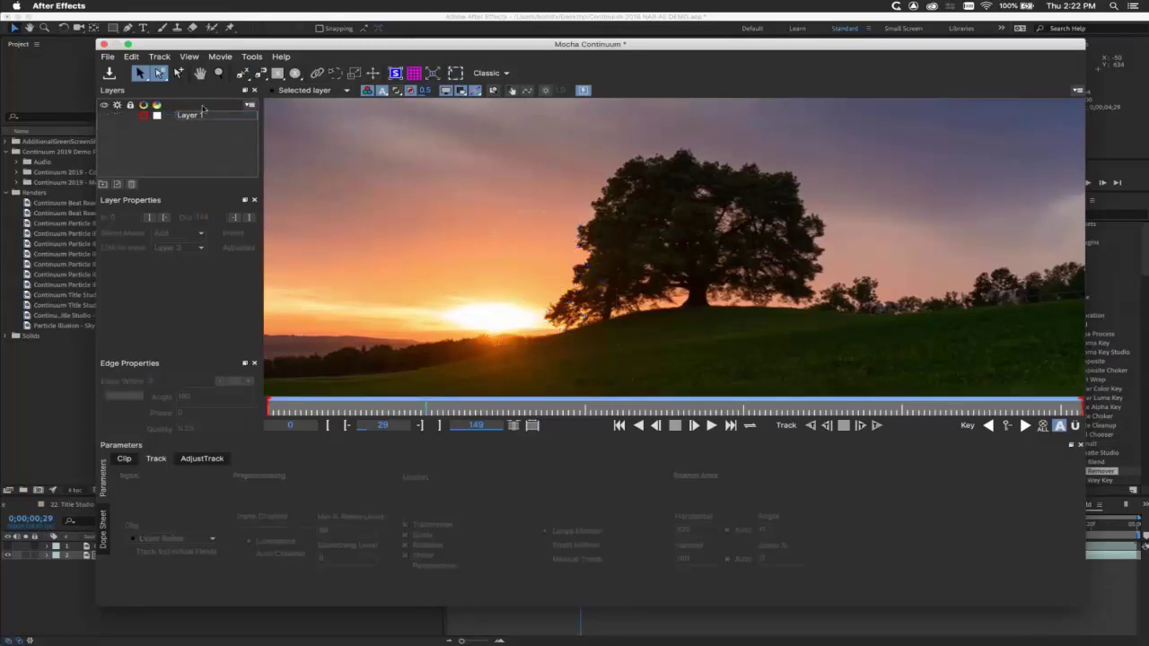
- Try a magnetic spline that follows the tree and horizon and loops around the sky, and delete its layer
left_click(260, 75)
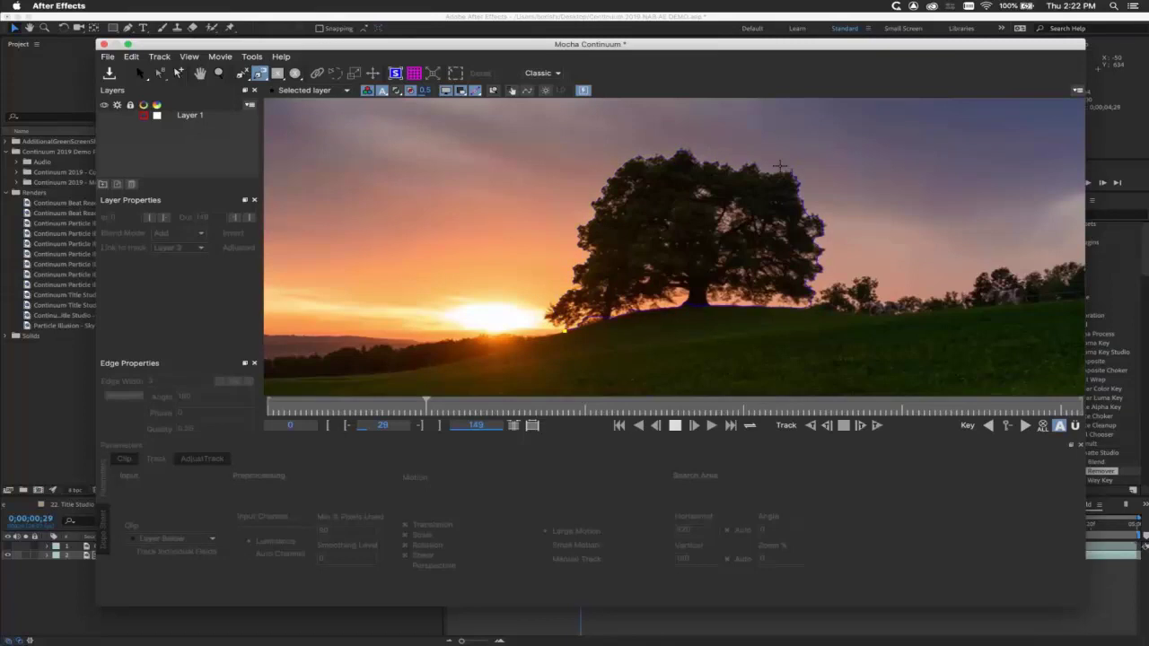
mouse_move(754, 165)
left_mouse_down()
mouse_move(813, 178)
mouse_move(825, 249)
mouse_move(812, 292)
mouse_move(902, 291)
left_mouse_up()
left_click(1044, 270)
mouse_move(1036, 261)
left_mouse_down()
mouse_move(934, 164)
mouse_move(622, 97)
mouse_move(499, 118)
mouse_move(428, 178)
mouse_move(436, 291)
mouse_move(480, 325)
left_mouse_up()
left_click(480, 326)
right_click(481, 326)
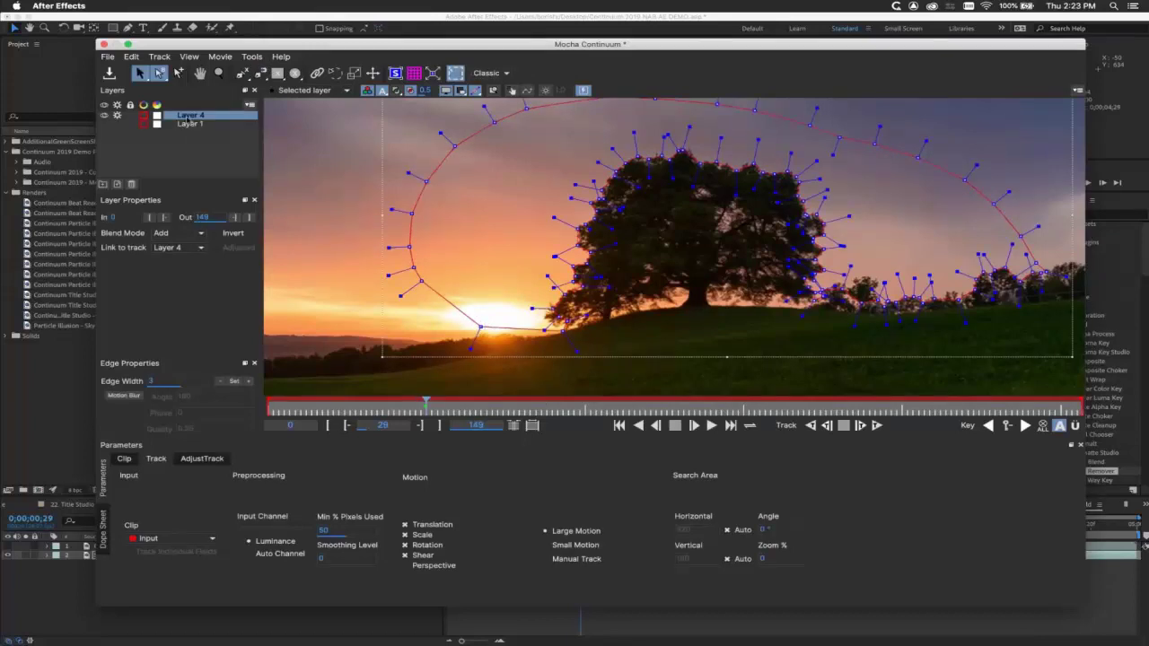
key("Delete")
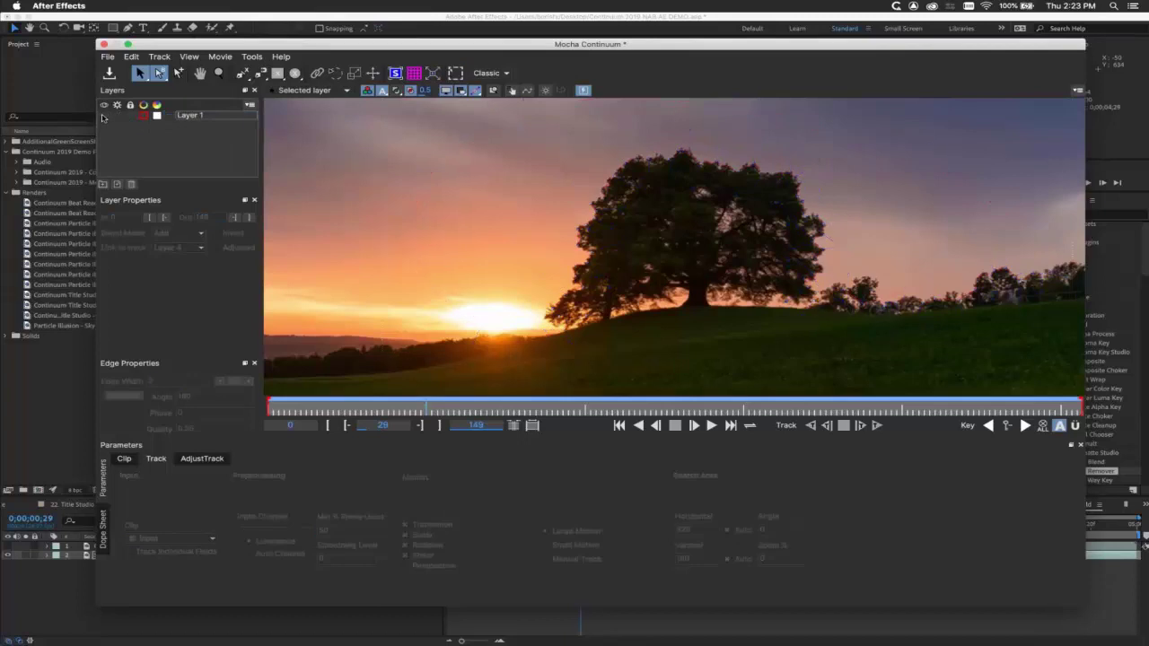
- Show and select Layer 1 to display its finished horizon mask, and close Mocha
left_click(190, 116)
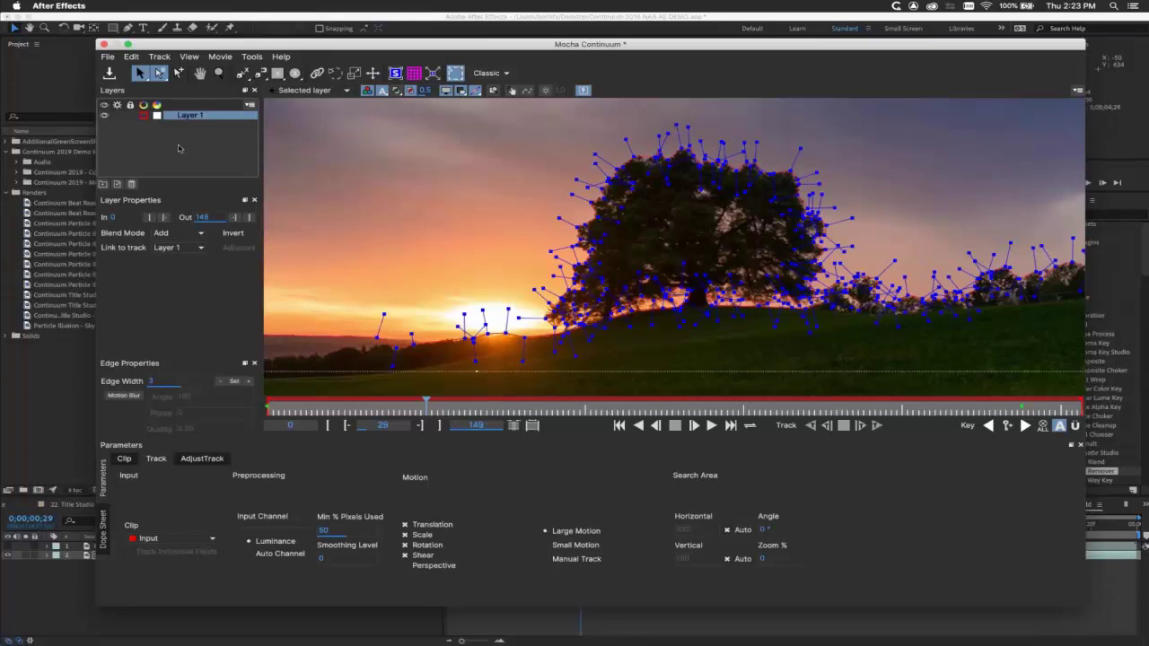
left_click(103, 44)
left_click(646, 107)
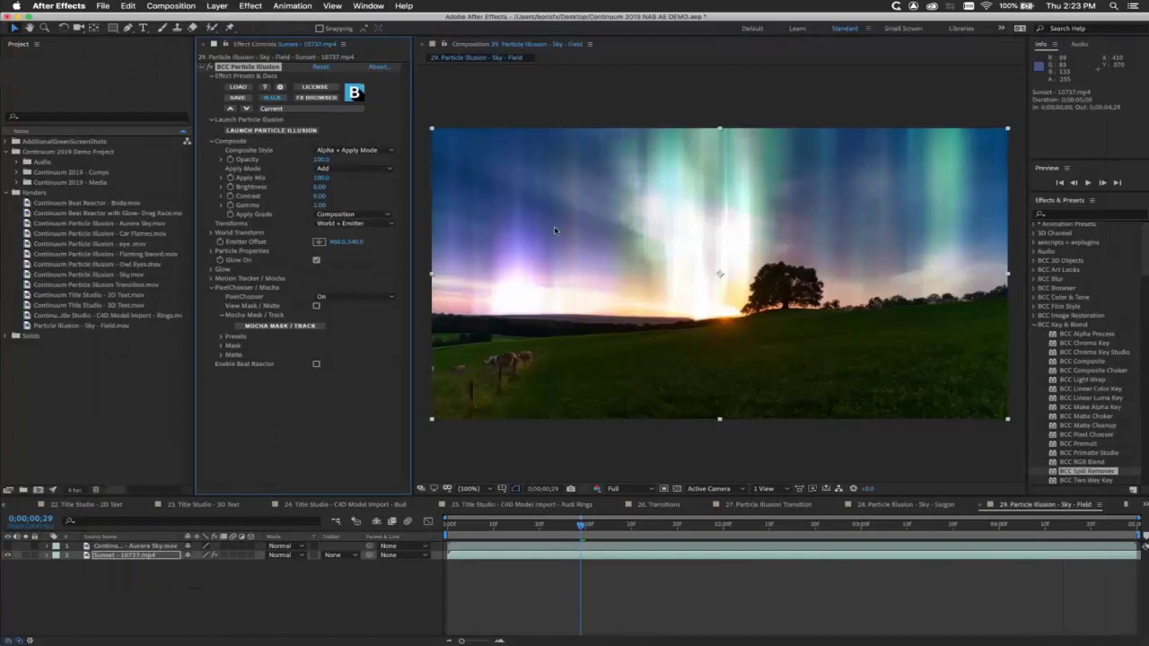
- View the PixelChooser mask as a matte, examine the Mask and Matte settings, and return to the normal view
left_click(316, 306)
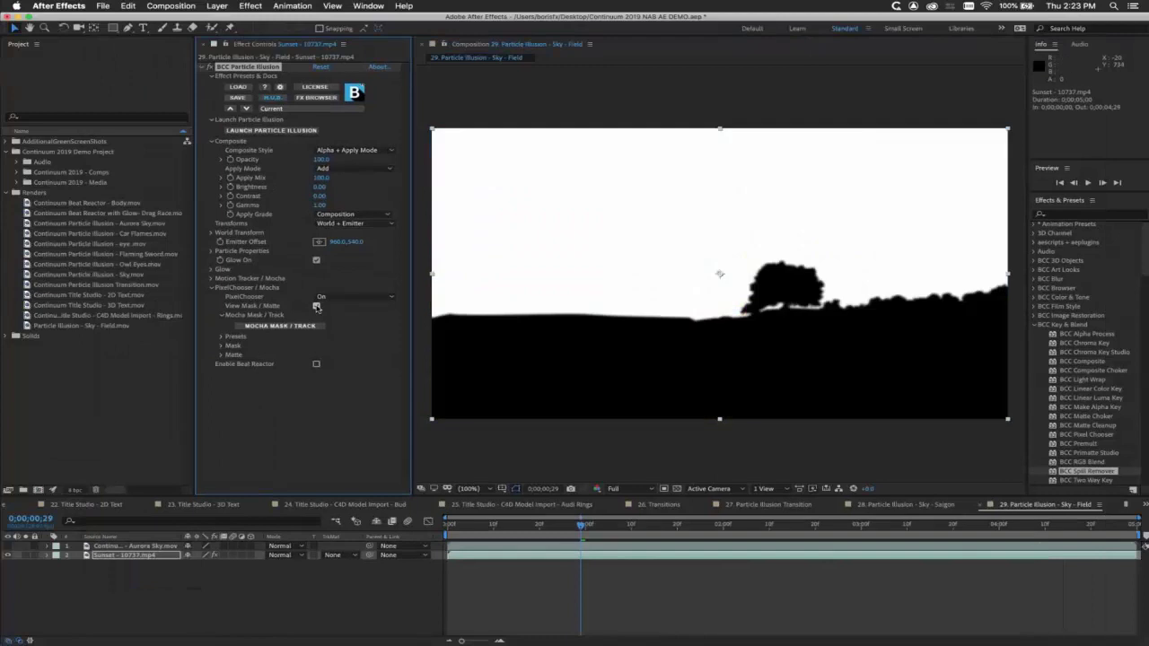
left_click(220, 355)
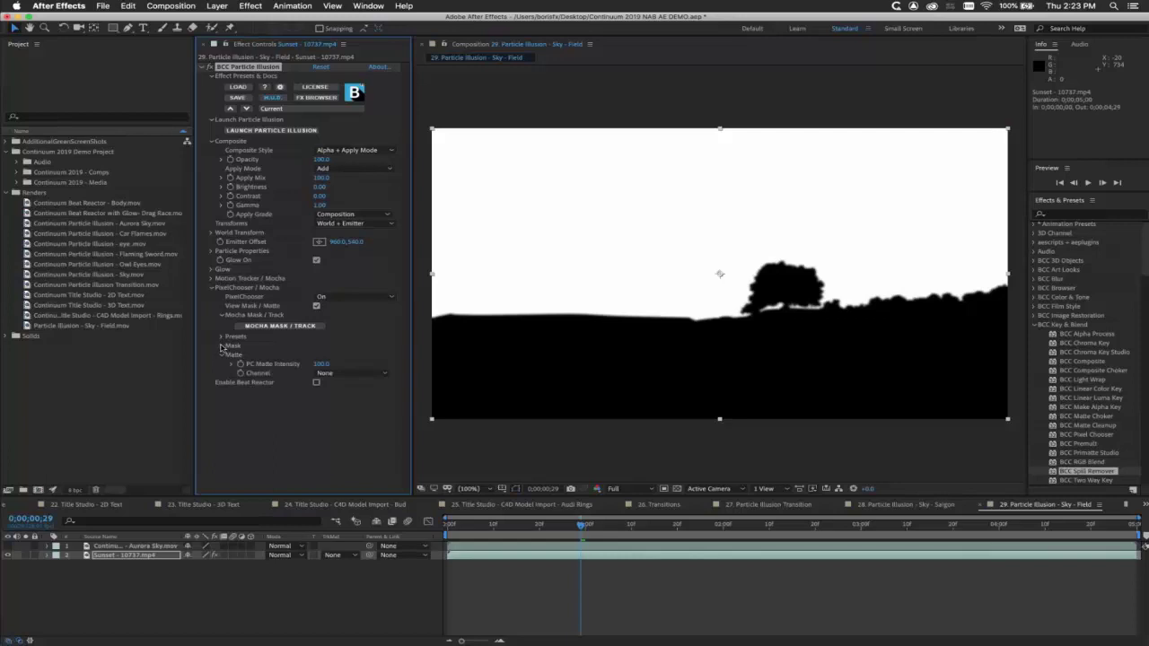
left_click(222, 346)
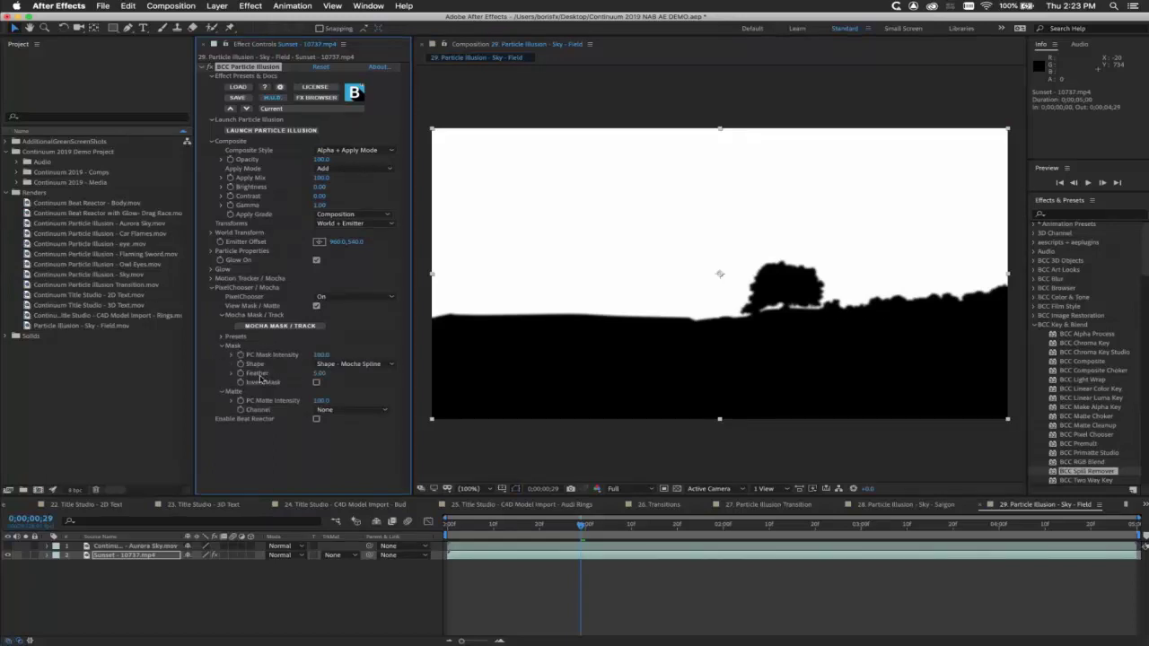
left_click(222, 345)
left_click(316, 261)
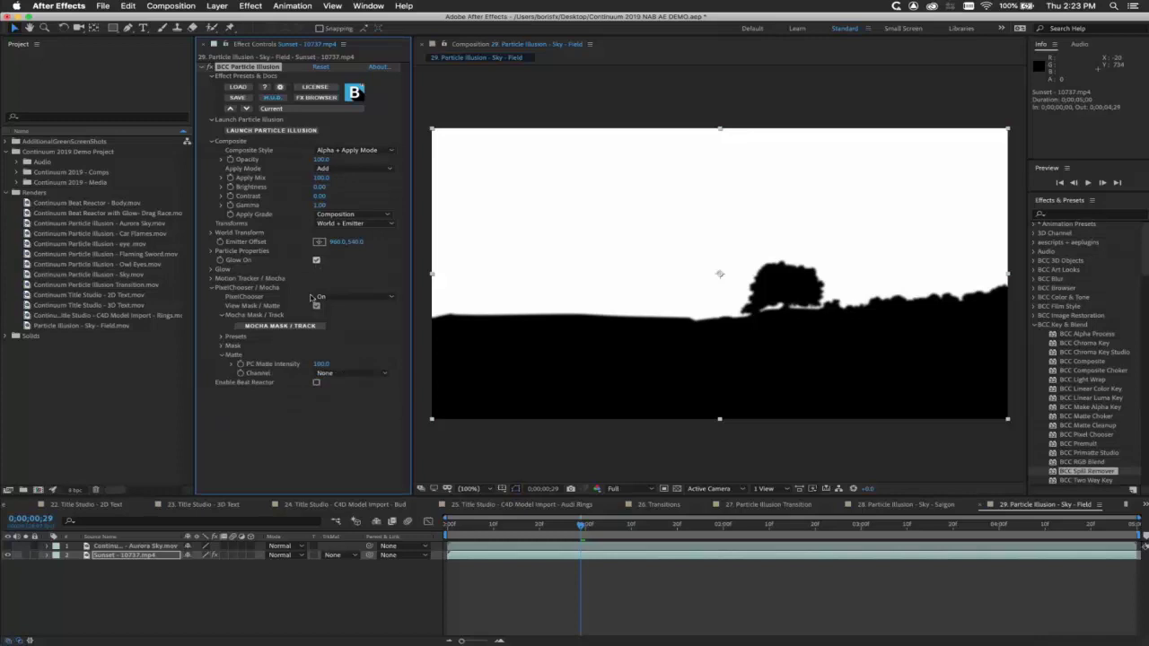
left_click(316, 306)
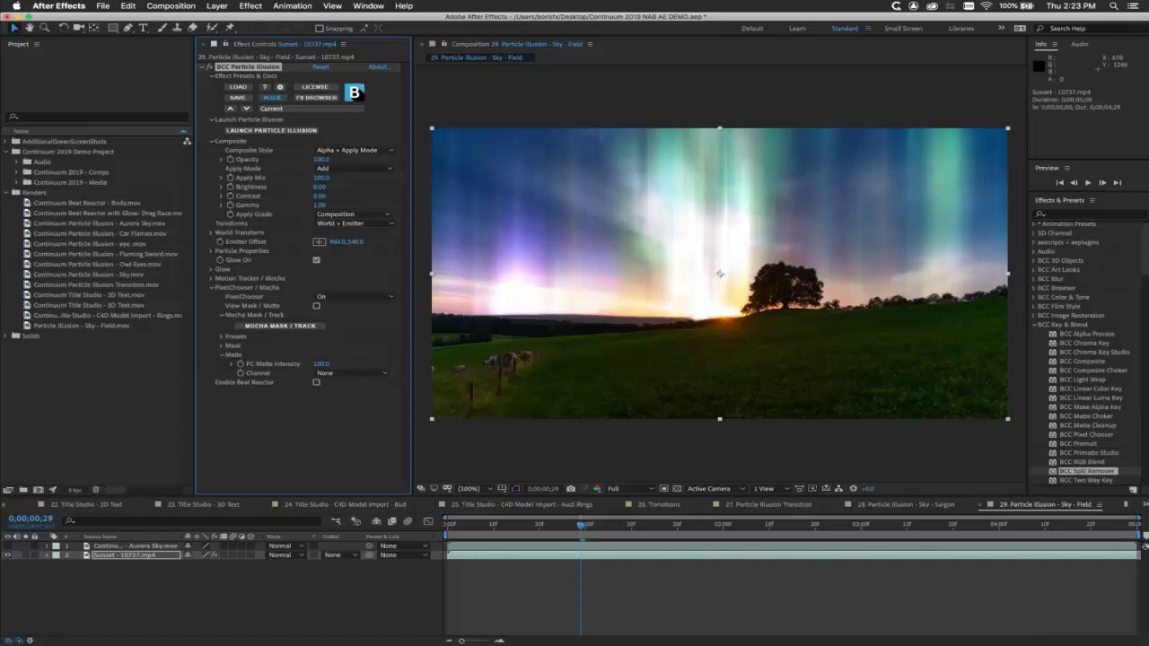
- Open the 34. Particle Illusion composition and play the fiery eye, stopping at 0:00:02:03
left_click(1144, 506)
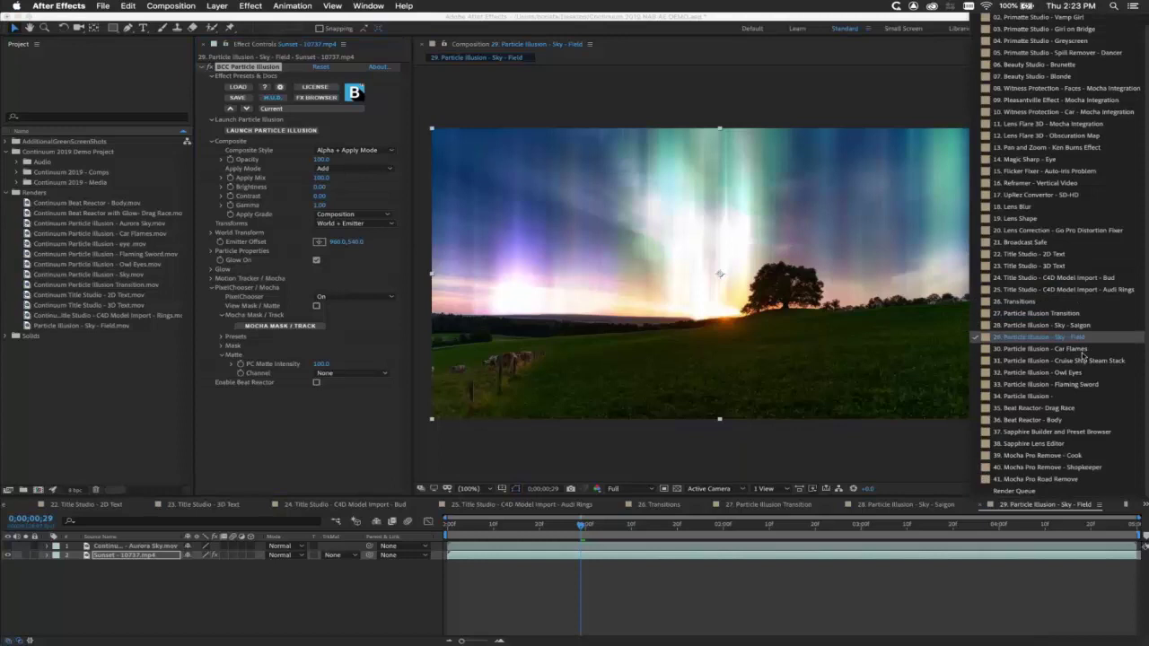
left_click(1086, 398)
key("space")
left_click_drag(599, 536, 525, 533)
key("space")
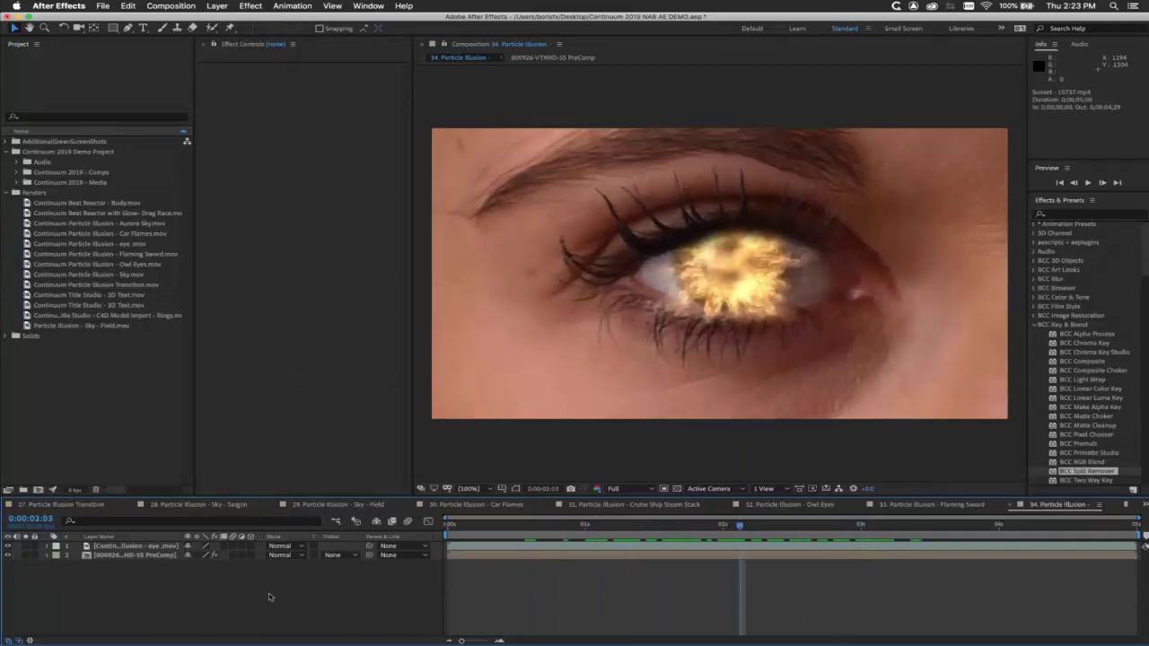
- Hide the rendered eye.mov layer, select the 000926-VTXHD-SS PreComp layer and inspect its particles over the iris at 400%
left_click(133, 547)
left_click(133, 554)
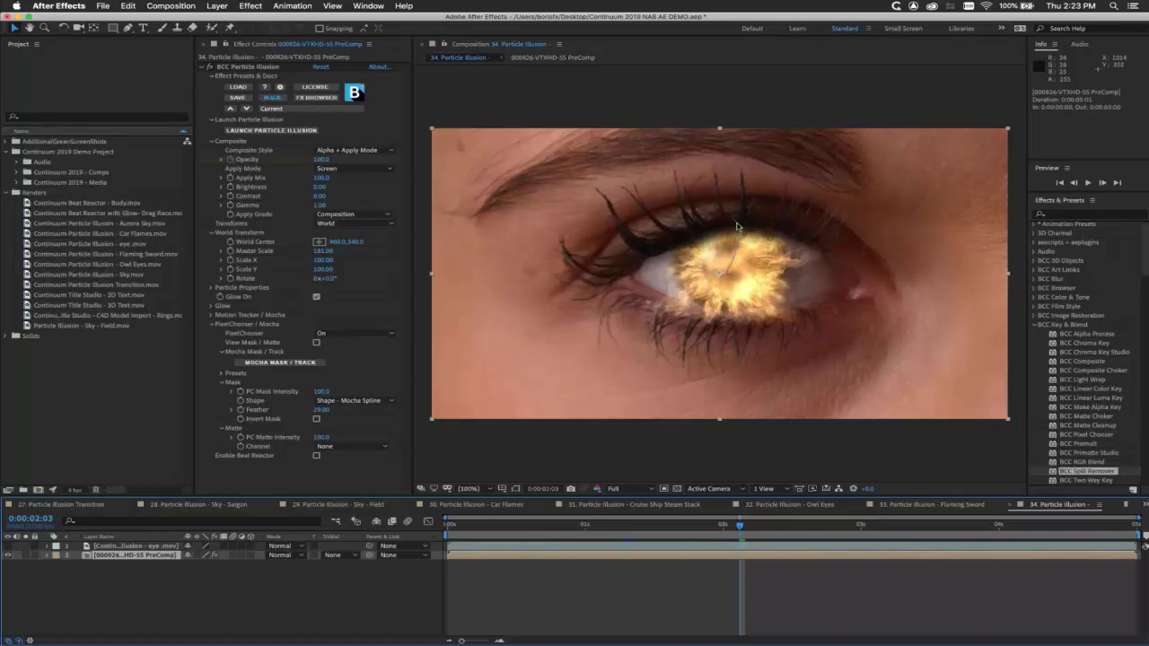
scroll(730, 274, "down", 1)
scroll(730, 274, "up", 2)
scroll(730, 274, "up", 2)
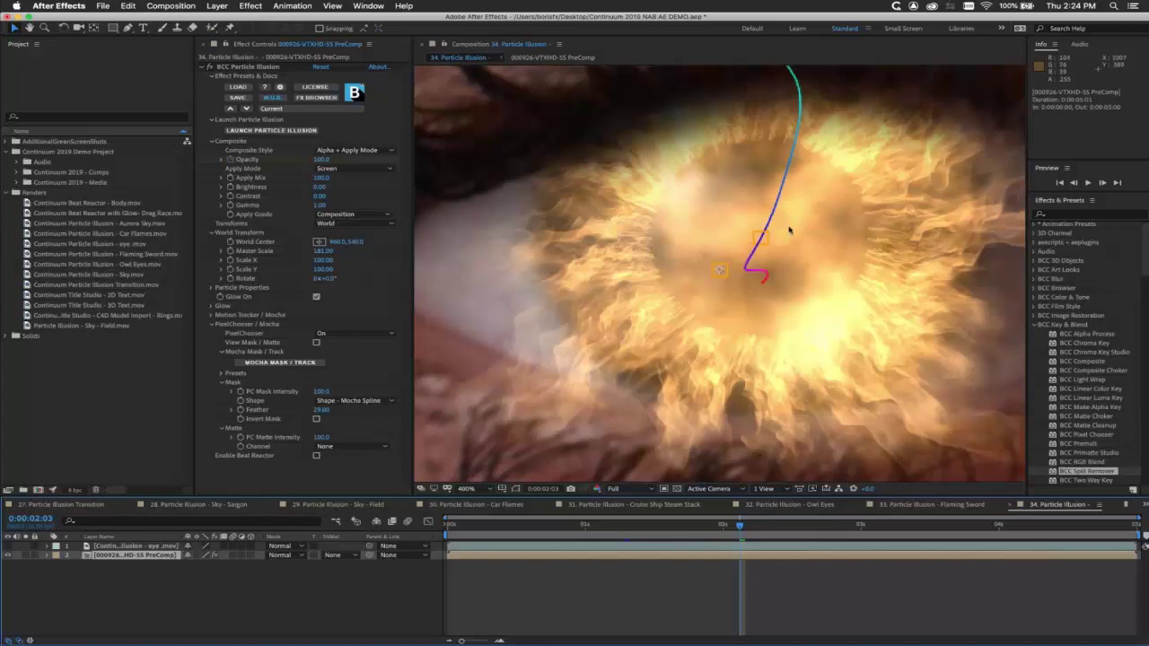
- Move the eye composition to 0:00:04:03, launch Particle Illusion and view its help options, including the emitter download
left_click_drag(675, 527, 1017, 527)
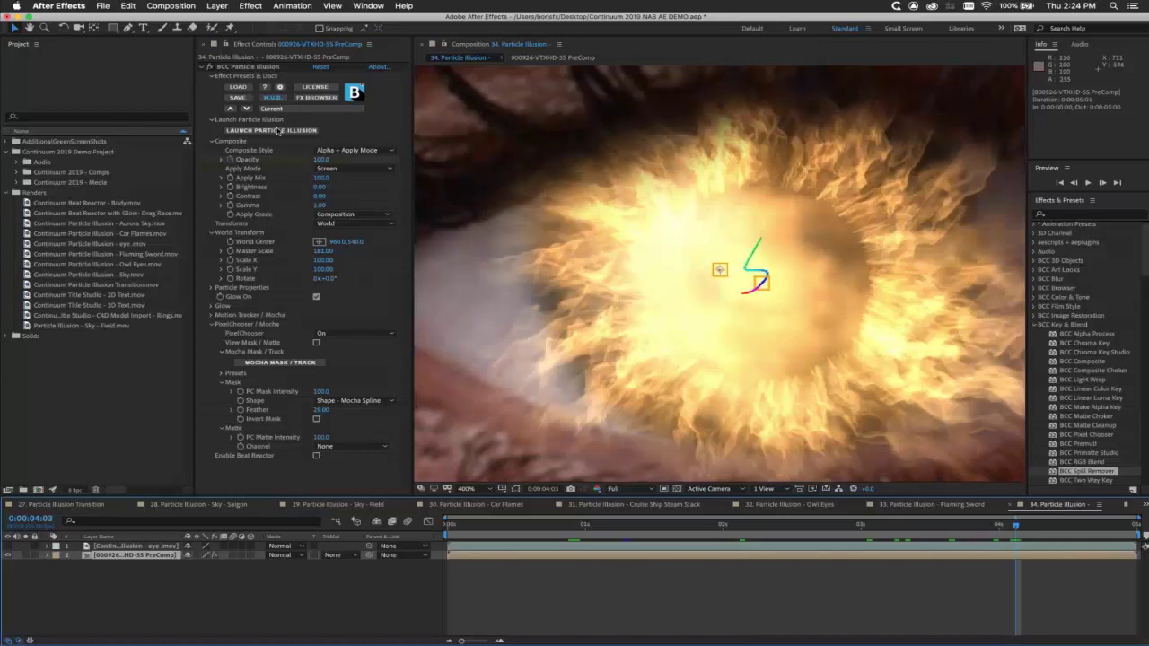
left_click(280, 131)
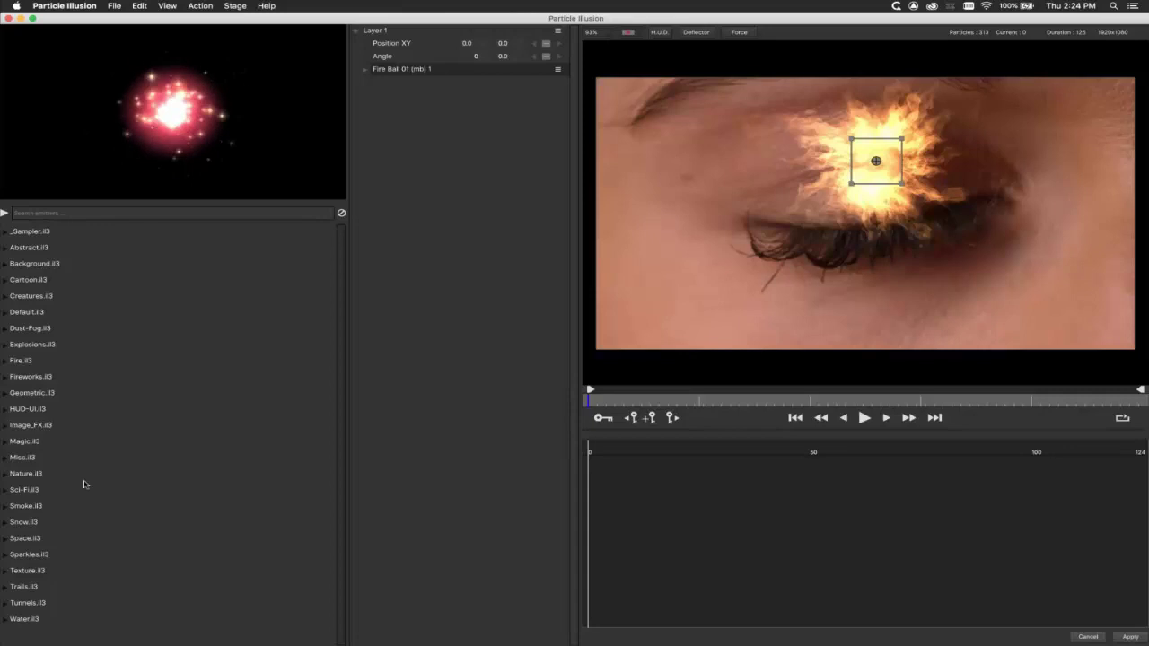
left_click(266, 6)
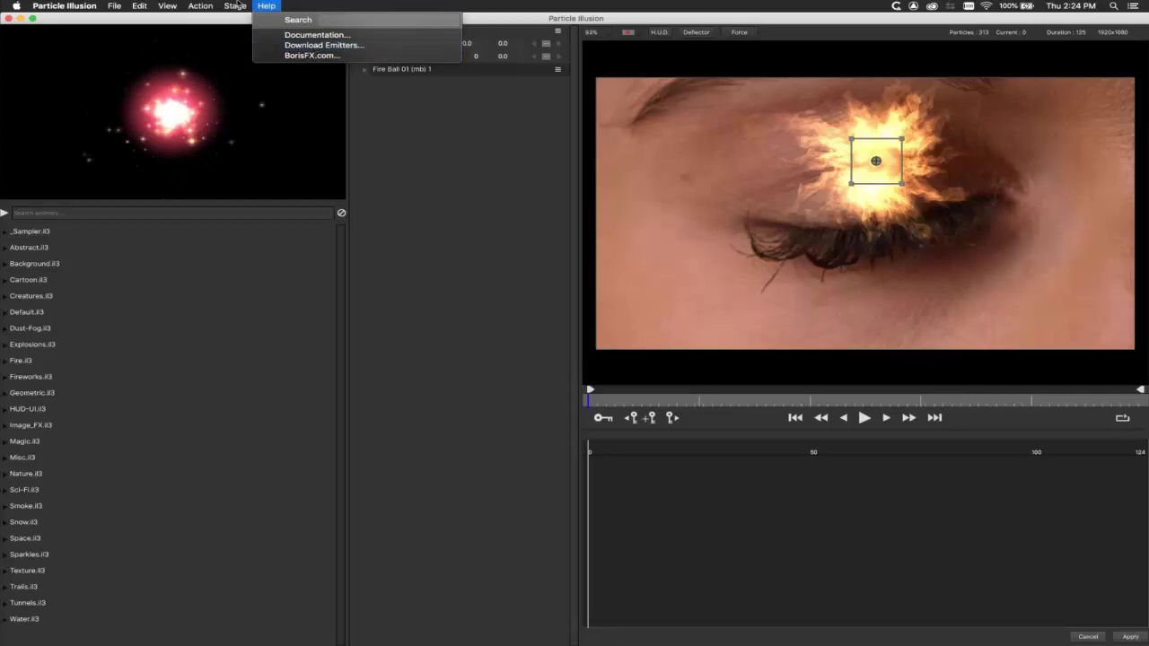
left_click(264, 6)
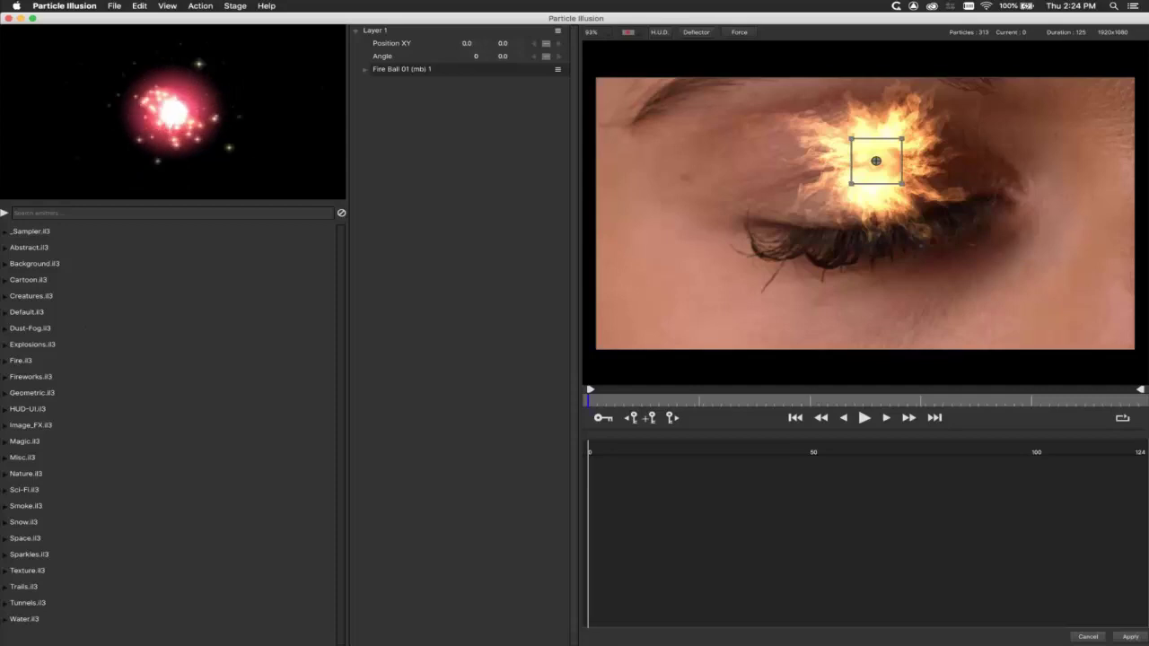
- Go to frame 60 and open the shape image editor for the center particle of the Fire Ball 01 (mb) 1 emitter
left_click(851, 401)
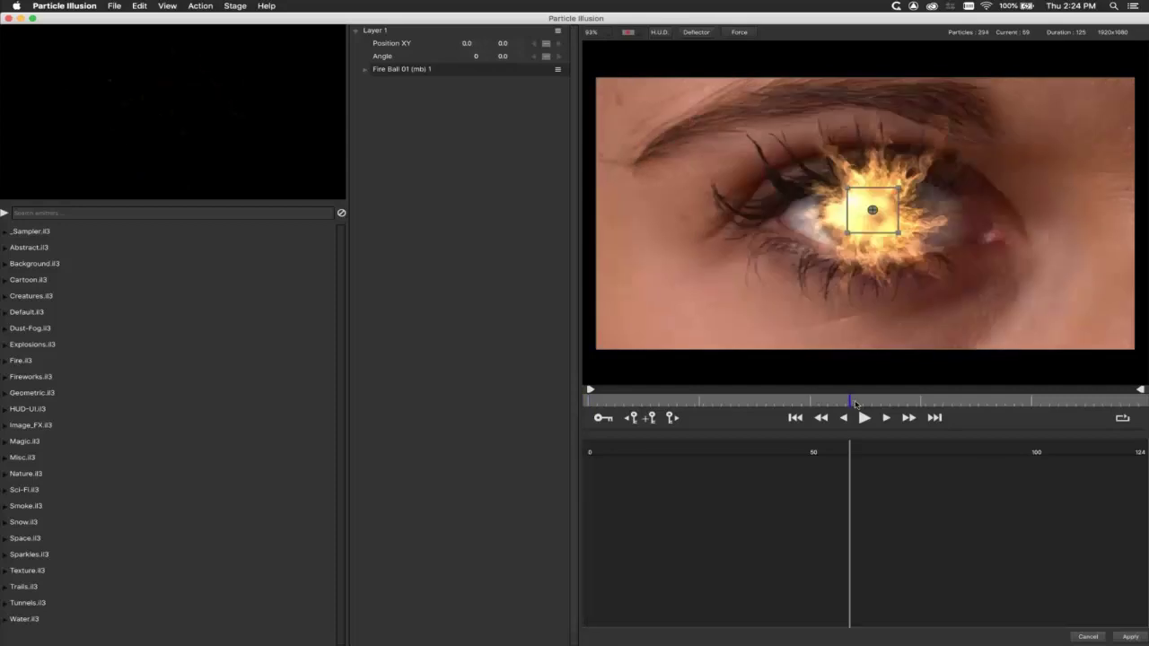
mouse_move(862, 408)
left_mouse_down()
mouse_move(957, 400)
mouse_move(799, 402)
mouse_move(854, 401)
left_mouse_up()
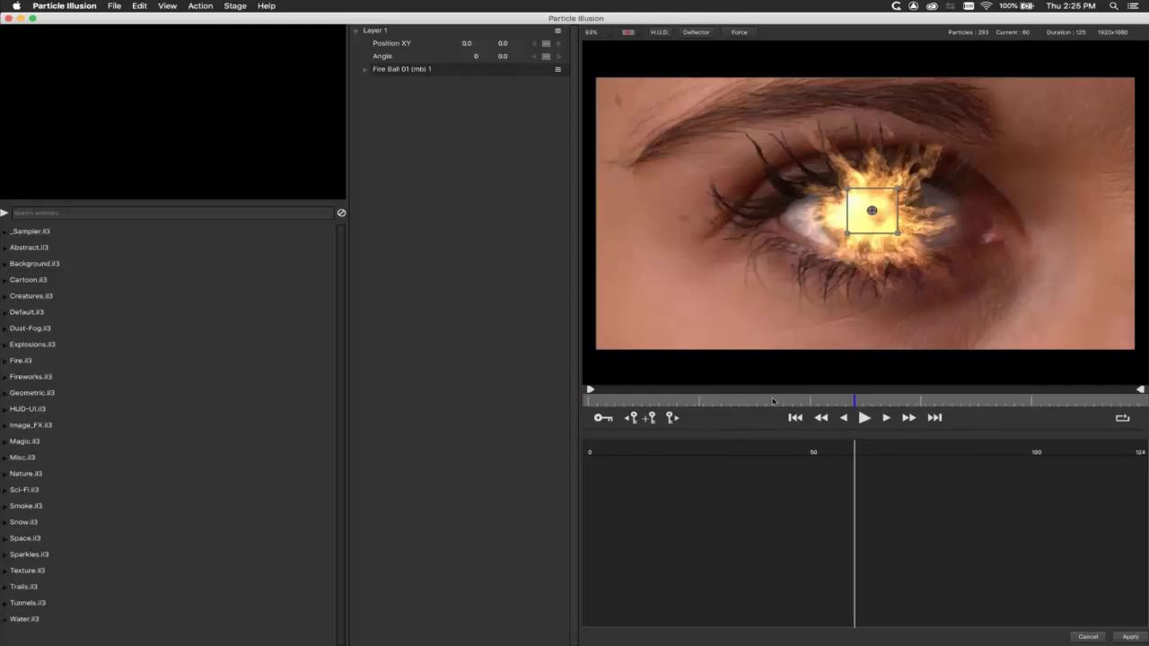
left_click(366, 71)
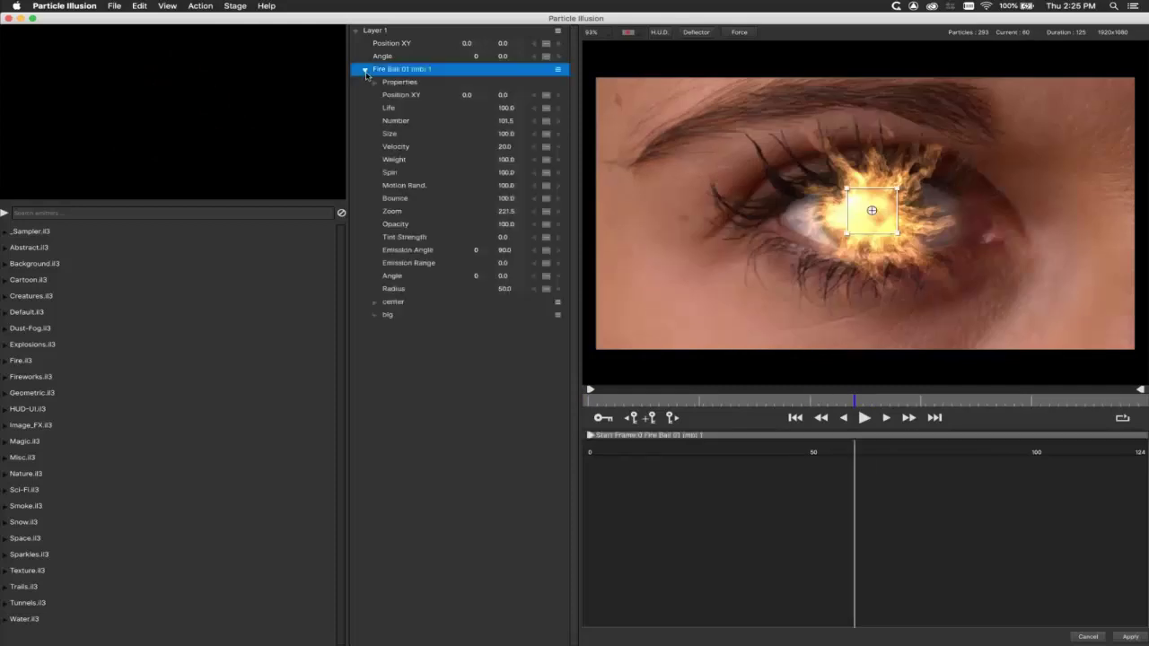
left_click(375, 304)
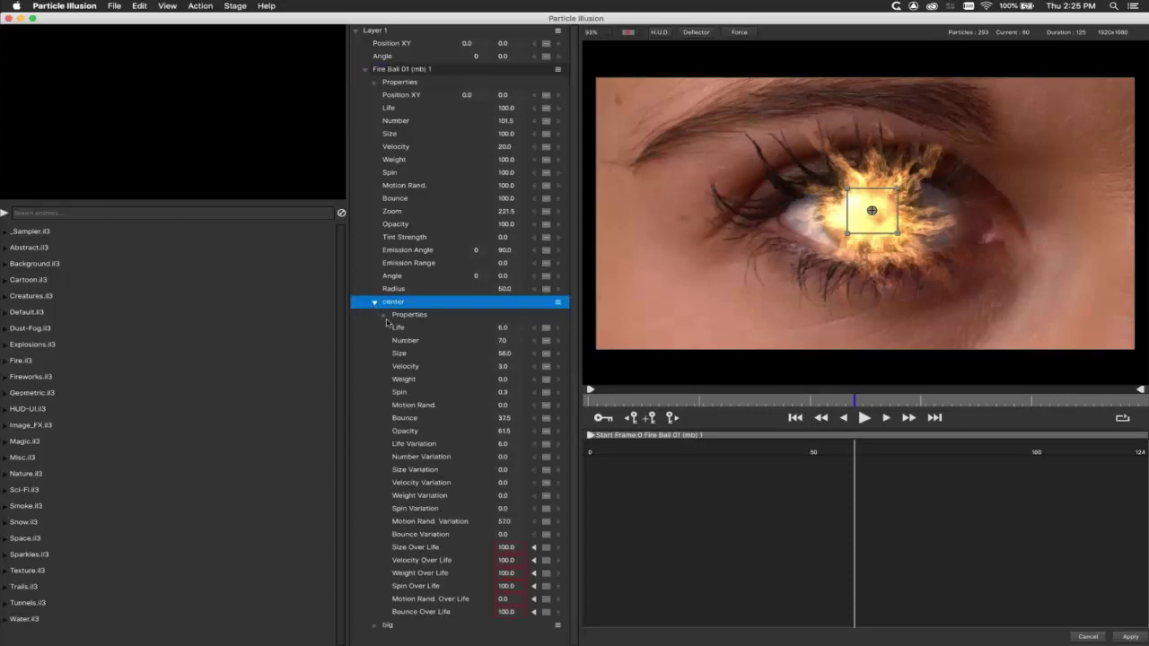
left_click(385, 318)
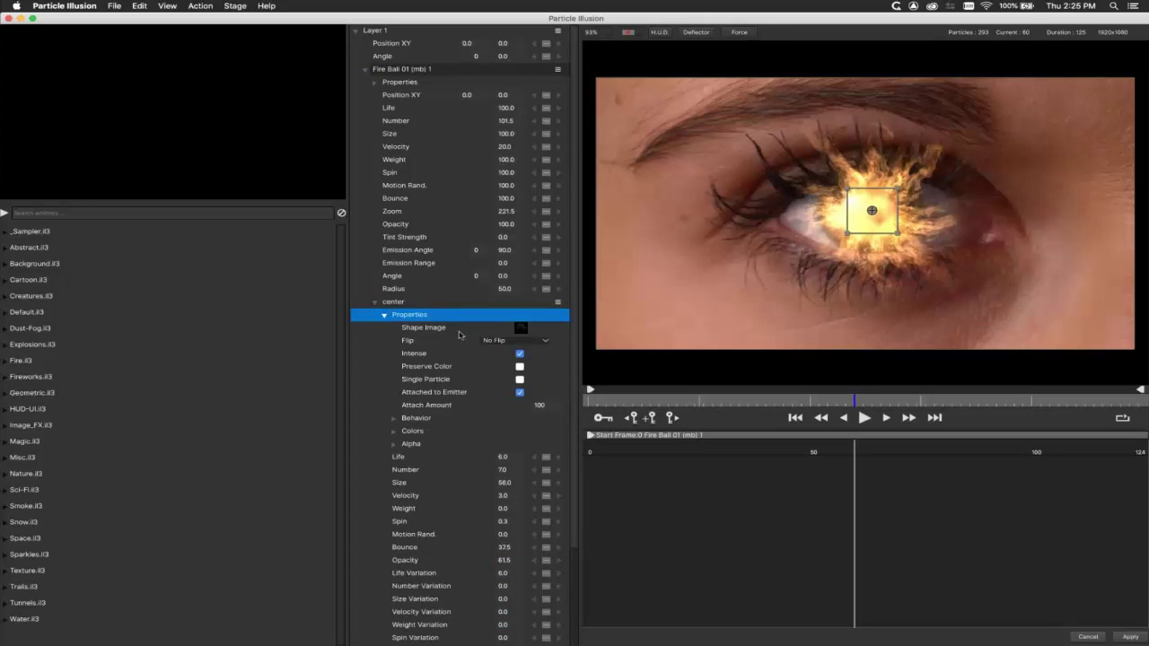
left_click(520, 328)
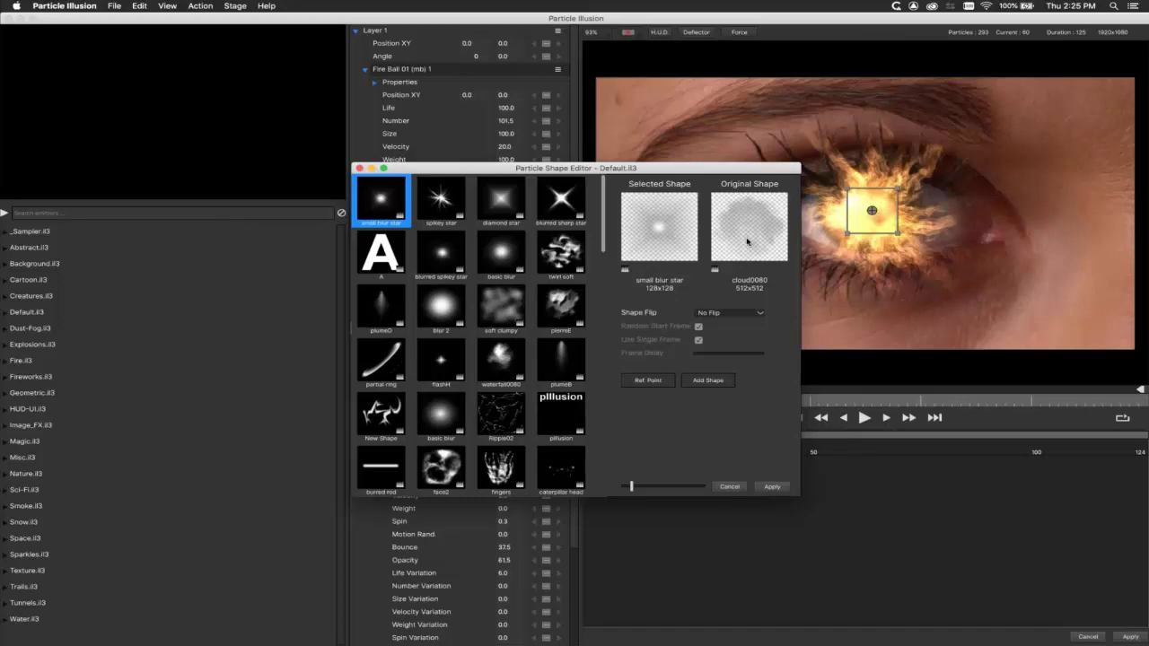
left_click_drag(720, 171, 613, 128)
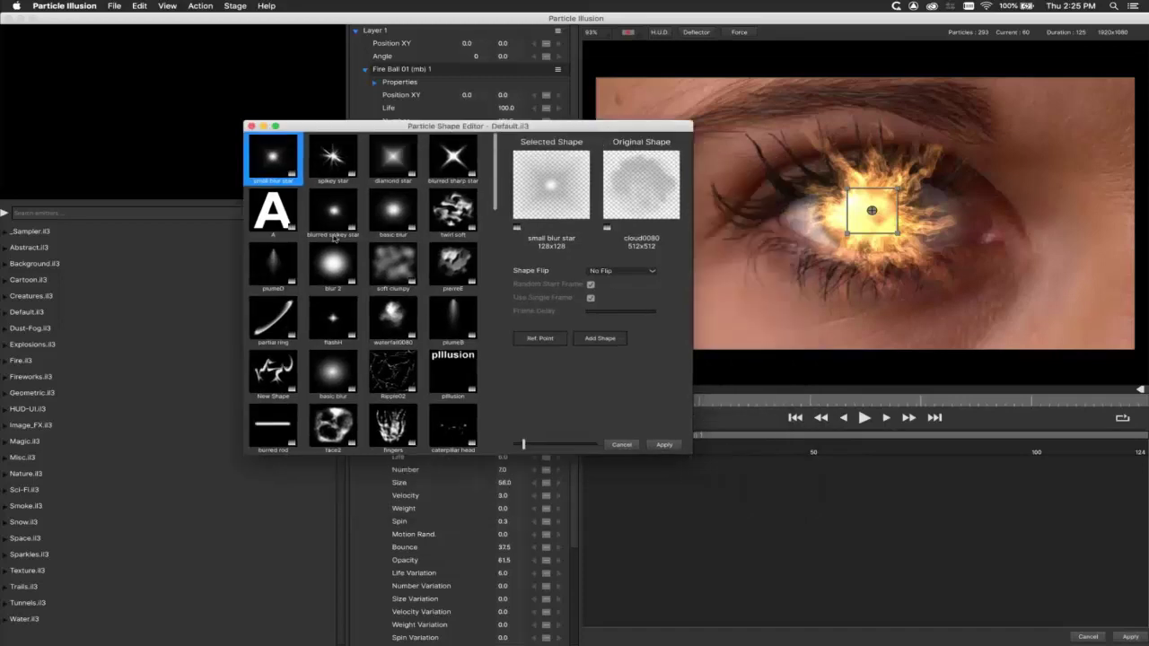
- Try several library shapes on the center particle, including waterfall0080 and spark-alt2, and browse the rest of the shape library
left_click(334, 266)
left_click(390, 266)
left_click(384, 322)
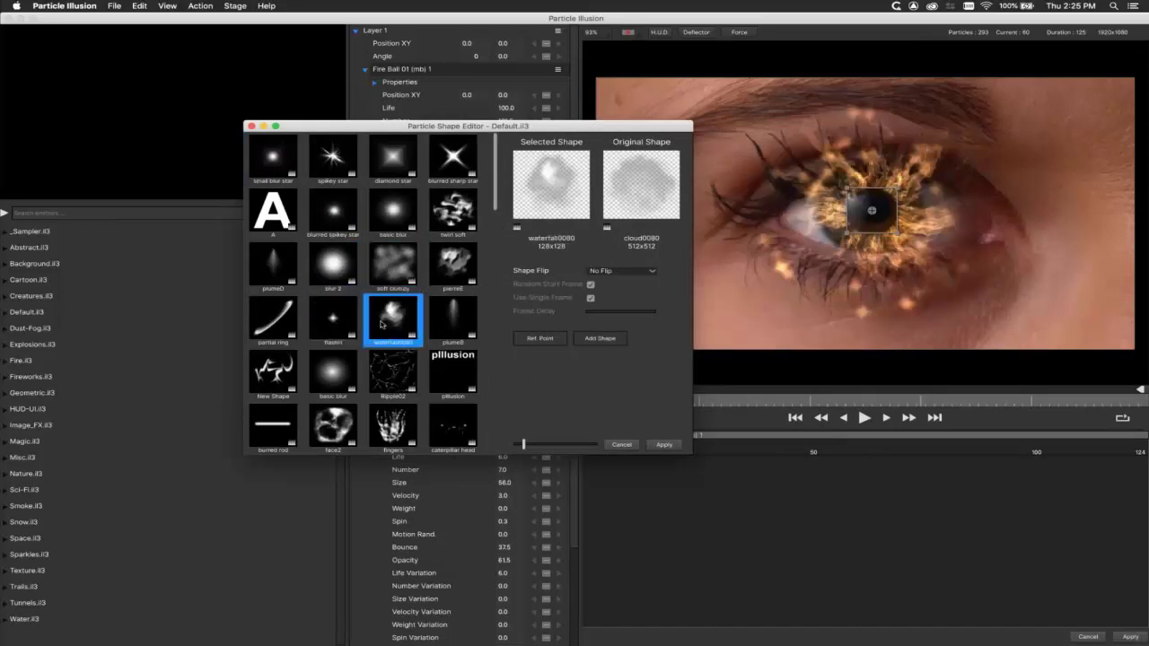
left_click(339, 171)
left_click_drag(495, 195, 490, 296)
left_click(392, 269)
left_click(452, 326)
left_click(452, 382)
left_click(275, 385)
left_click_drag(496, 281, 492, 367)
scroll(496, 416, "down", 3)
scroll(492, 367, "down", 10)
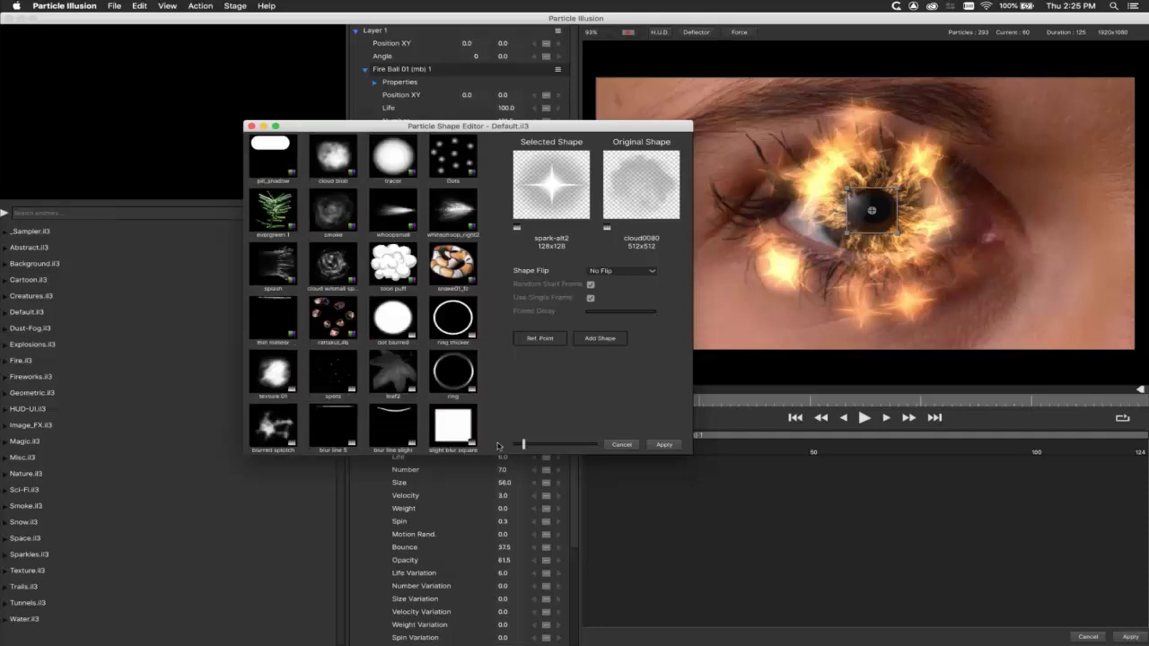
- Start adding a custom particle shape and search the 3. Images folder for file names matching "avid"
left_click(601, 340)
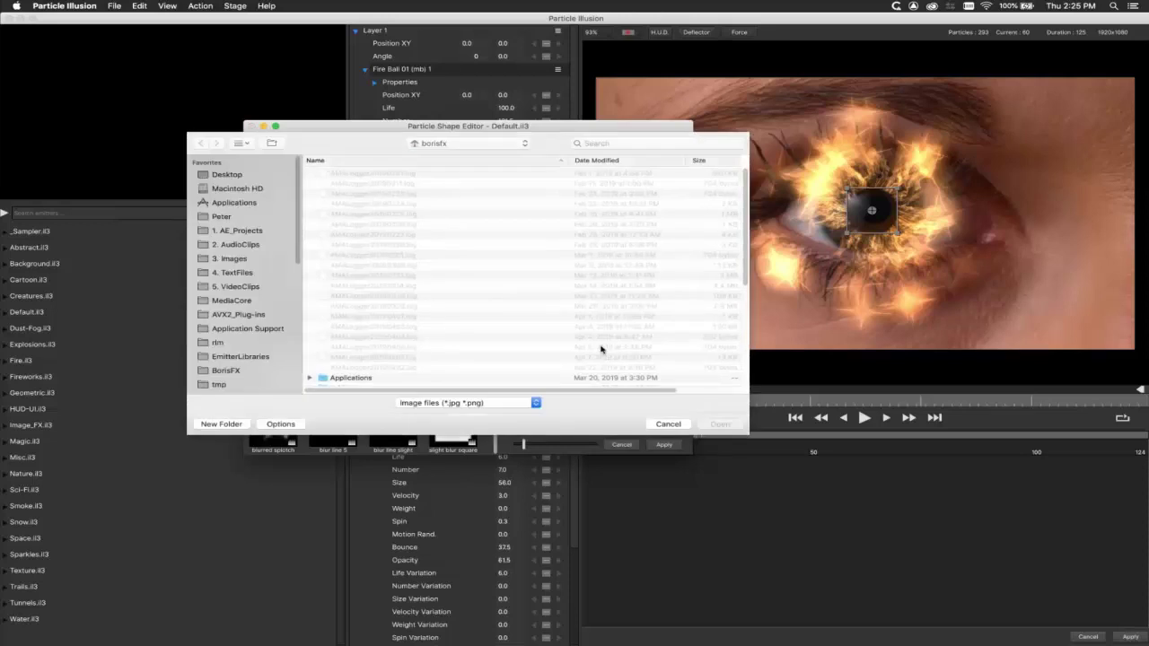
left_click(234, 261)
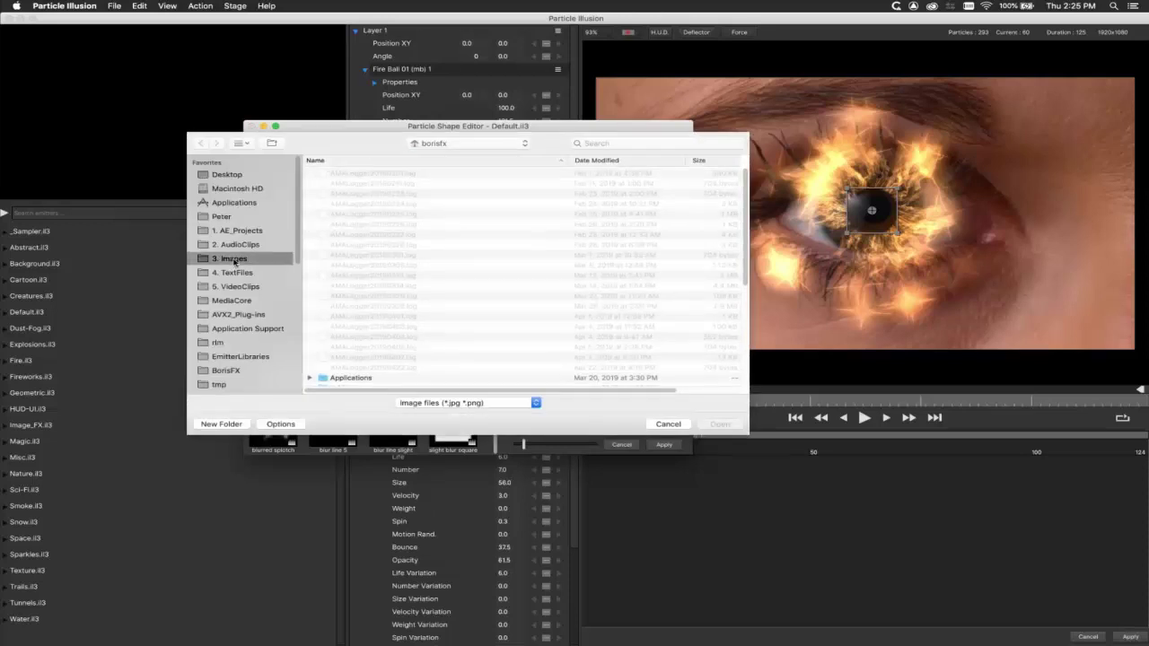
left_click_drag(745, 203, 743, 291)
left_click(647, 143)
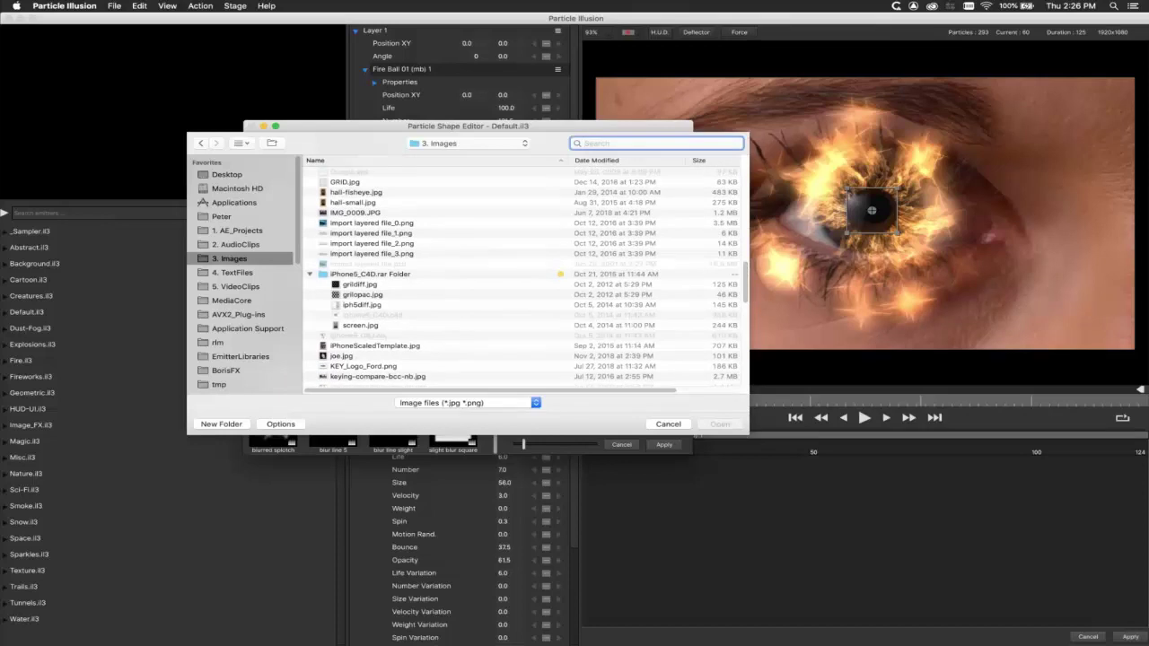
type("avi")
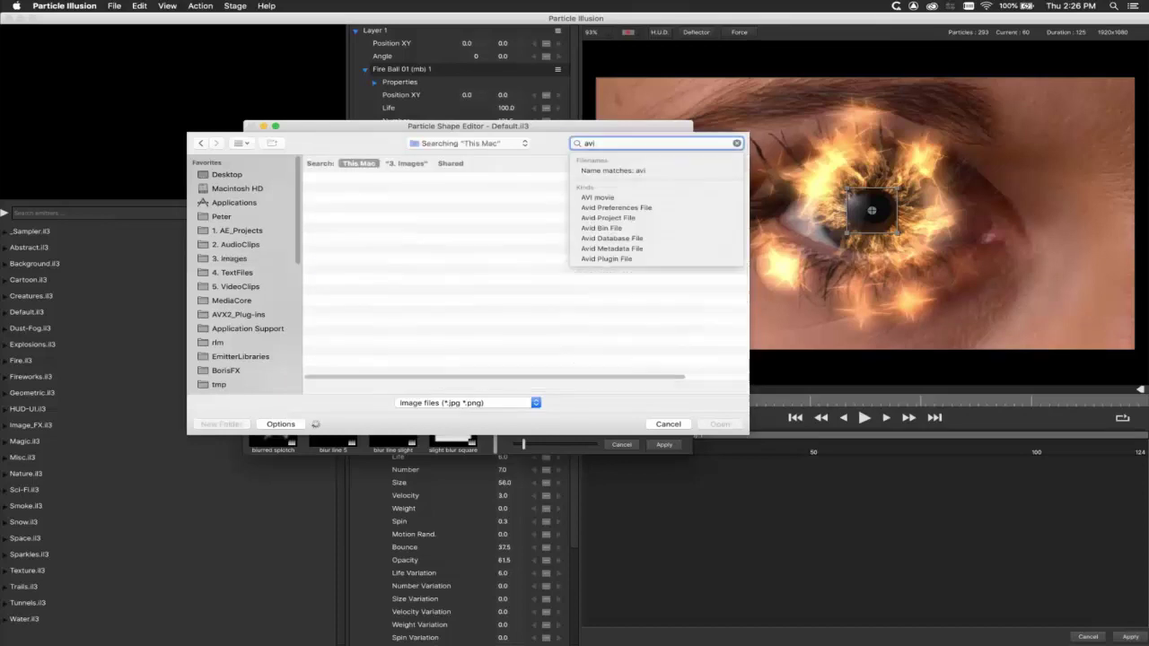
type("d")
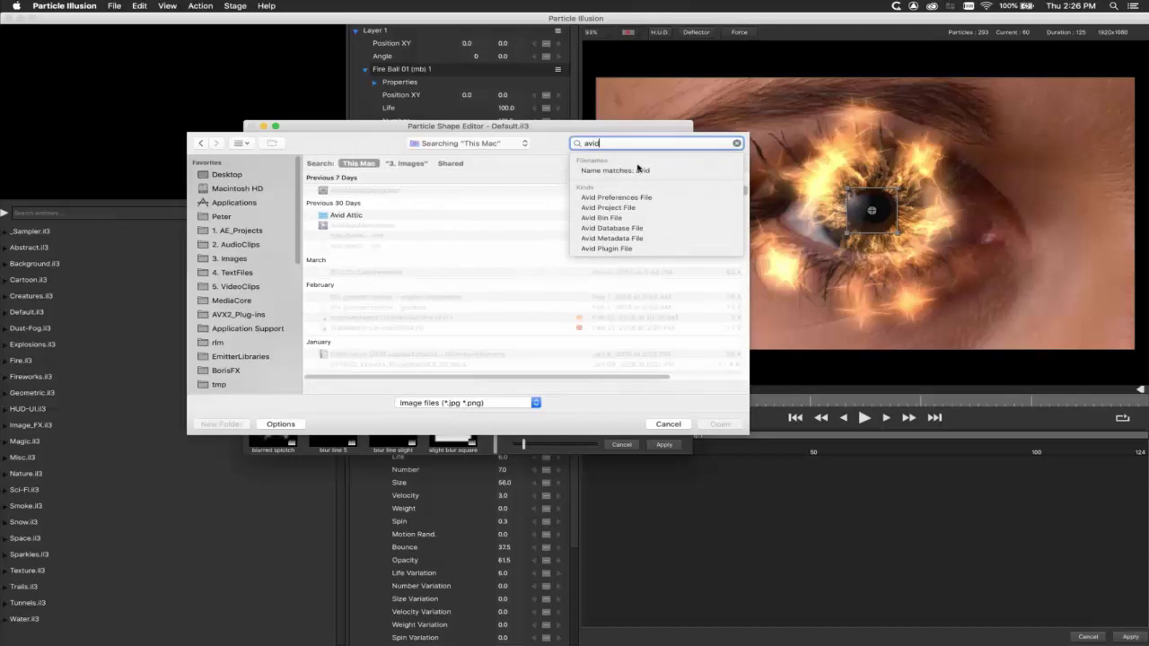
left_click(639, 171)
left_click(406, 163)
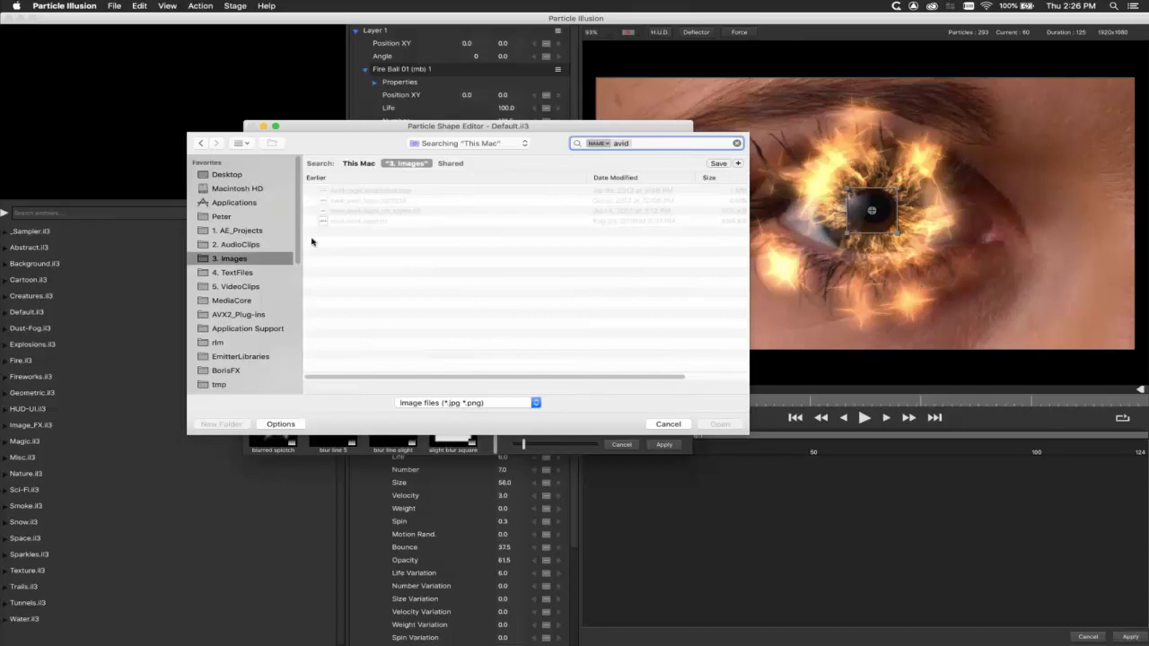
- Allow all file types and import new_avid_logo_no_alpha.tif as a Greyscale (8 bpp) particle shape
left_click(374, 225)
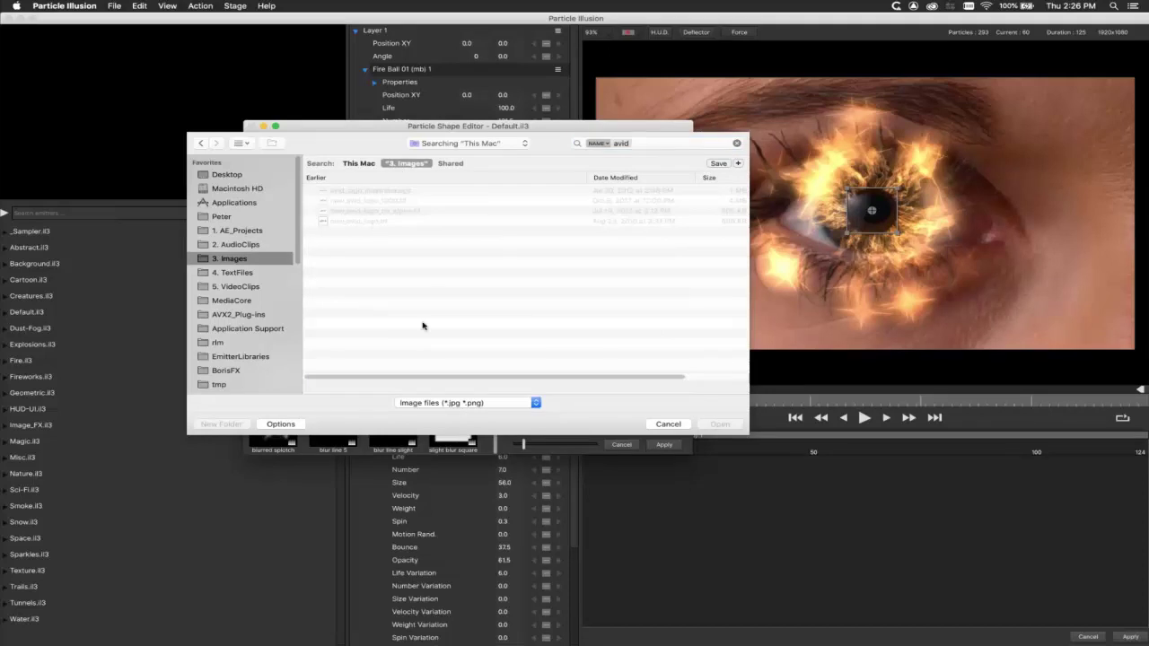
left_click(472, 403)
left_click(460, 413)
left_click(401, 212)
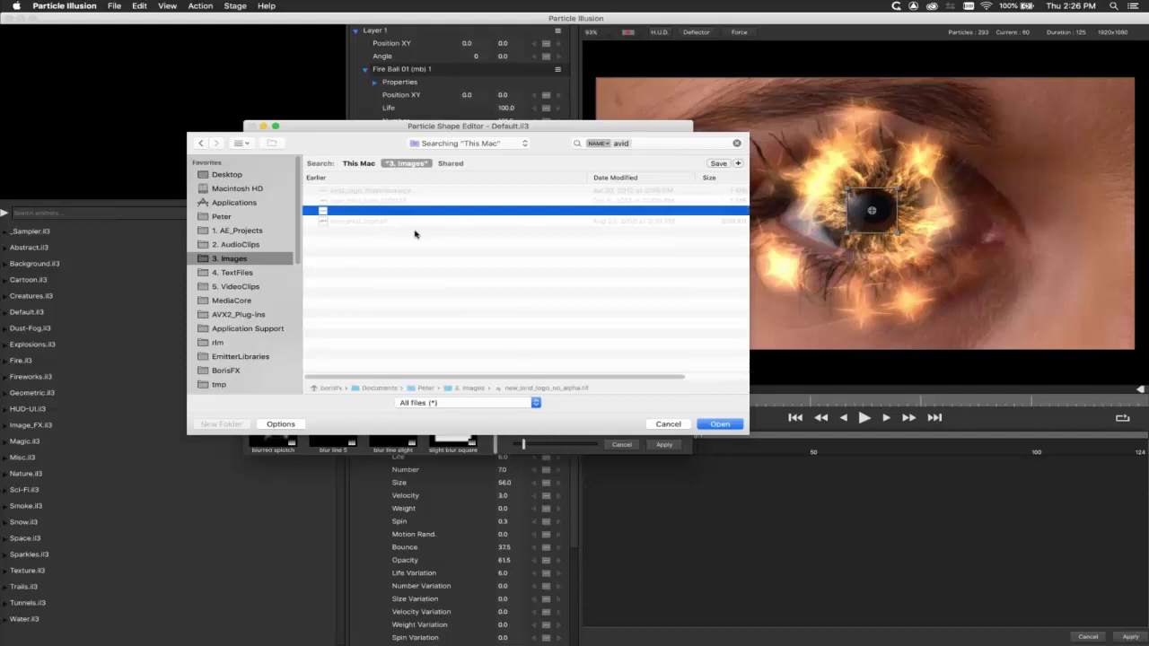
left_click(720, 424)
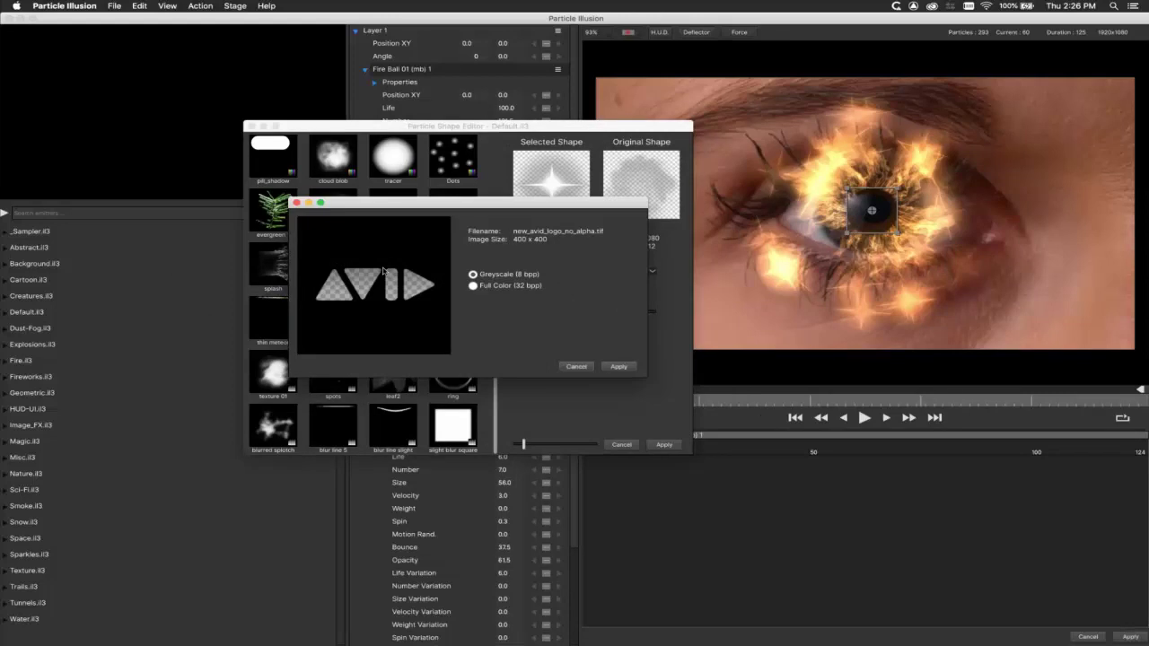
left_click(492, 288)
left_click(492, 279)
left_click(621, 367)
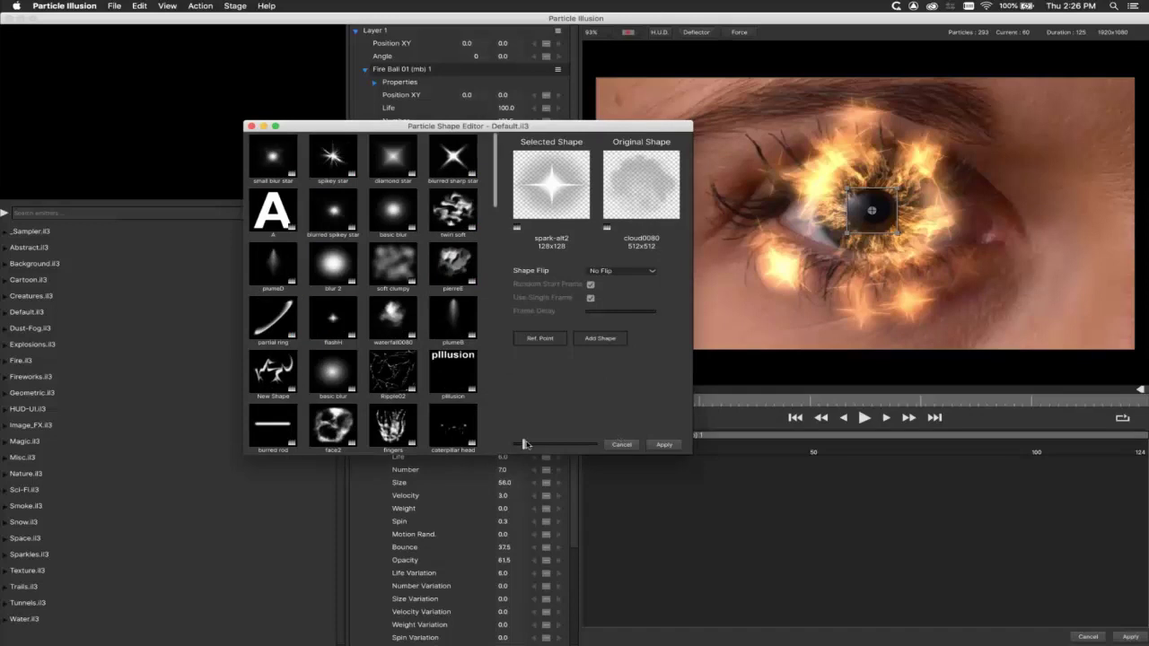
- Make the shape library thumbnails smaller and view the Shape Flip options
mouse_move(523, 443)
left_mouse_down()
mouse_move(539, 443)
mouse_move(520, 442)
left_mouse_up()
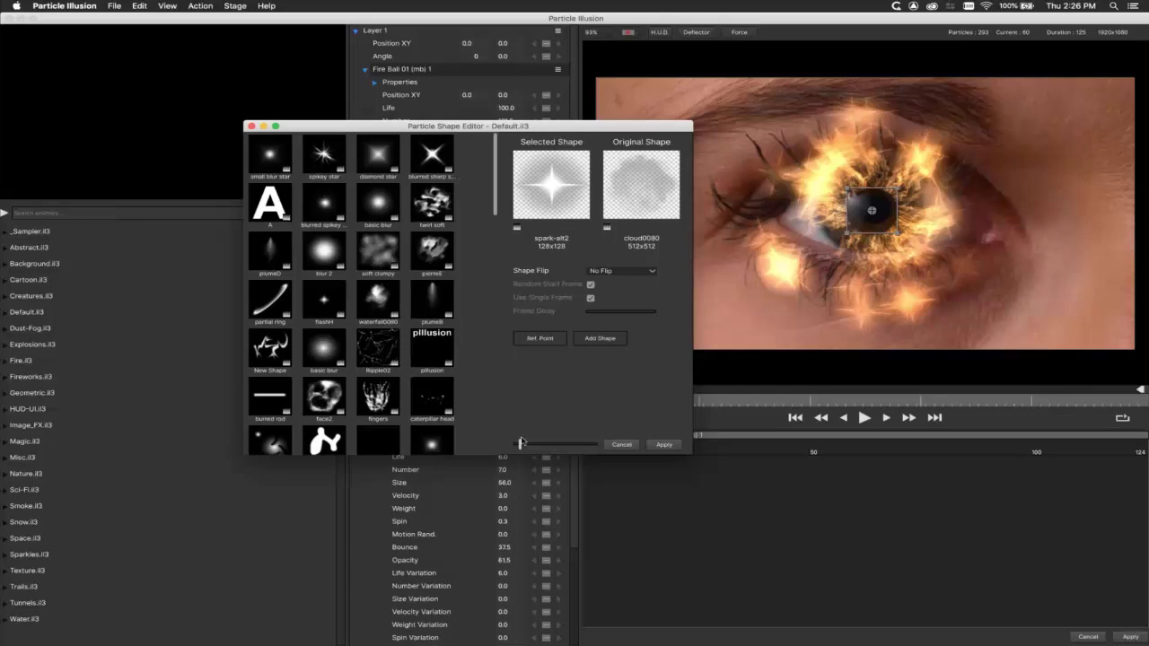
left_click(615, 271)
left_click(551, 235)
- Try shifting the spark-alt2 shape's reference point, discard the shape edits and close Particle Illusion without applying
left_click(535, 338)
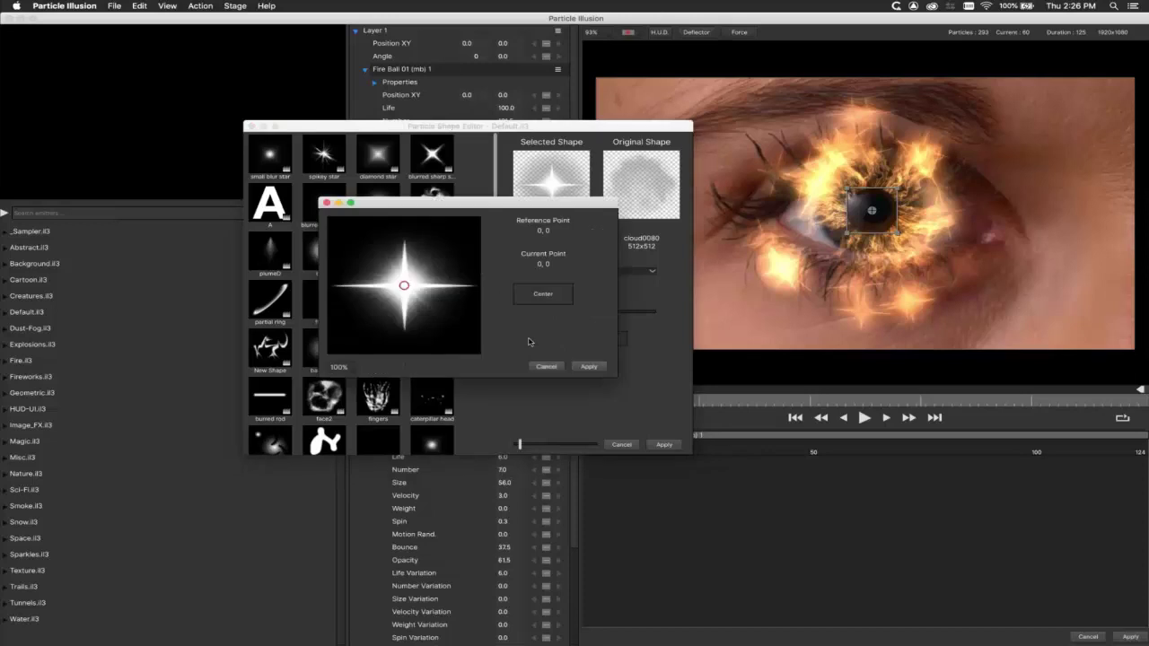
mouse_move(440, 334)
left_mouse_down()
mouse_move(465, 350)
mouse_move(455, 238)
mouse_move(328, 232)
mouse_move(332, 323)
mouse_move(424, 345)
mouse_move(458, 338)
left_mouse_up()
left_click(546, 368)
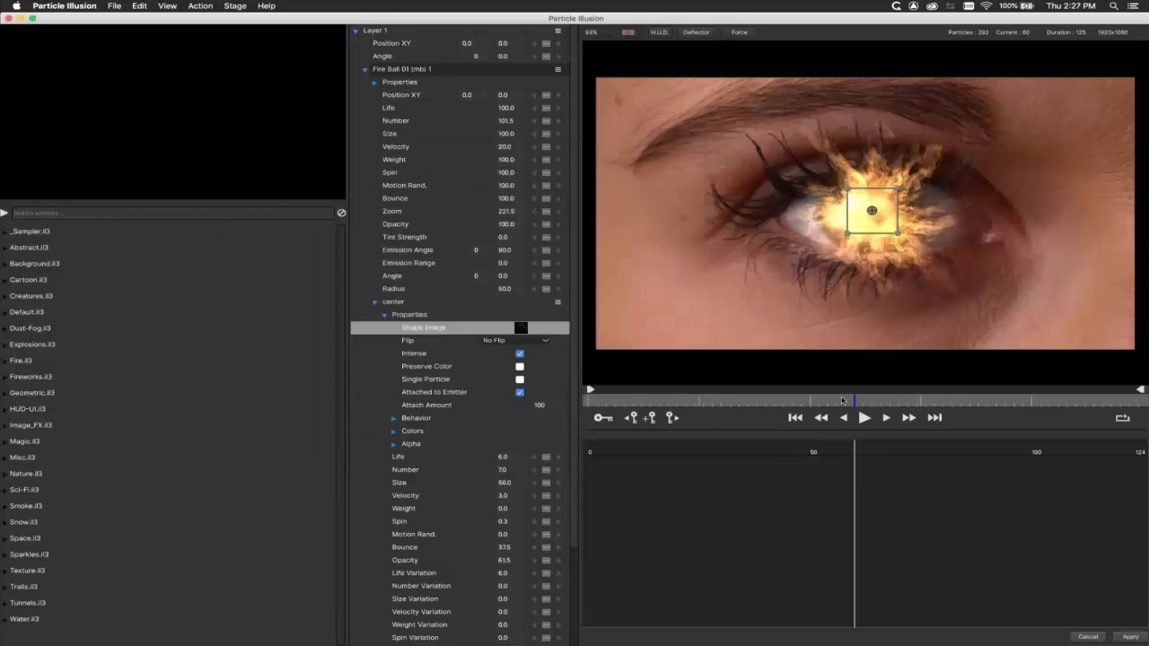
left_click(1094, 639)
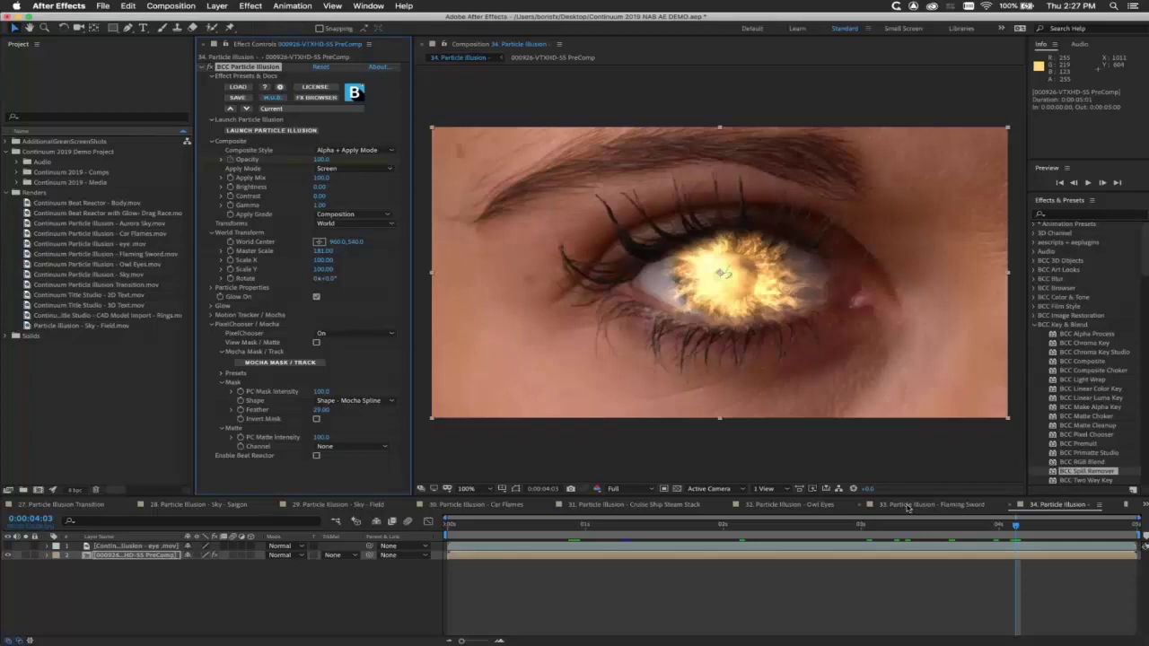
- Preview the 33. Particle Illusion - Flaming Sword composition, and scrub through 32. Particle Illusion - Owl Eyes
left_click(906, 505)
left_click_drag(592, 531, 608, 574)
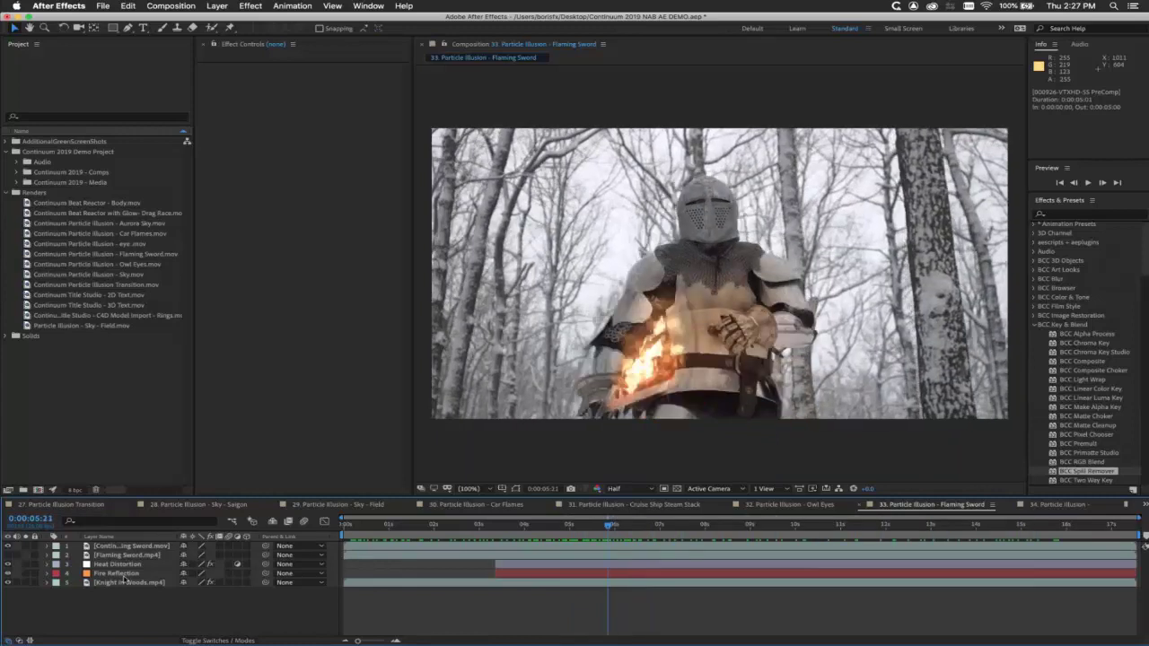
key("space")
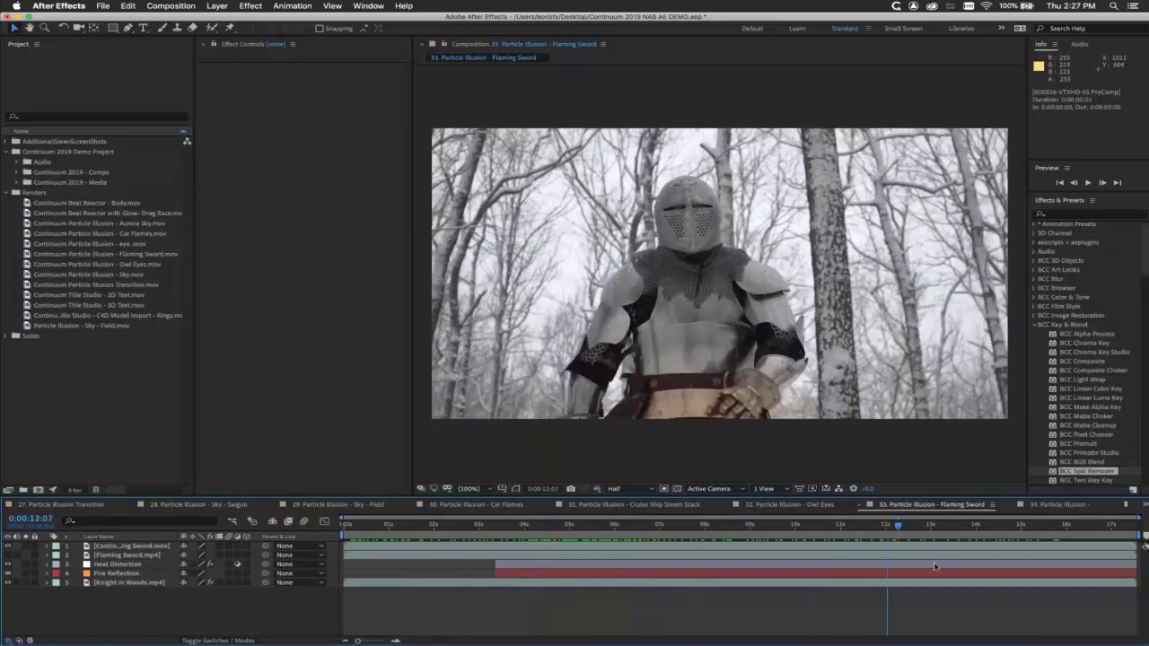
left_click(792, 505)
left_click_drag(616, 525, 819, 543)
- Preview the 31. Particle Illusion - Cruise Ship Steam Stack composition and compare its layer with BCC Particle Illusion off and on
left_click(674, 507)
left_click_drag(667, 526, 524, 527)
key("space")
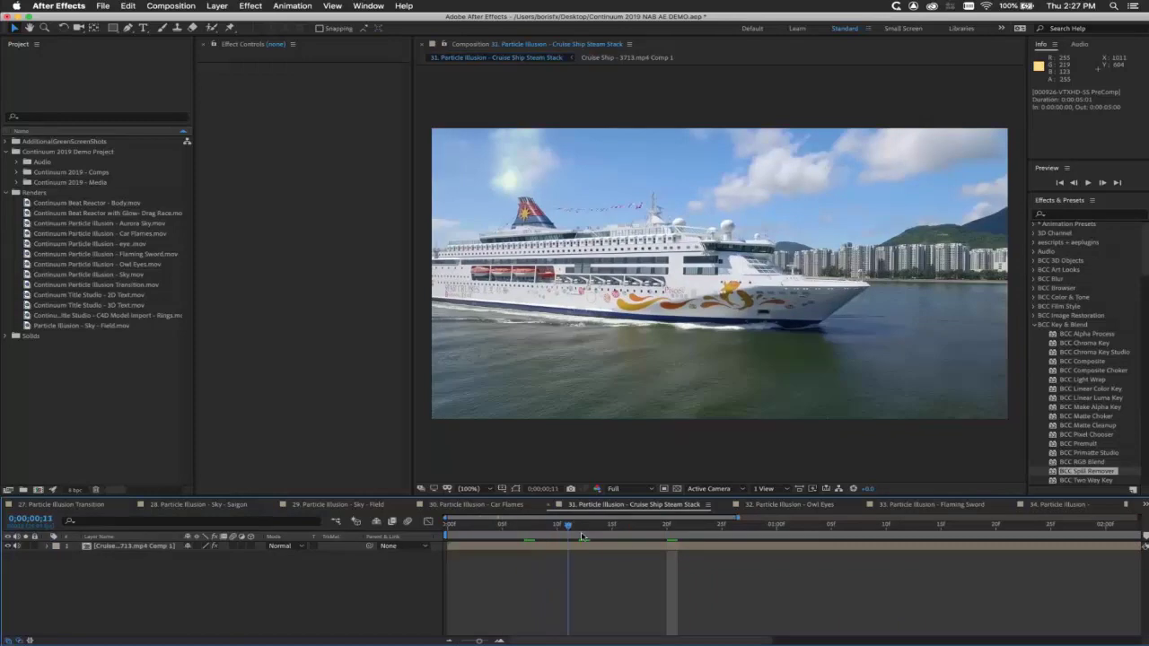
left_click(137, 546)
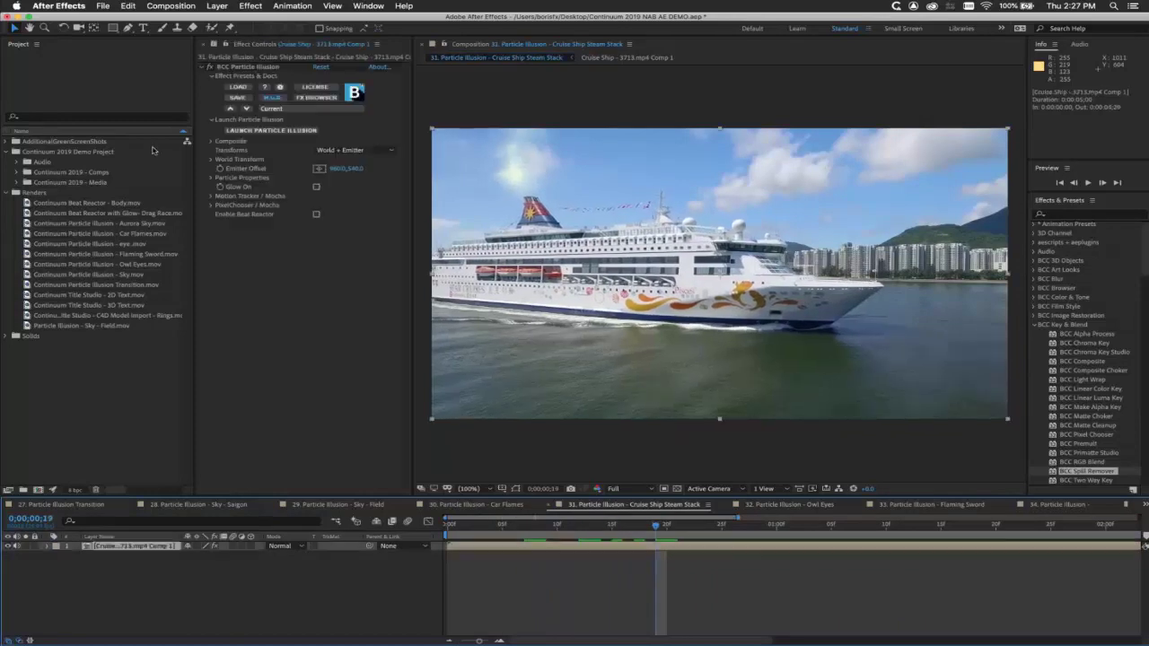
left_click(211, 68)
left_click(211, 68)
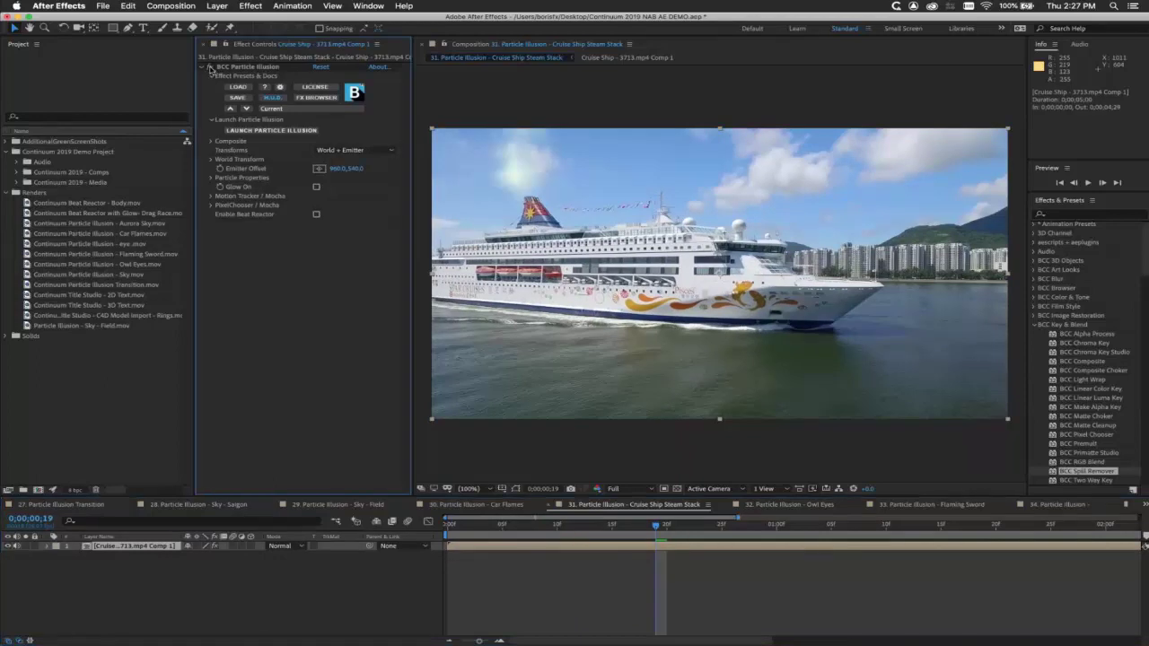
left_click(664, 528)
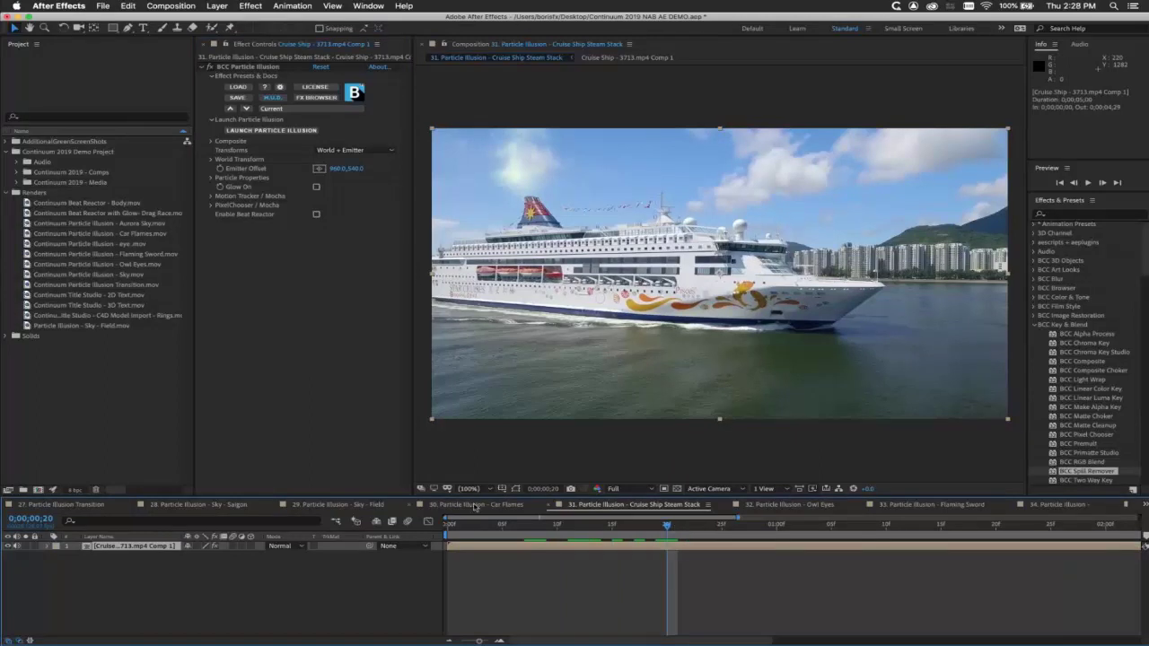
- Preview the 30. Particle Illusion - Car Flames composition, and open the 23. Title Studio - 3D Text composition
left_click(476, 505)
key("space")
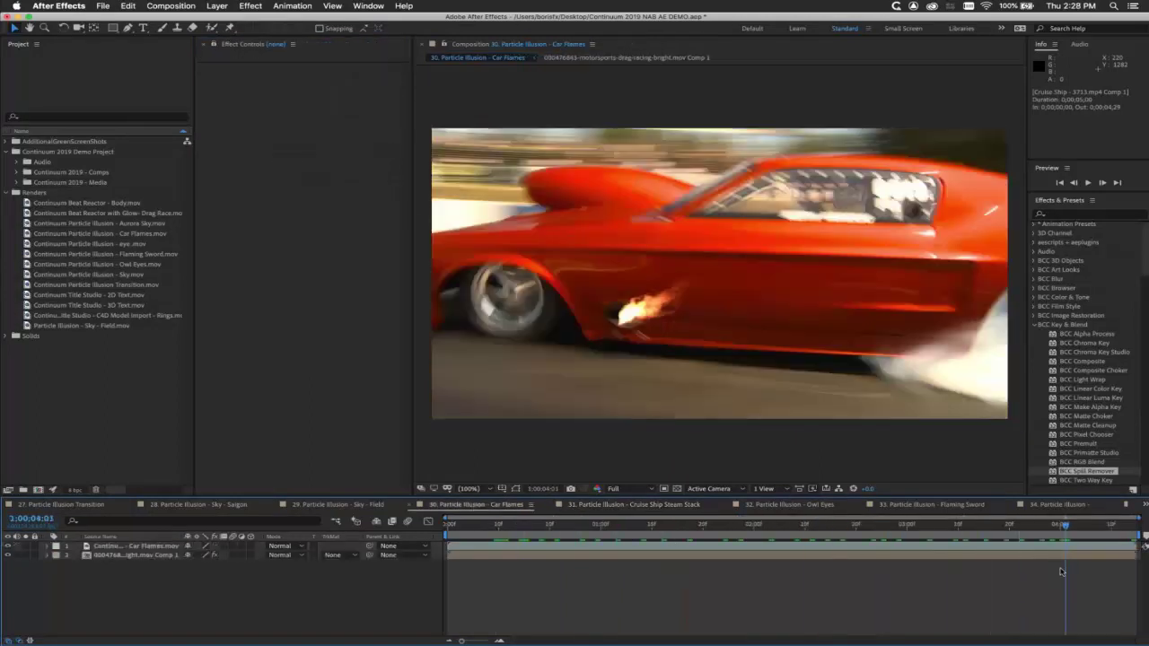
left_click(1144, 505)
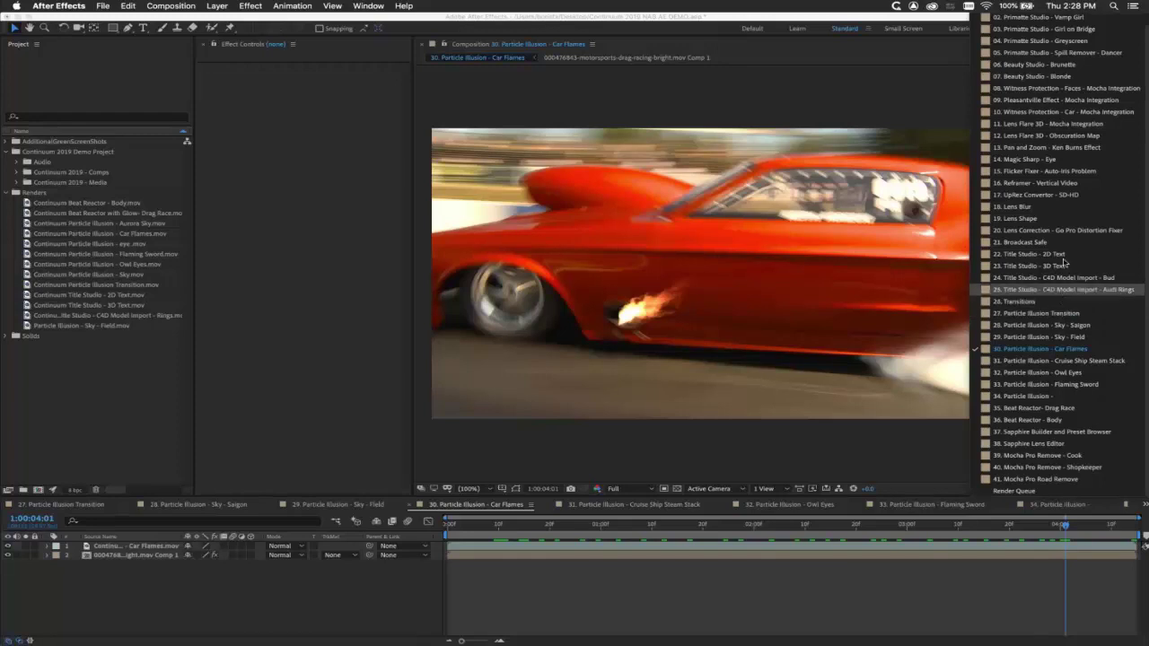
left_click(1015, 266)
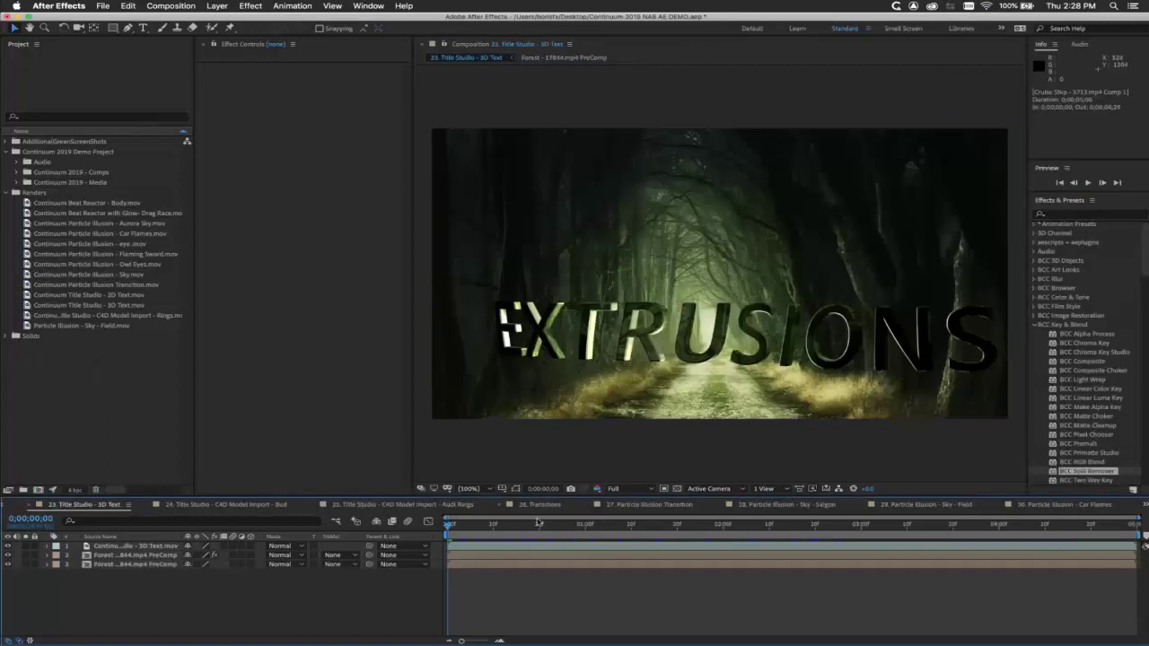
- Scrub through the extruded 3D text animation and view the BCC Title Studio settings on the upper forest precomp layer
left_click_drag(513, 527, 645, 547)
left_click(133, 556)
left_click_drag(541, 528, 673, 517)
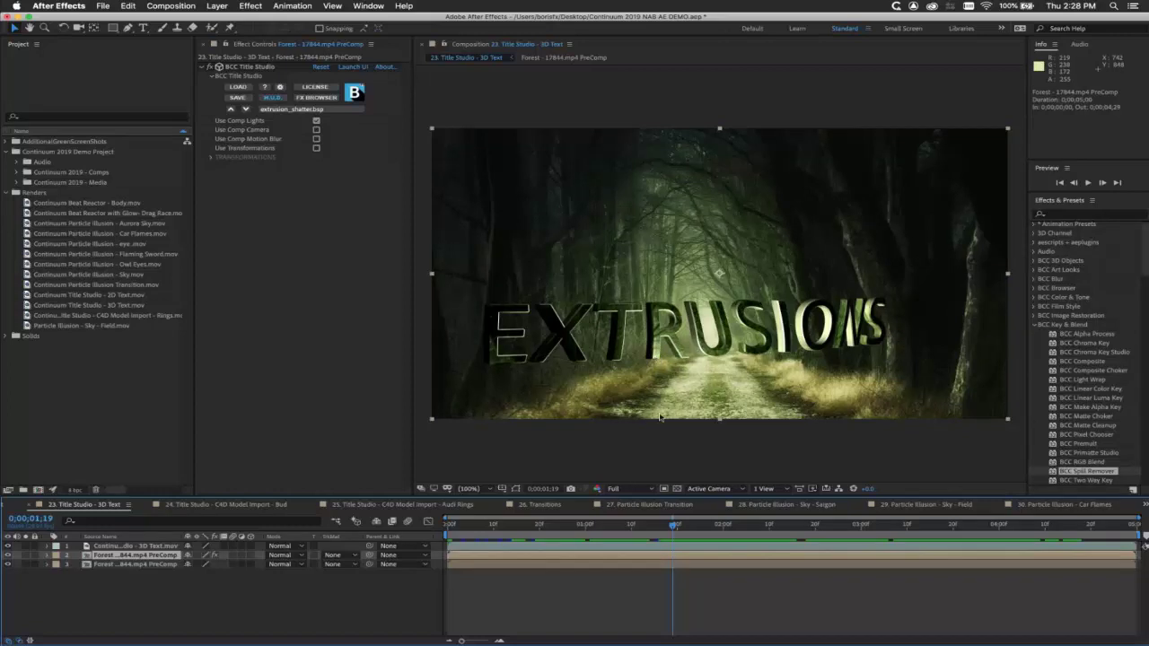
left_click_drag(745, 530, 828, 544)
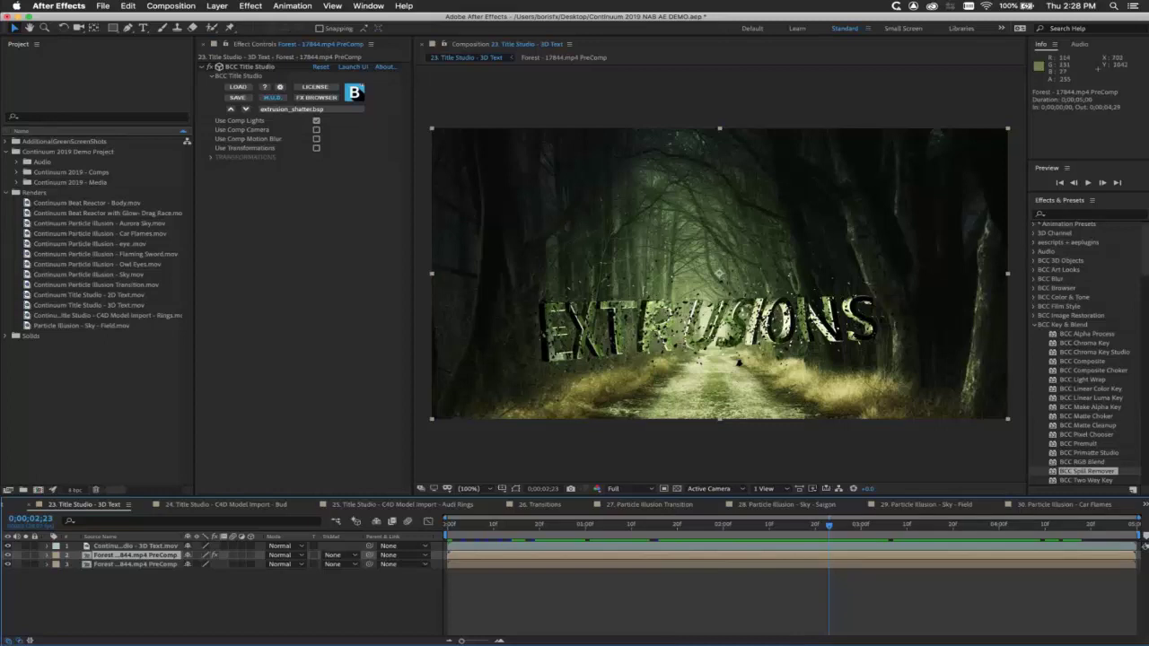
key("space")
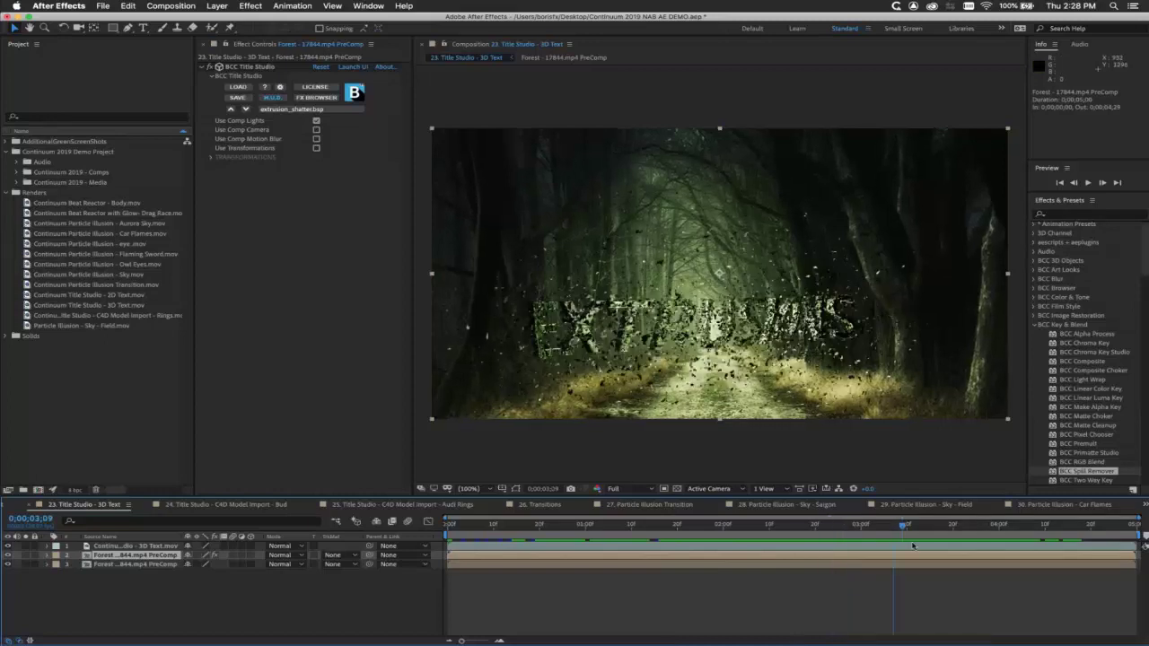
left_click_drag(915, 544, 899, 544)
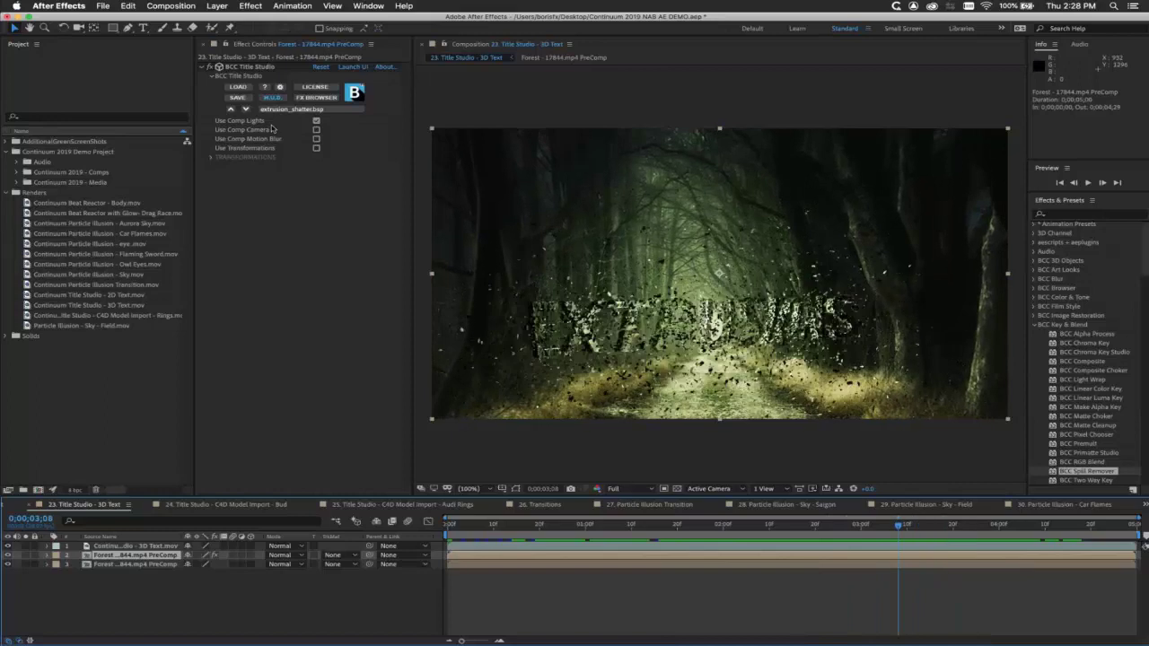
left_click(347, 68)
- Open the 25. Title Studio - C4D Model Import - Audi Rings composition and preview the shattering rings animation
left_click(393, 506)
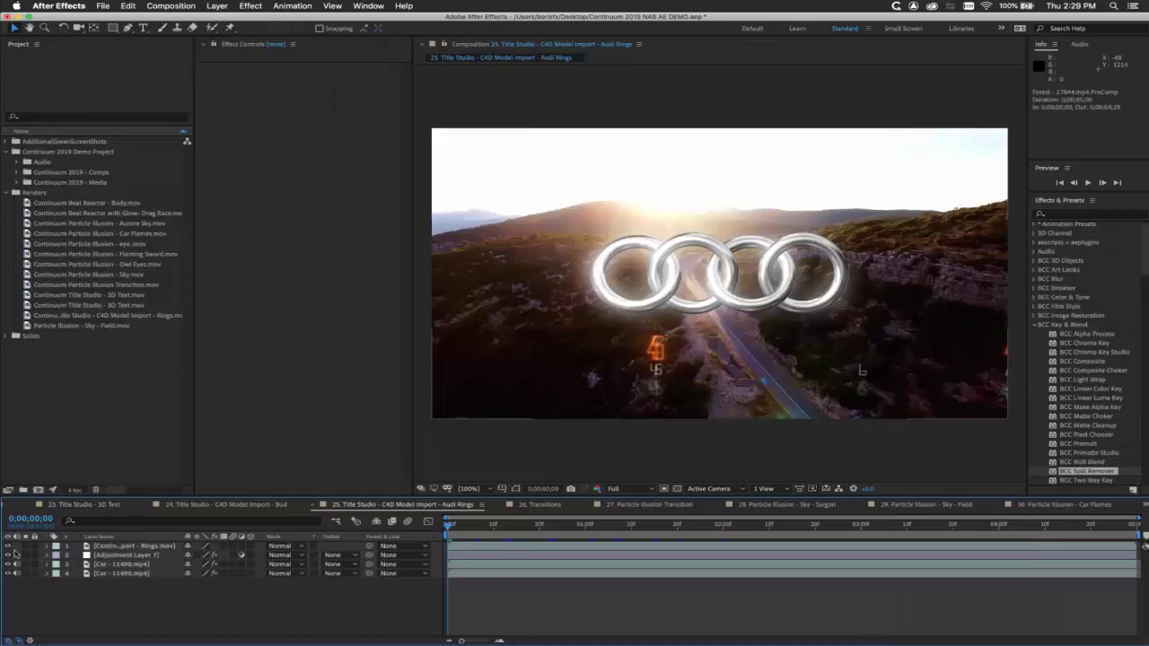
left_click_drag(523, 531, 475, 532)
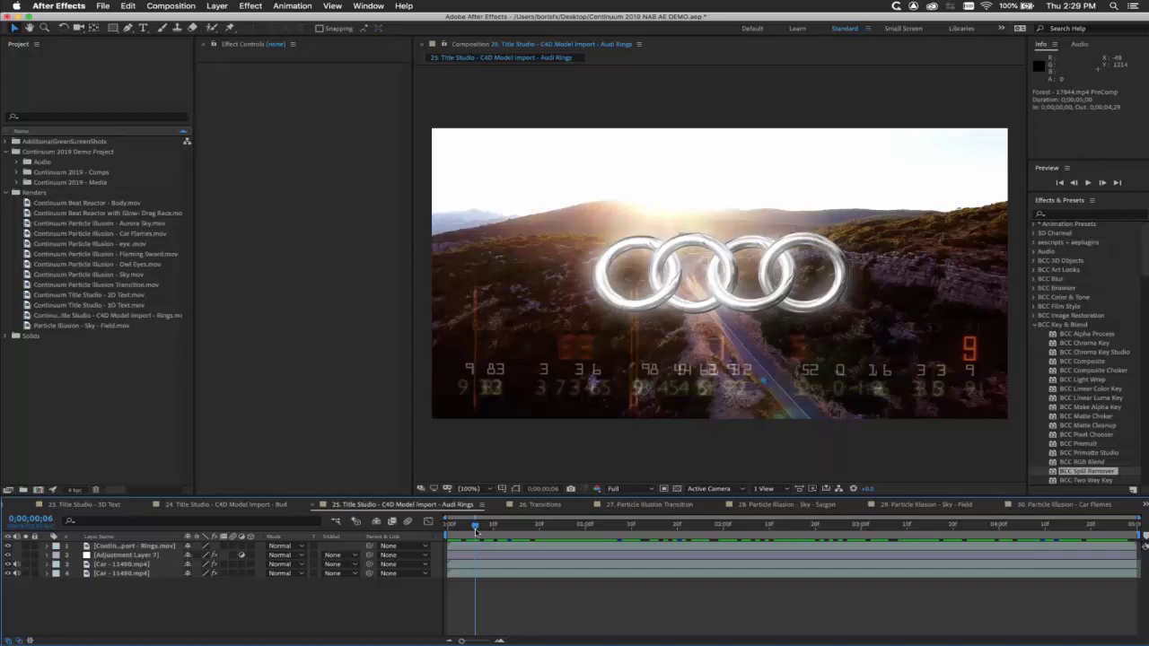
left_click_drag(478, 528, 953, 543)
key("space")
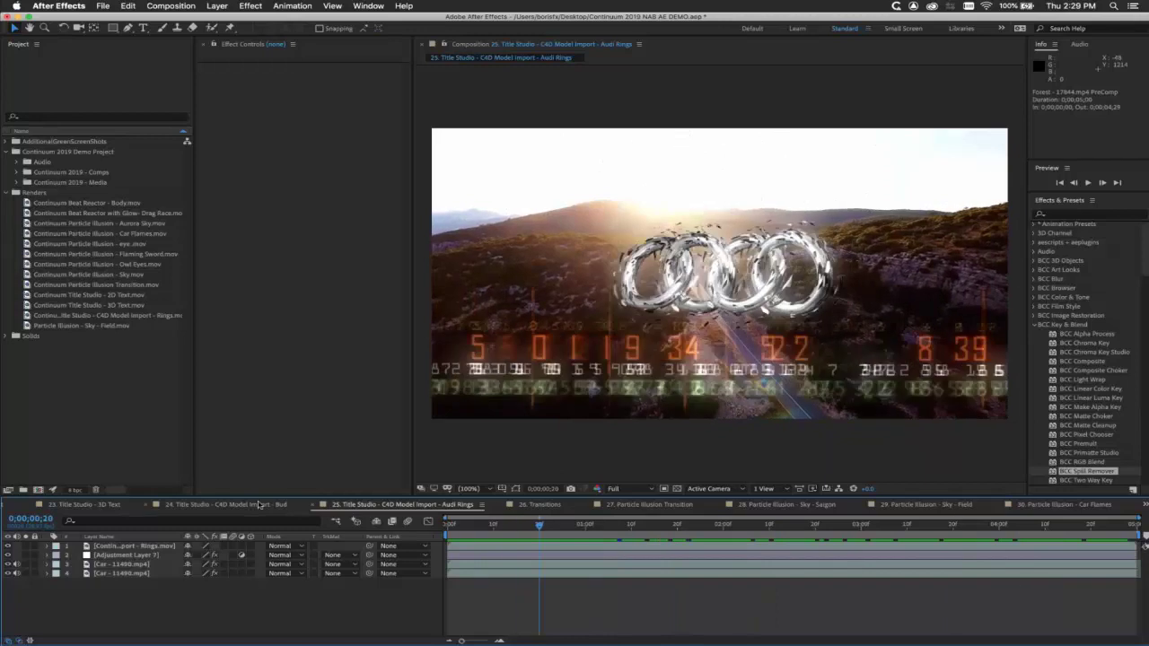
- Open the 24. Title Studio - C4D Model Import - Bud composition and view its frame at 0;00;00;09
left_click(253, 505)
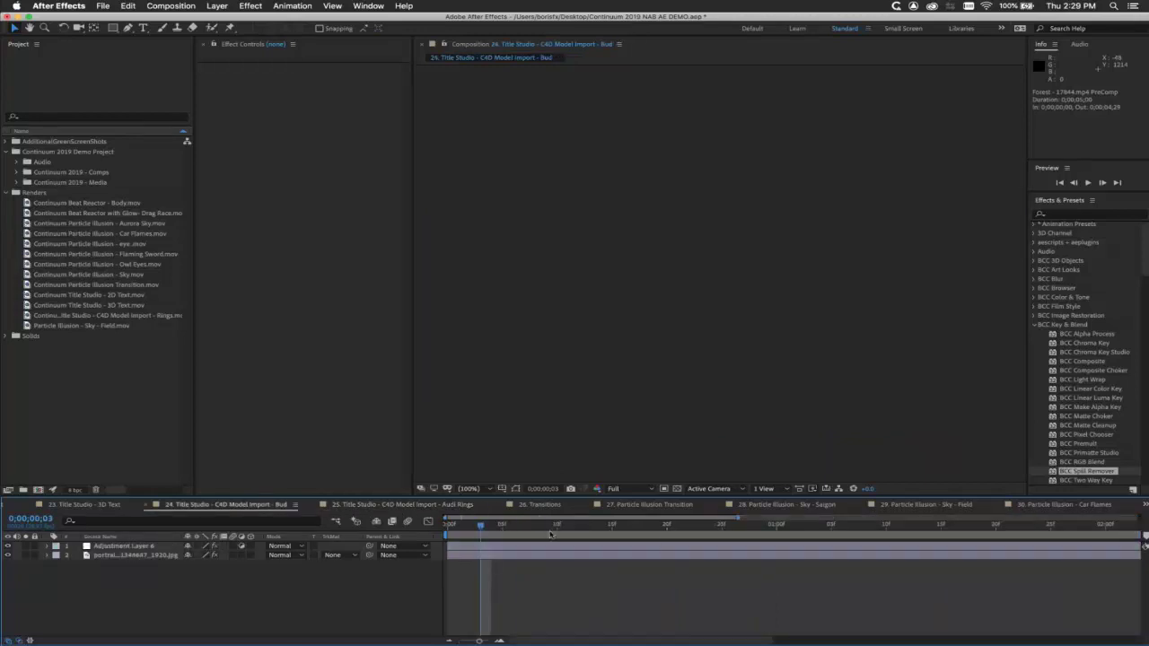
left_click(546, 527)
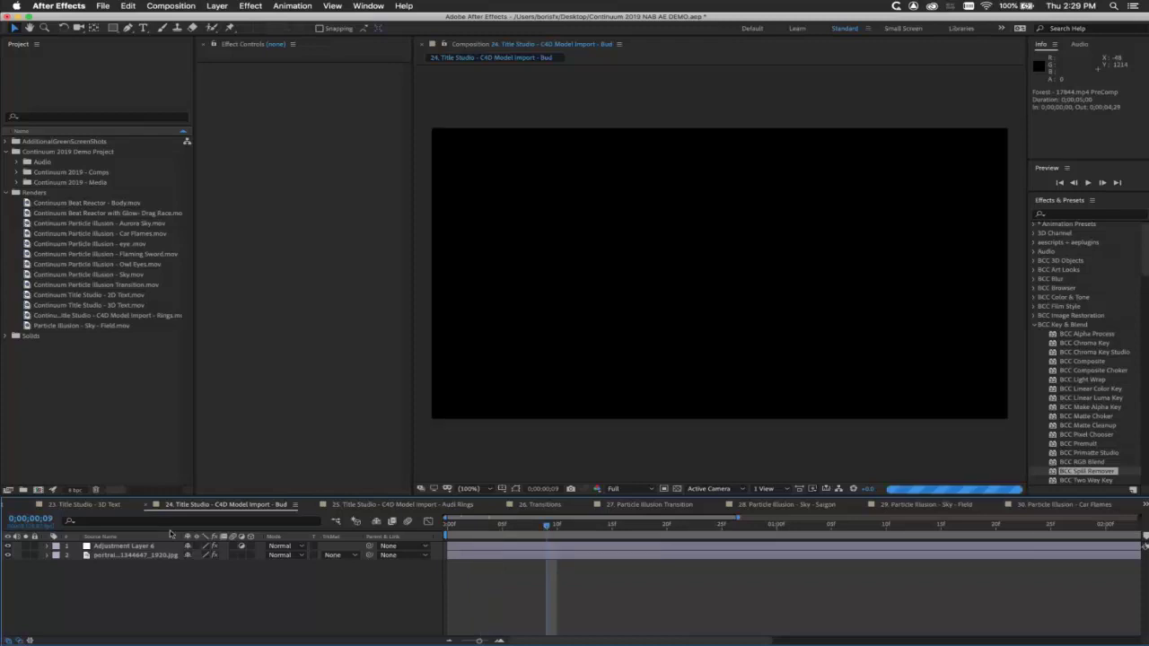
left_click(485, 531)
left_click(547, 540)
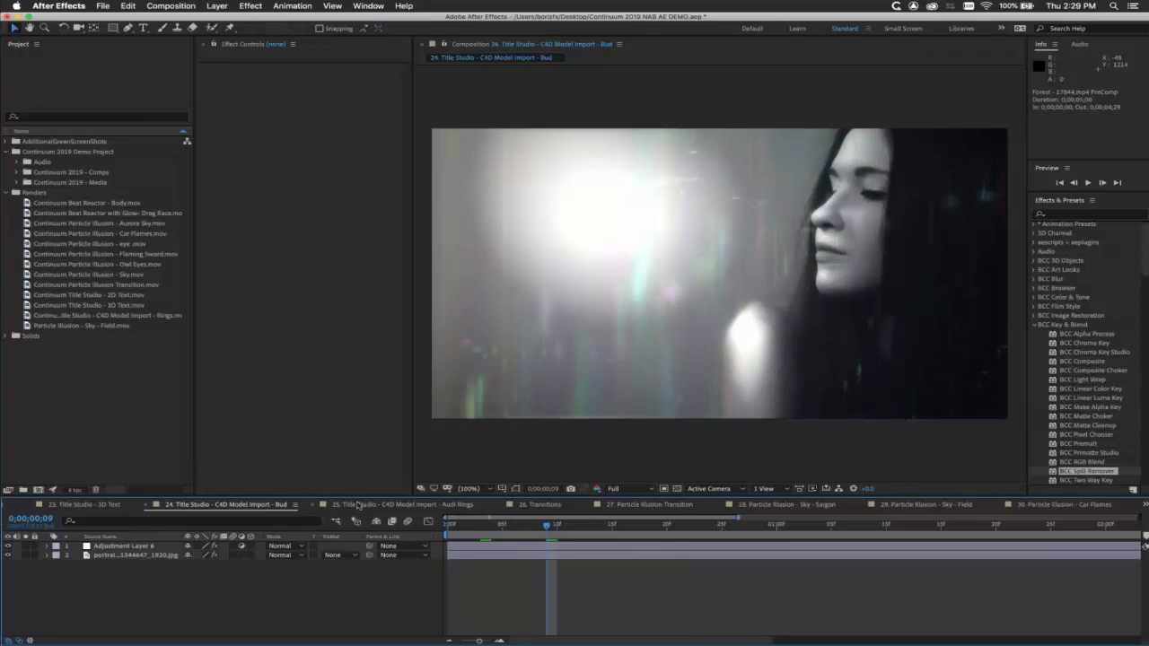
- In the Audi Rings composition, launch Title Studio from the upper Car - 11490.mp4 layer and move its playhead to the unshattered rings near the start
left_click(364, 506)
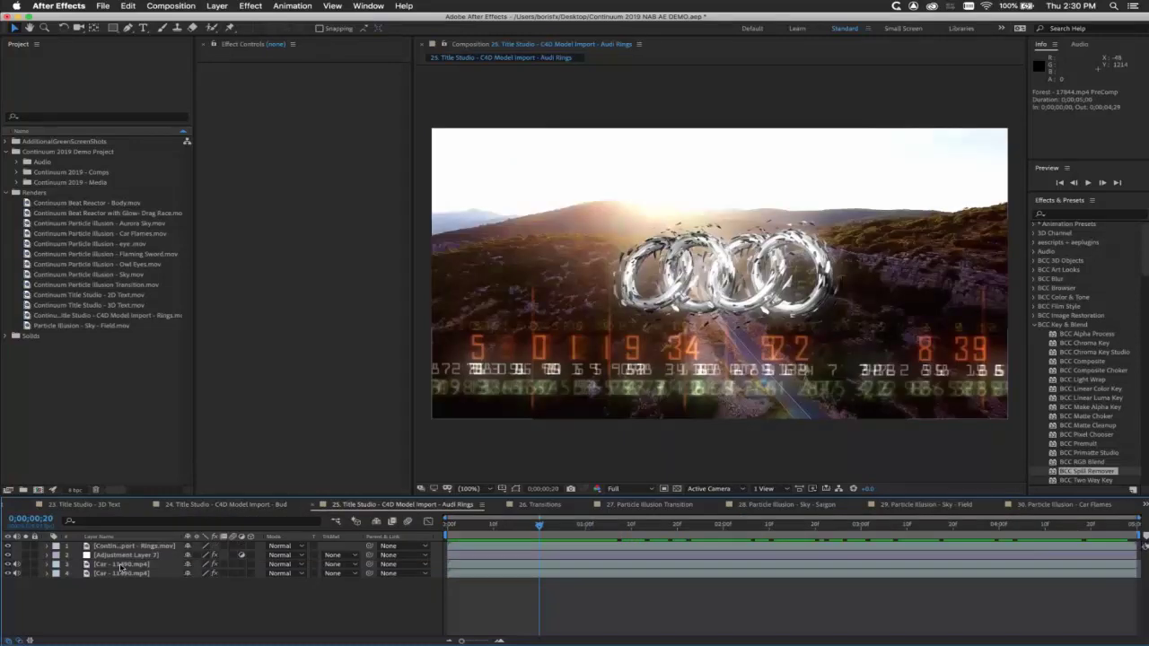
left_click(121, 565)
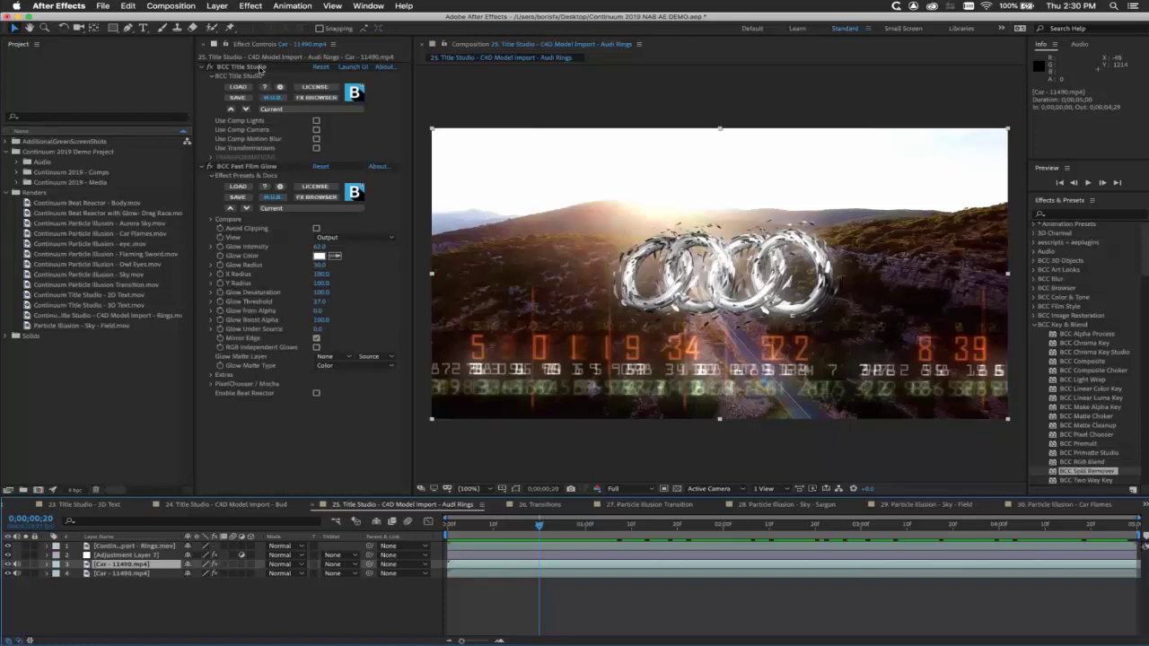
left_click(258, 69)
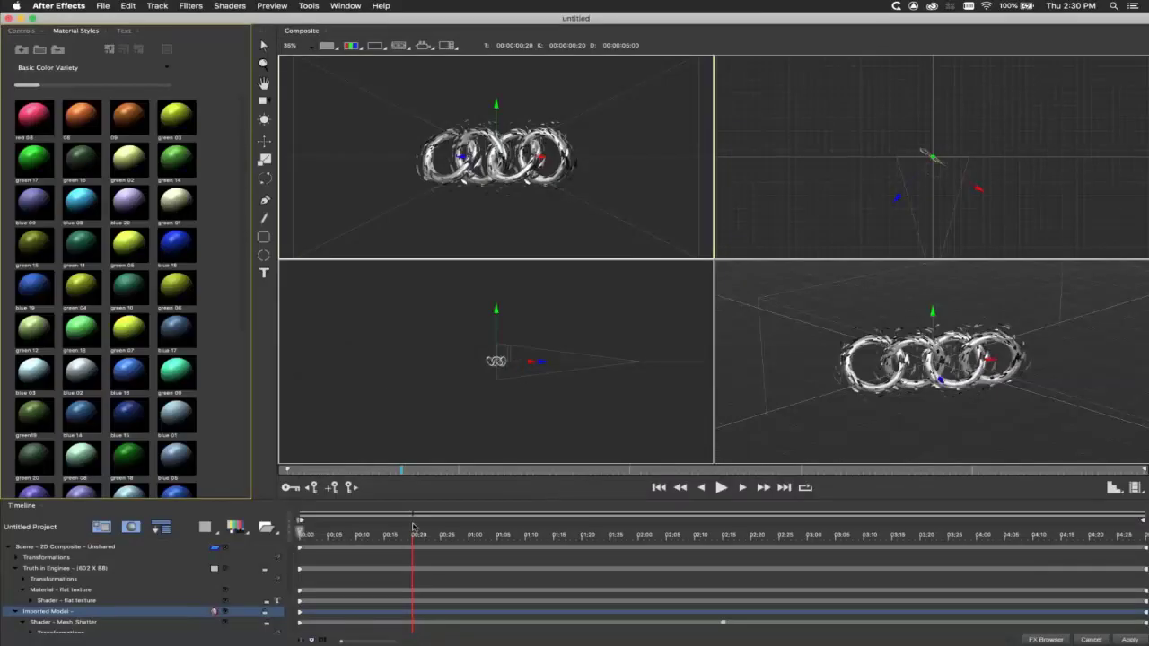
left_click_drag(411, 535, 311, 507)
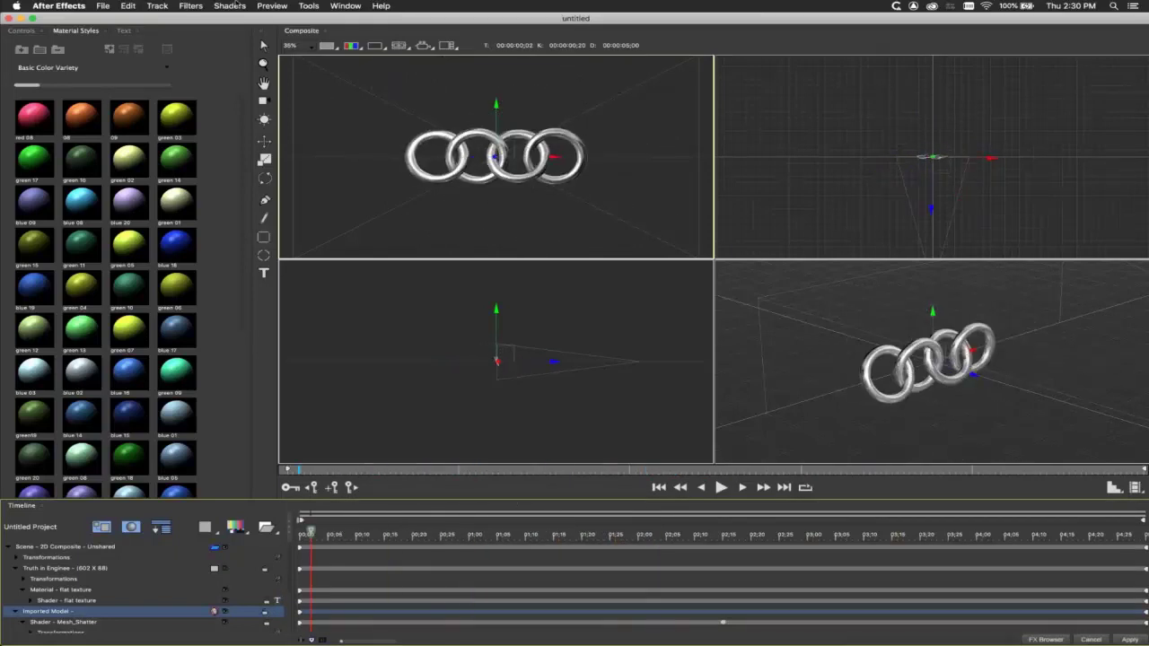
- Try a Bend Taper Twist deformer on the imported rings model with Bend Strength -10.40 and Left Taper -2.34, and delete it
left_click(237, 7)
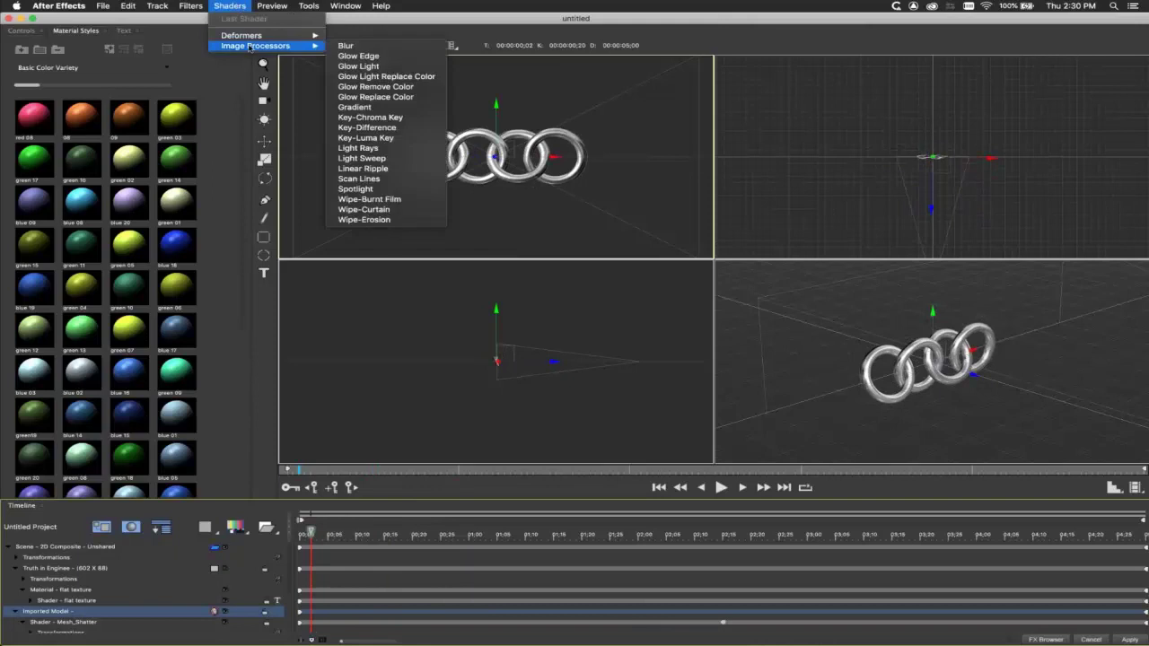
mouse_move(254, 38)
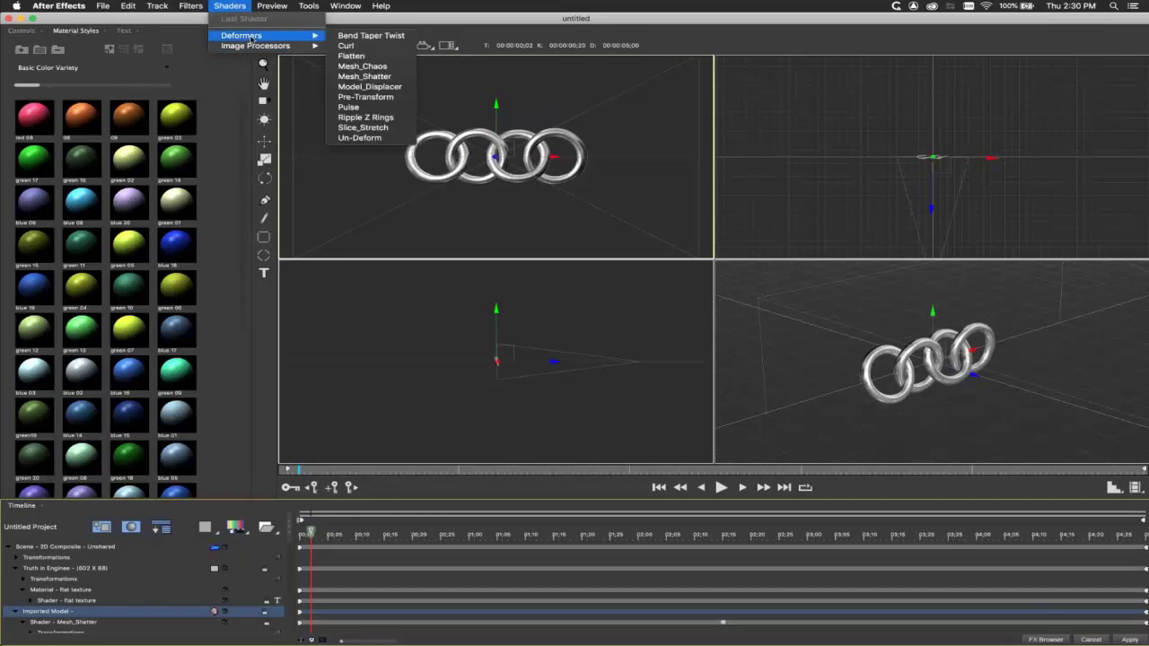
left_click(397, 36)
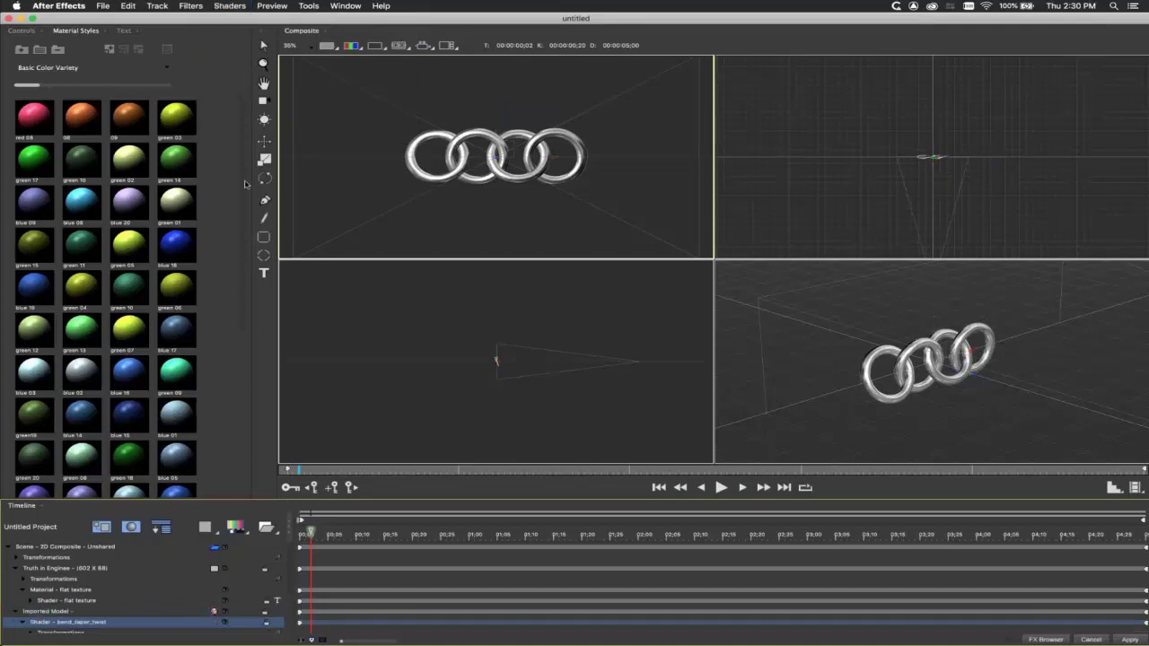
left_click(22, 32)
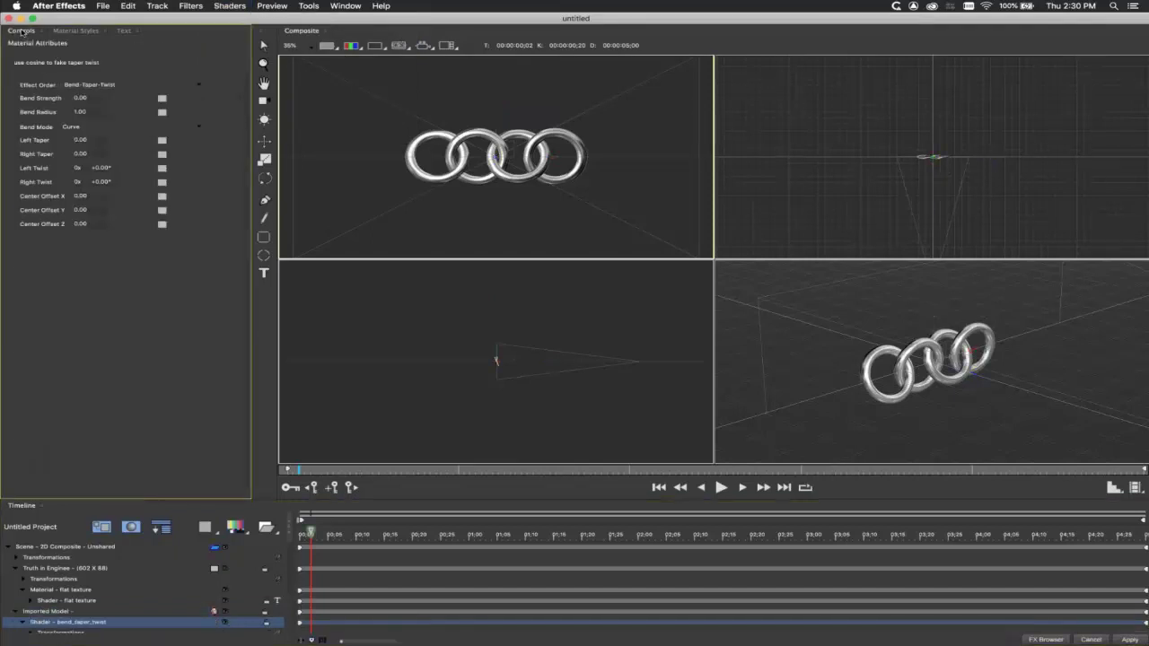
left_click_drag(81, 98, 73, 411)
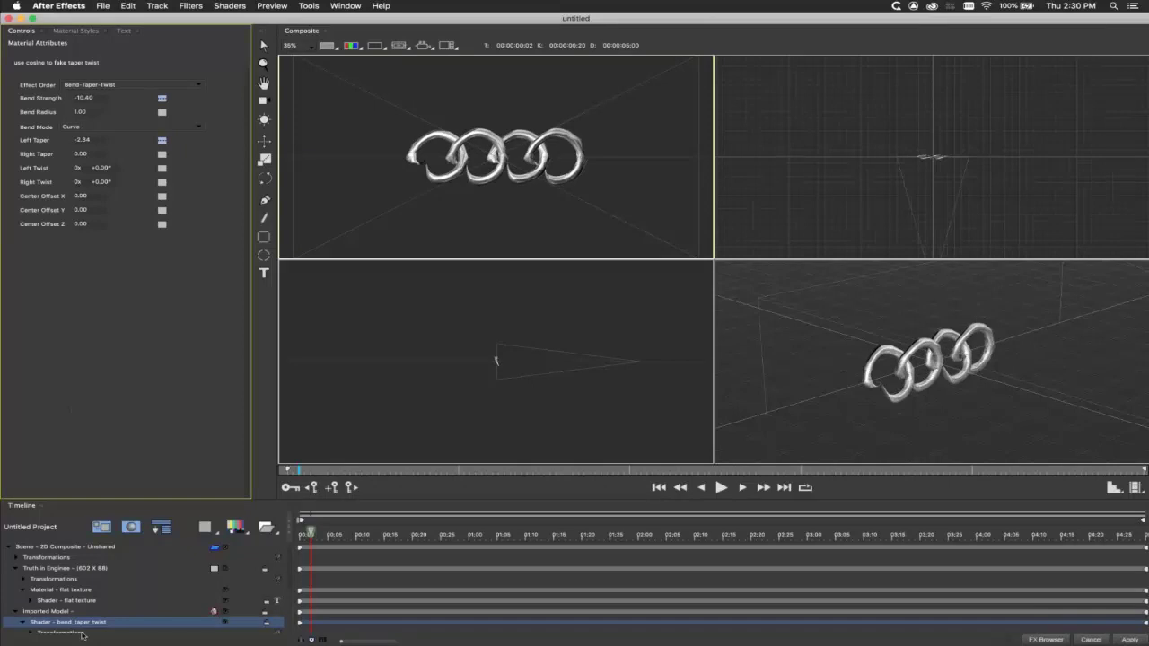
left_click(82, 626)
key("Delete")
- Add a Curl deformer to the imported rings model, set Curl 1 to about 133.8°, and play the animation
left_click(230, 5)
mouse_move(233, 36)
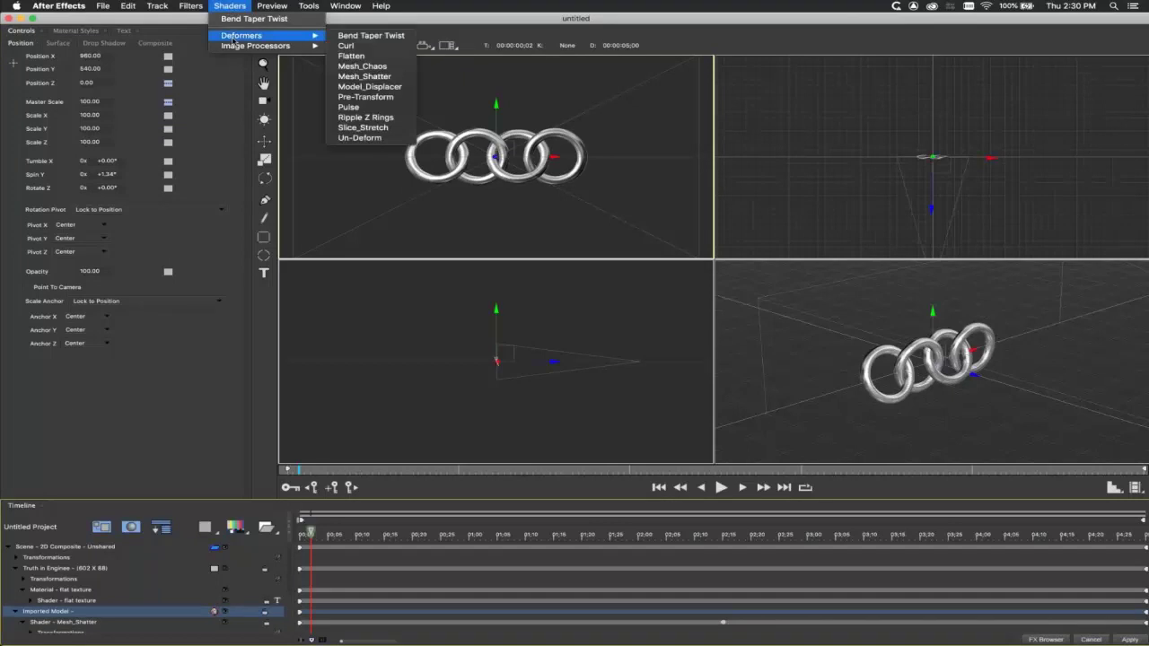
left_click(371, 49)
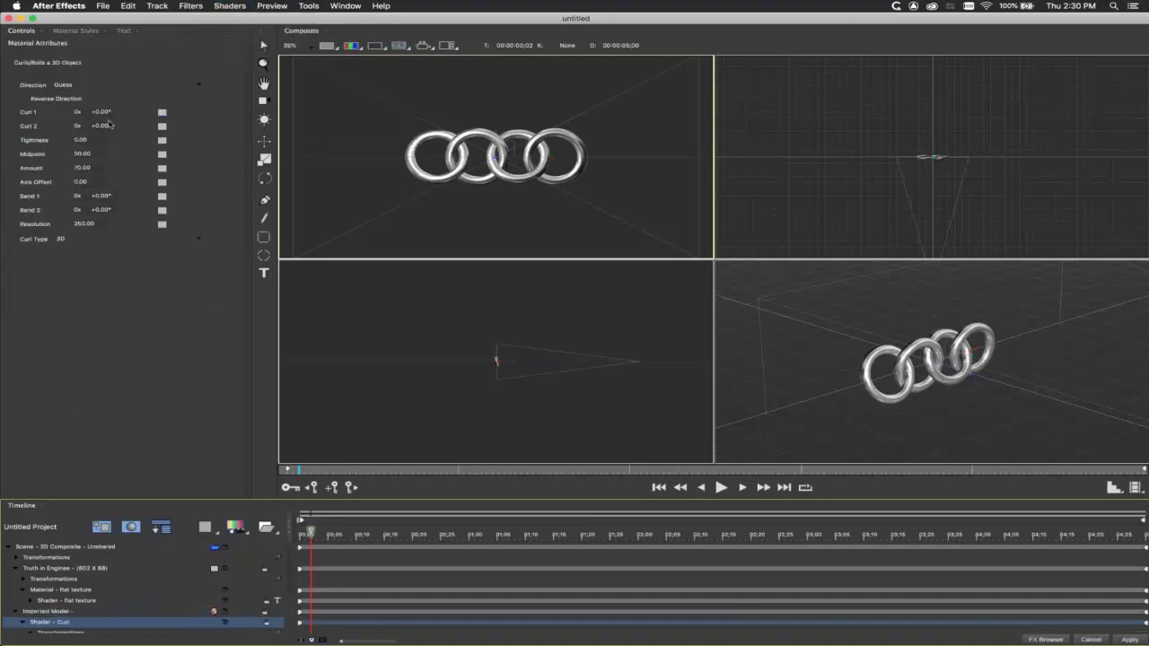
left_click_drag(101, 112, 190, 132)
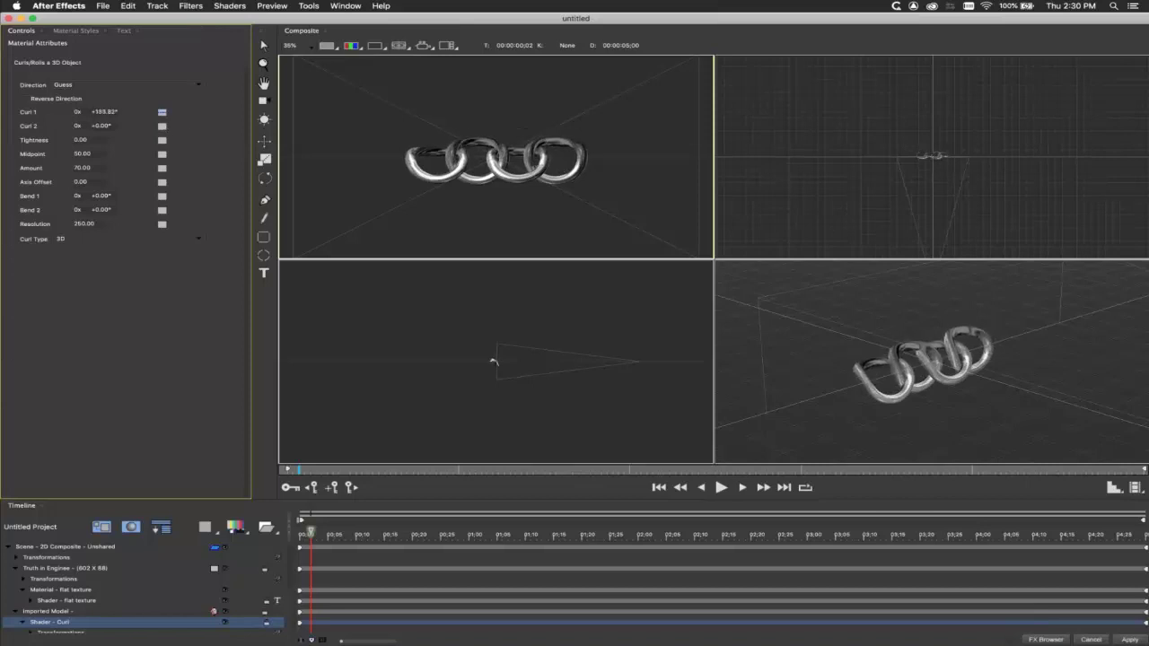
key("space")
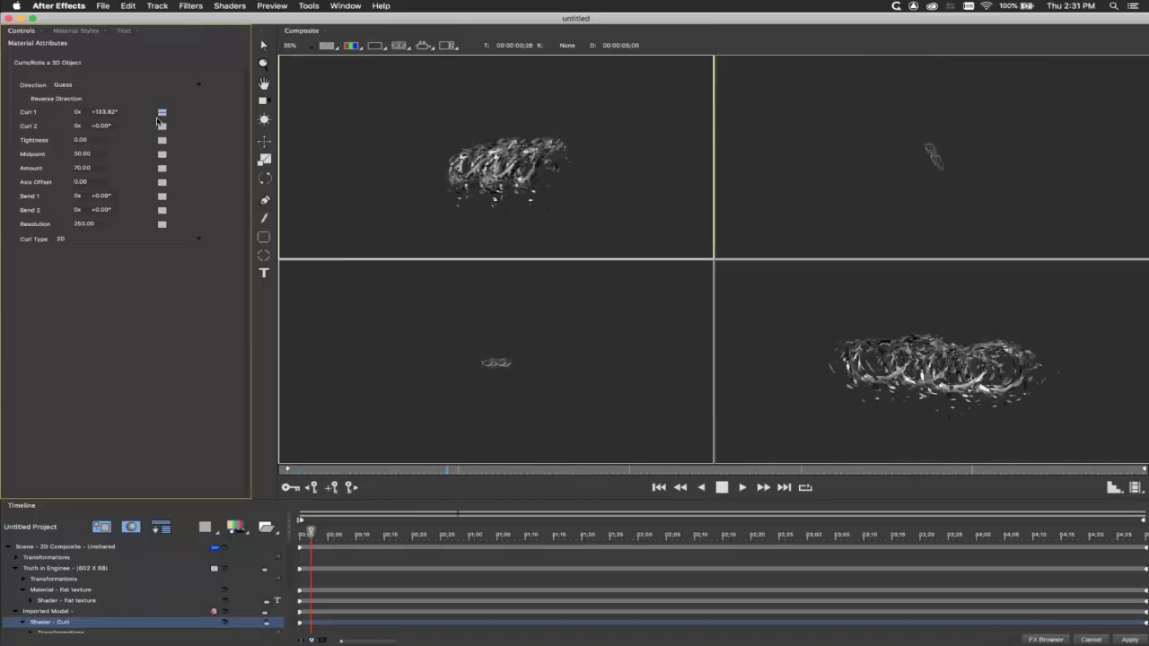
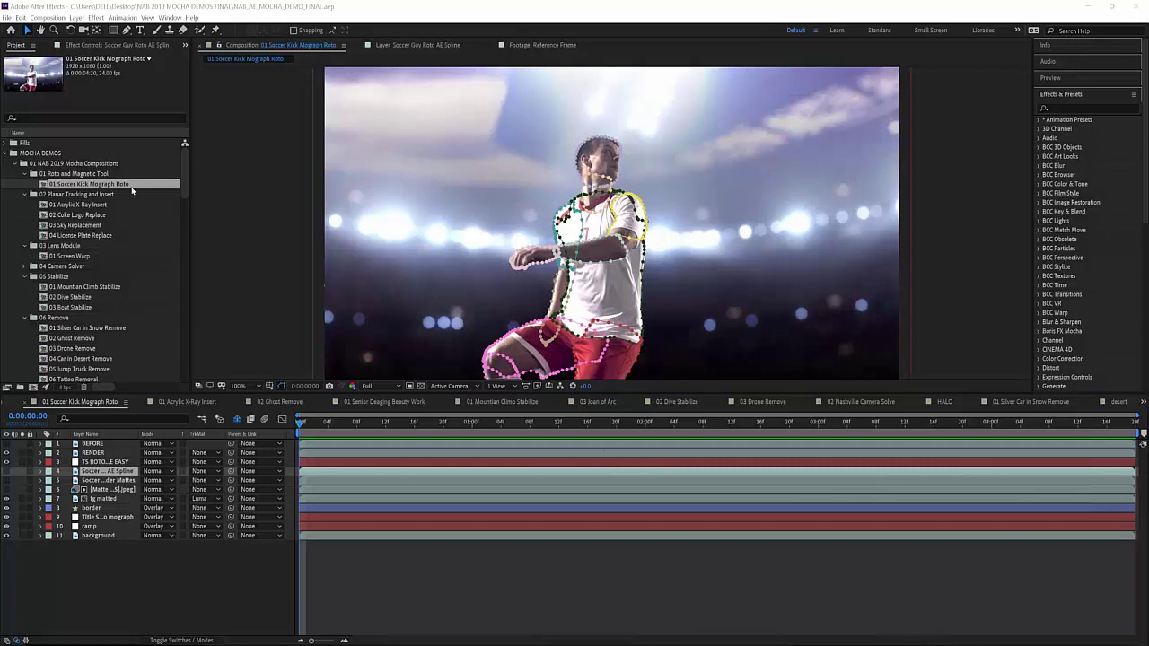
- Preview the 01 Soccer Kick Mograph Roto composition and view the Mocha Pro effect settings on the BEFORE layer
key("space")
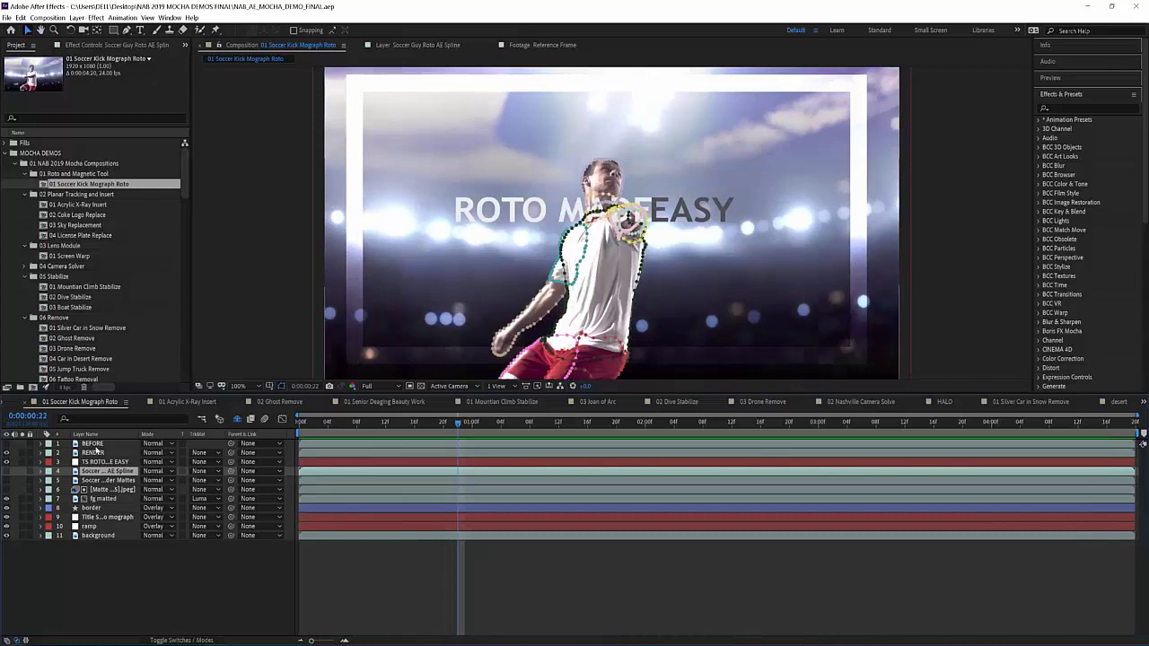
left_click(92, 443)
left_click(92, 452)
left_click(87, 44)
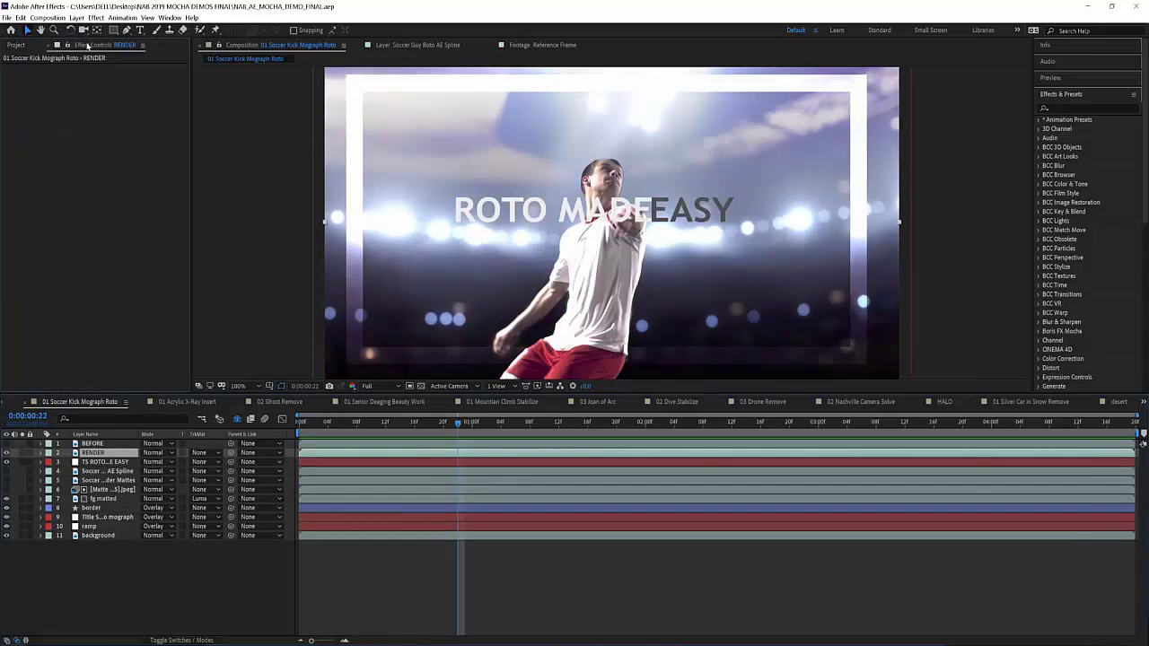
left_click(104, 443)
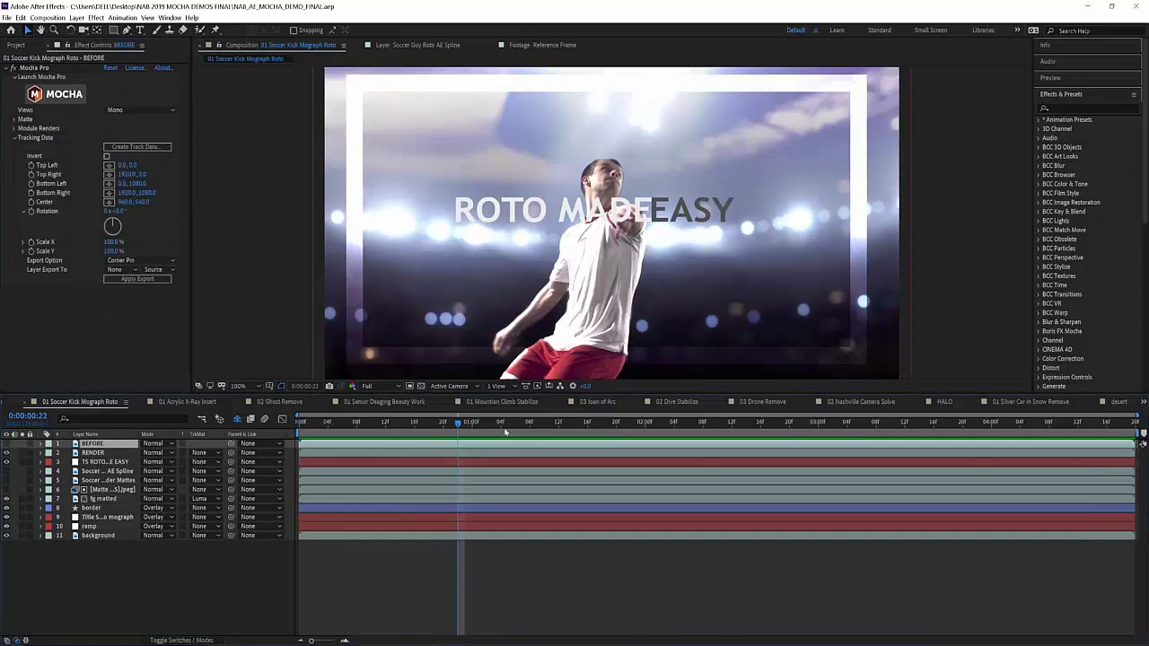
left_click(471, 422)
left_click_drag(565, 436, 731, 439)
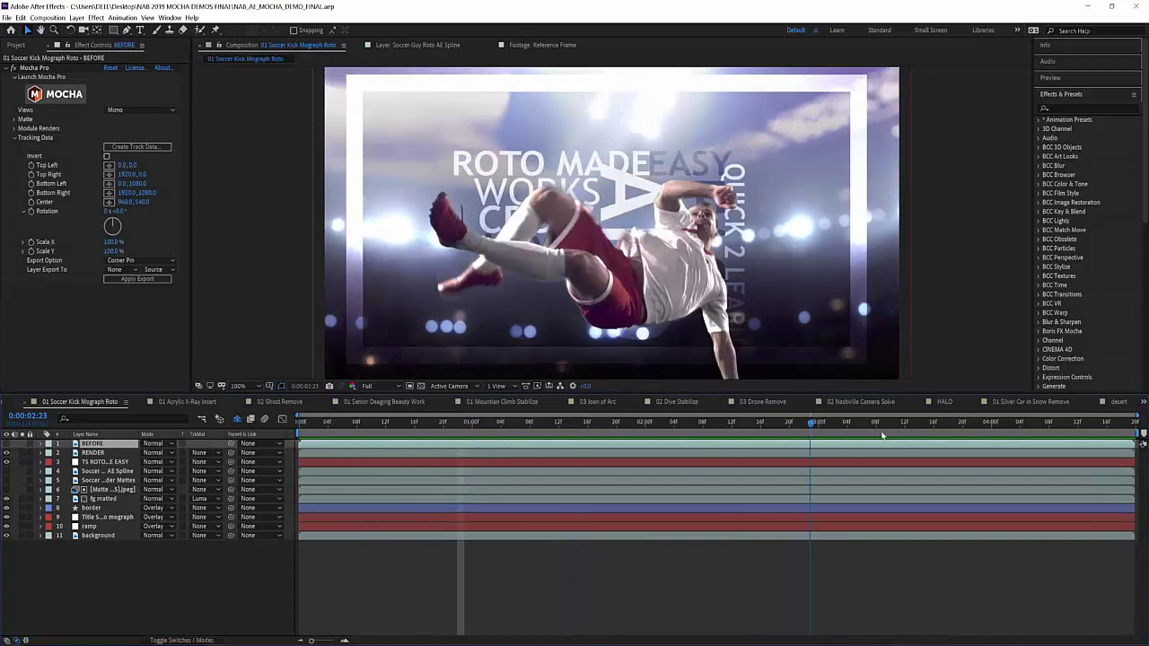
- Launch Mocha Pro from the BEFORE layer and select all the roto layers from calf to shirt
left_click(65, 94)
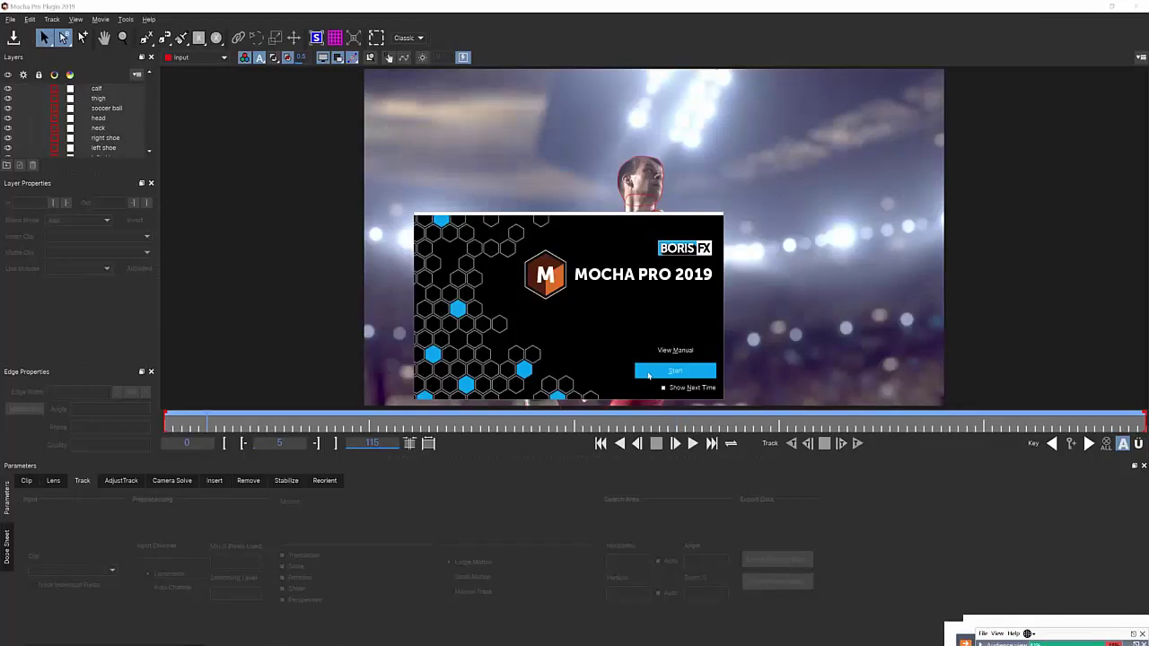
left_click(649, 374)
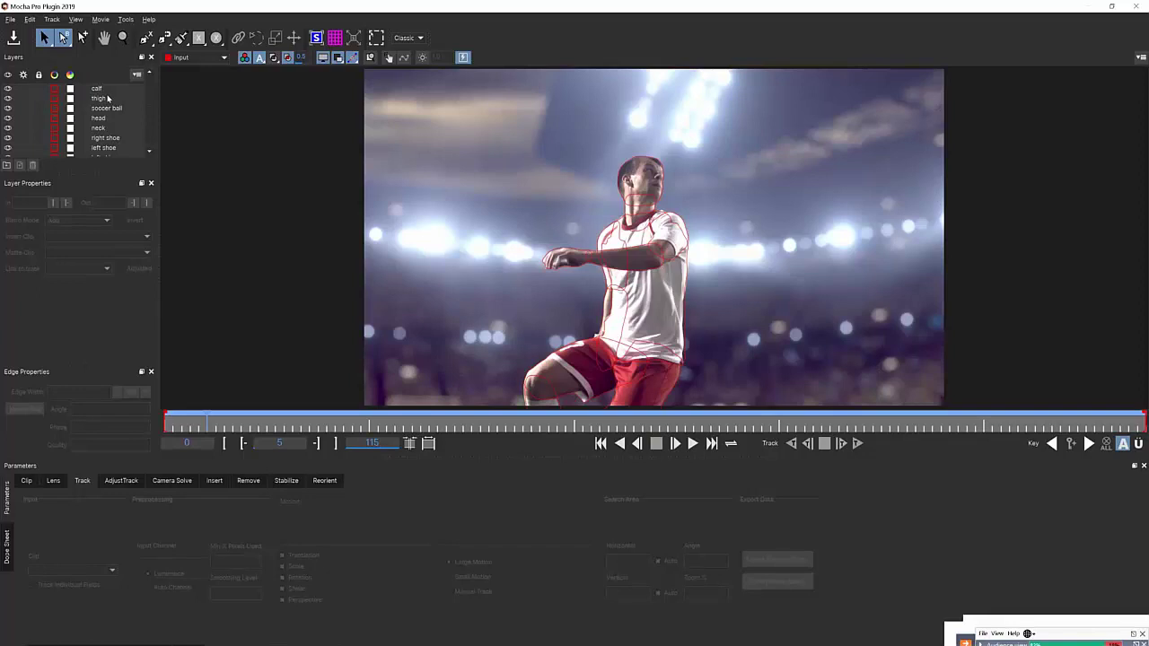
left_click(104, 92)
scroll(101, 141, "down", 3)
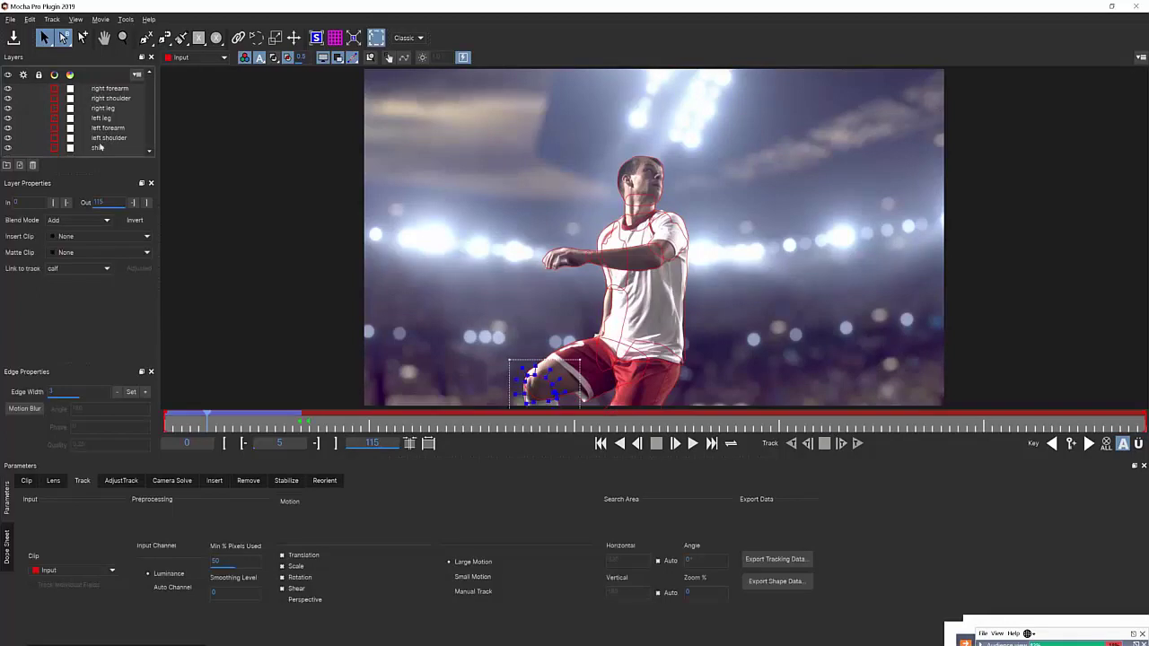
left_click(102, 149, "shift")
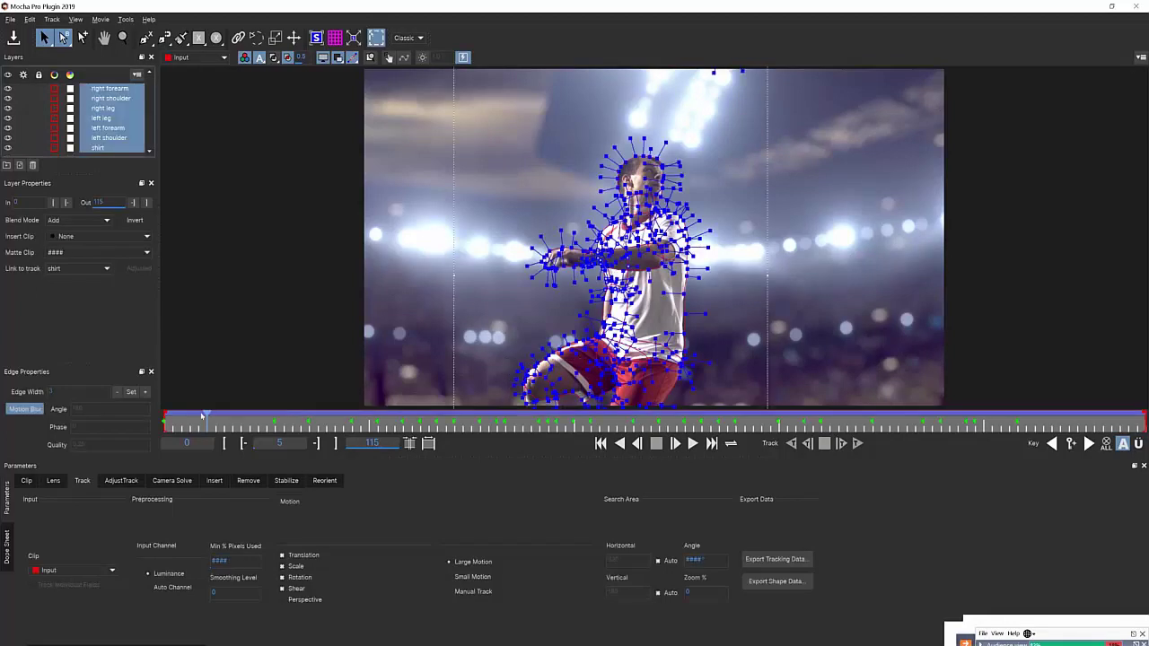
- Scrub through the opening frames to preview the animated roto shapes on the soccer player
left_click_drag(165, 422, 369, 420)
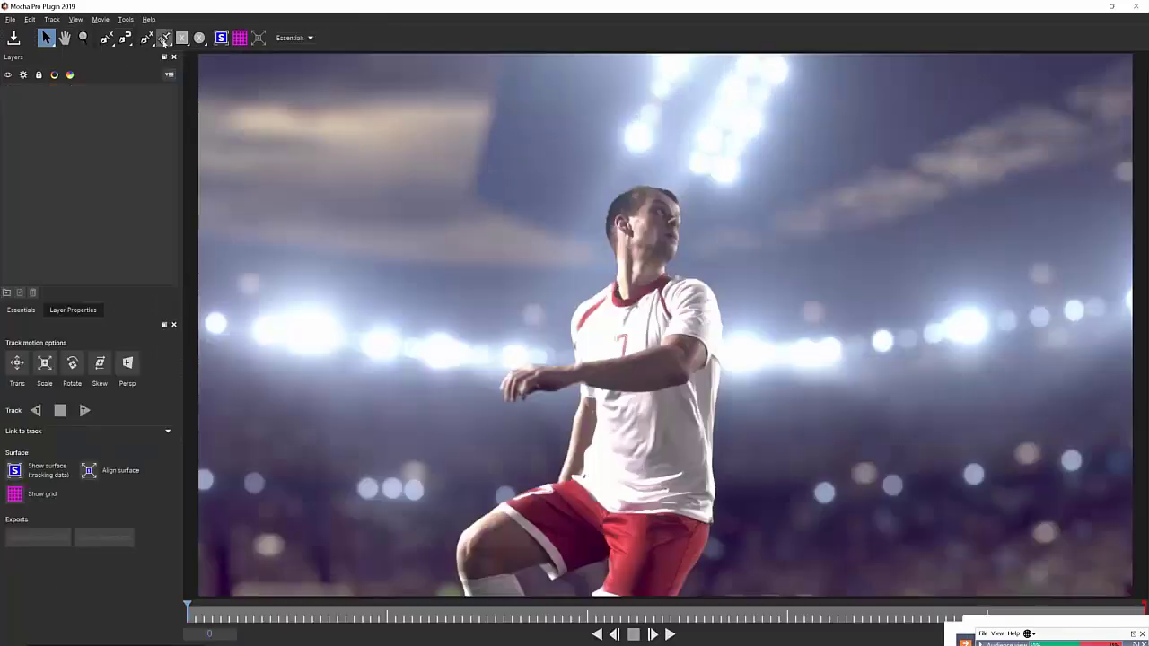
- Go to frame 85 and outline the extended lower leg from ankle to knee with a closed magnetic spline
left_click_drag(188, 607, 896, 603)
left_click(125, 39)
left_click(432, 326)
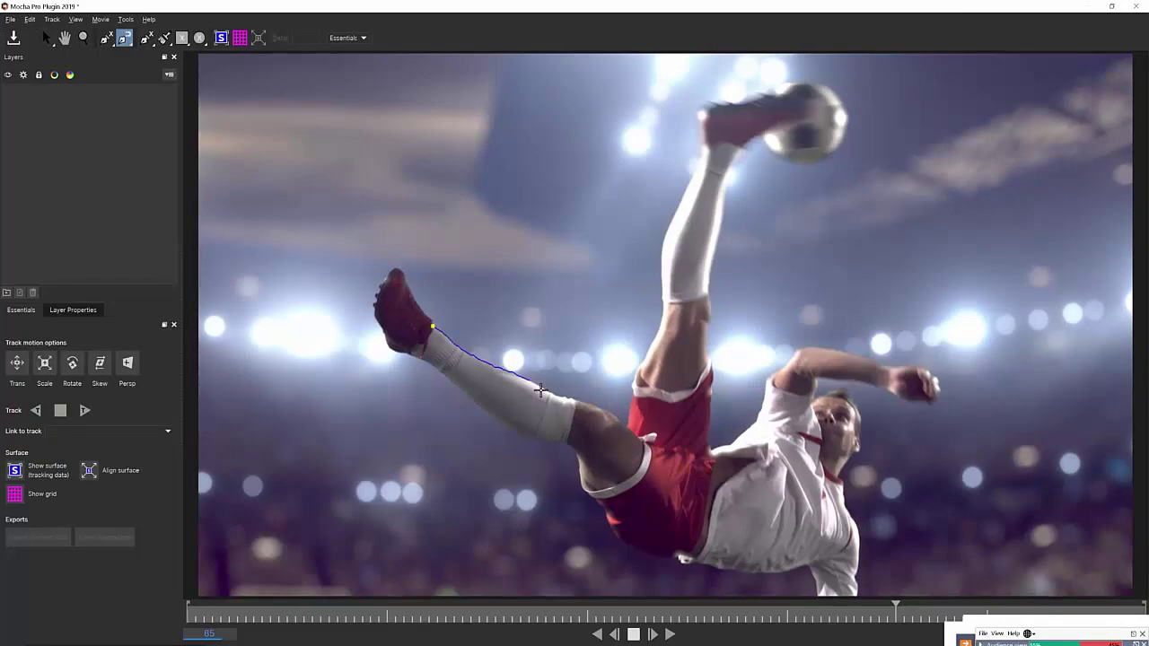
left_click(589, 406)
left_click(570, 446)
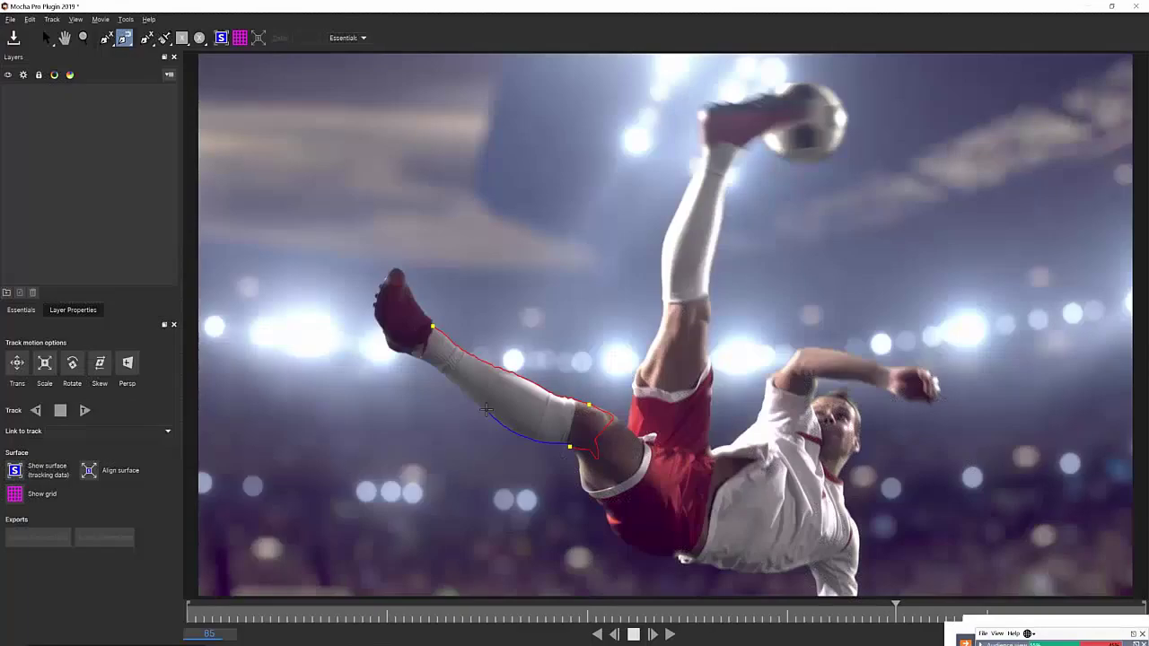
right_click(486, 410)
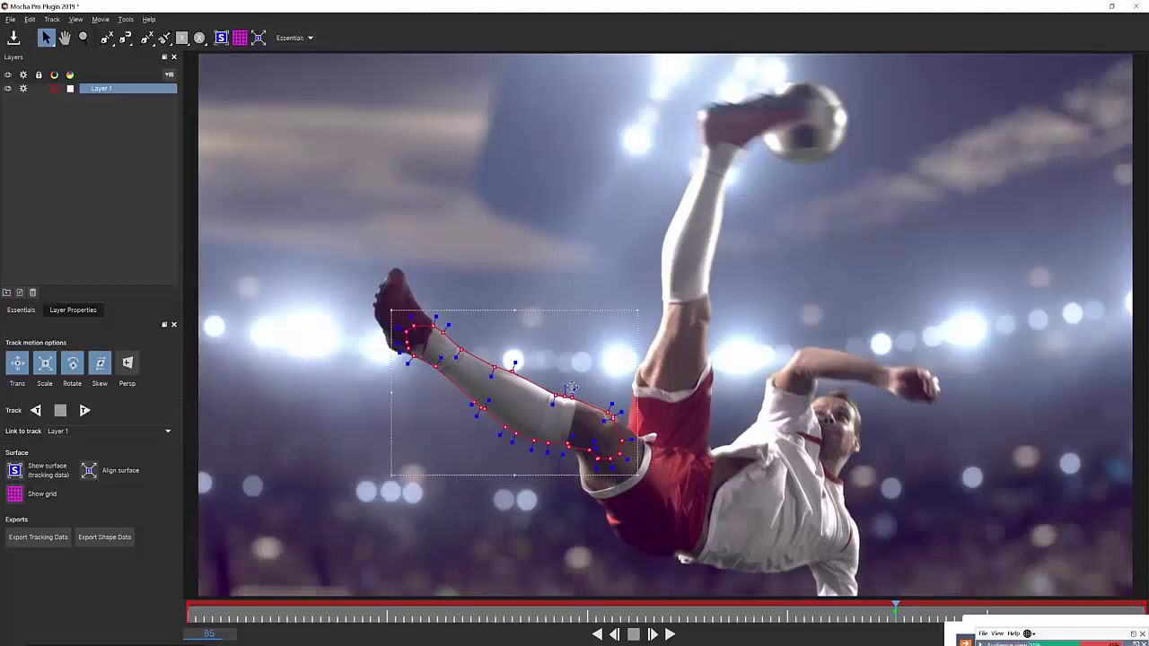
- Delete the extra spline point on the underside of the leg near the back of the knee
left_click(617, 482)
left_click(573, 448)
left_click(569, 446)
key("Delete")
- Track the leg shape backward from frame 85, and forward to frame 92
left_click(40, 412)
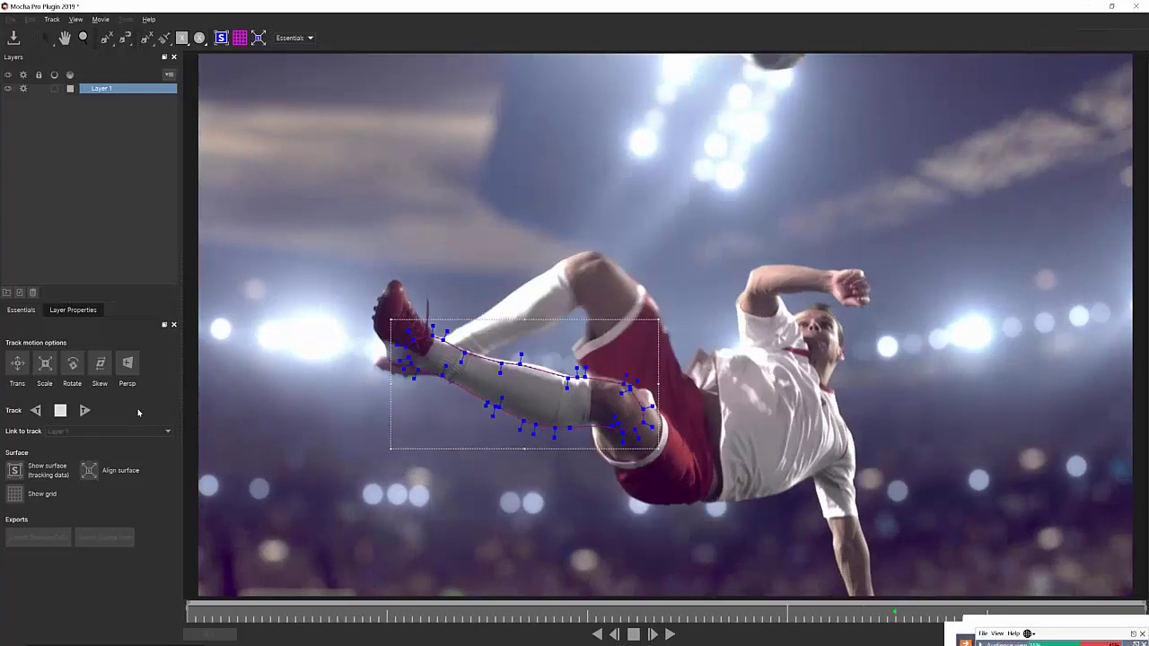
left_click(61, 411)
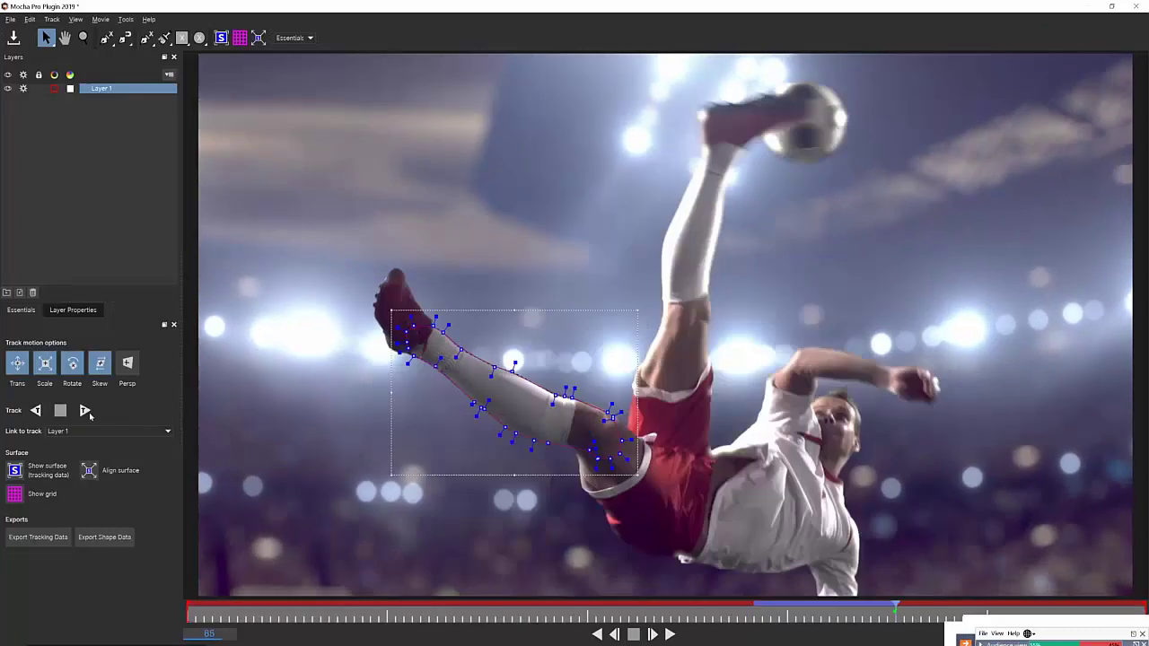
left_click(86, 411)
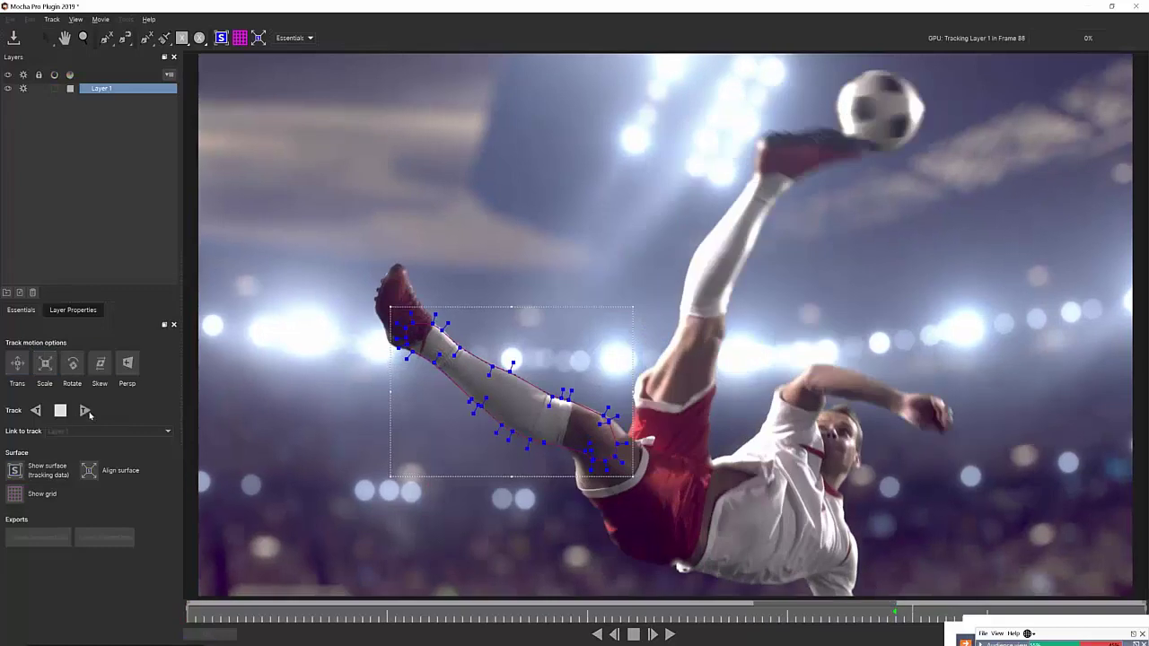
left_click(60, 412)
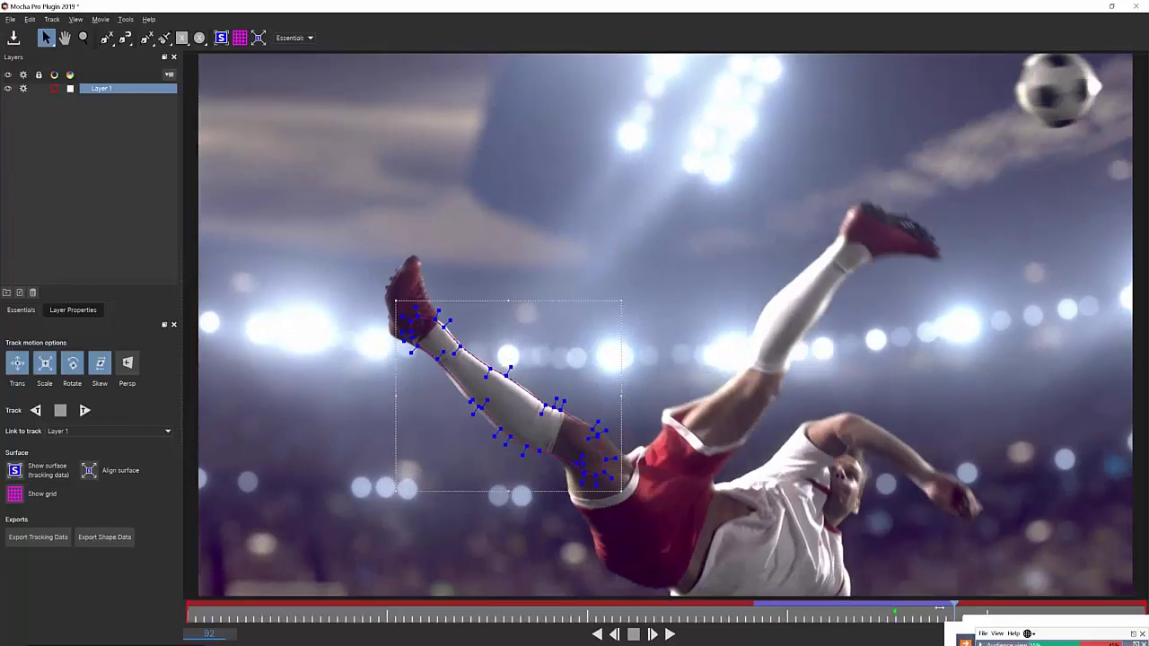
- Refine the tracked leg spline at frames 72 and 91, and scrub through the tracked range to check it
left_click_drag(940, 610, 909, 611)
left_click_drag(826, 613, 788, 613)
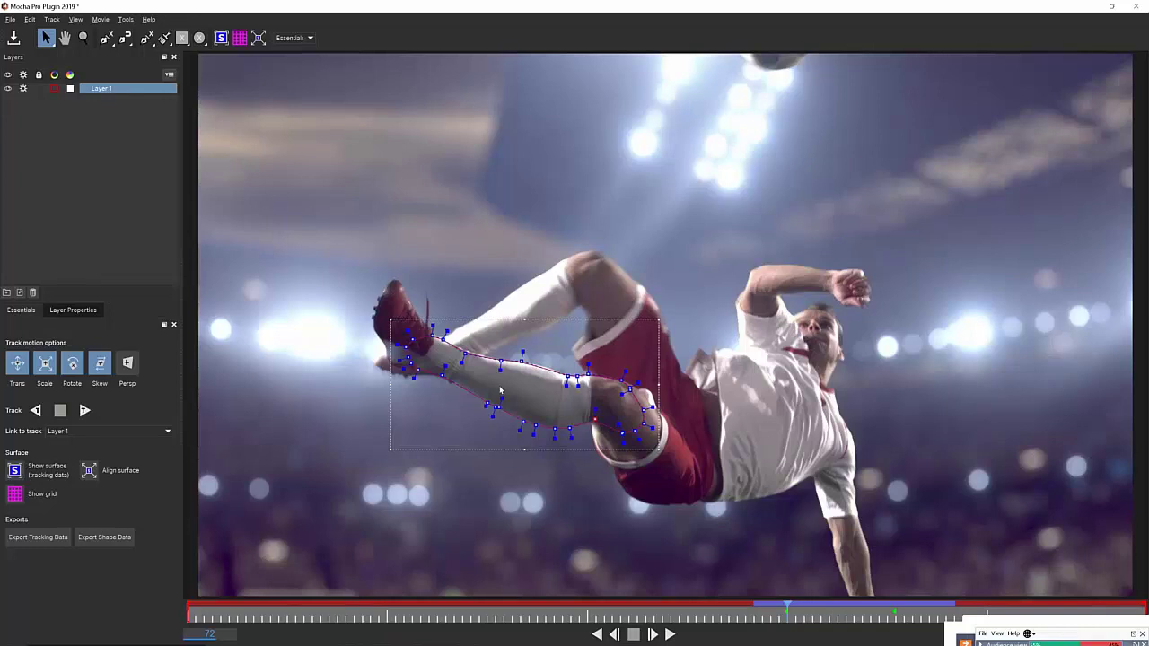
left_click_drag(783, 611, 946, 610)
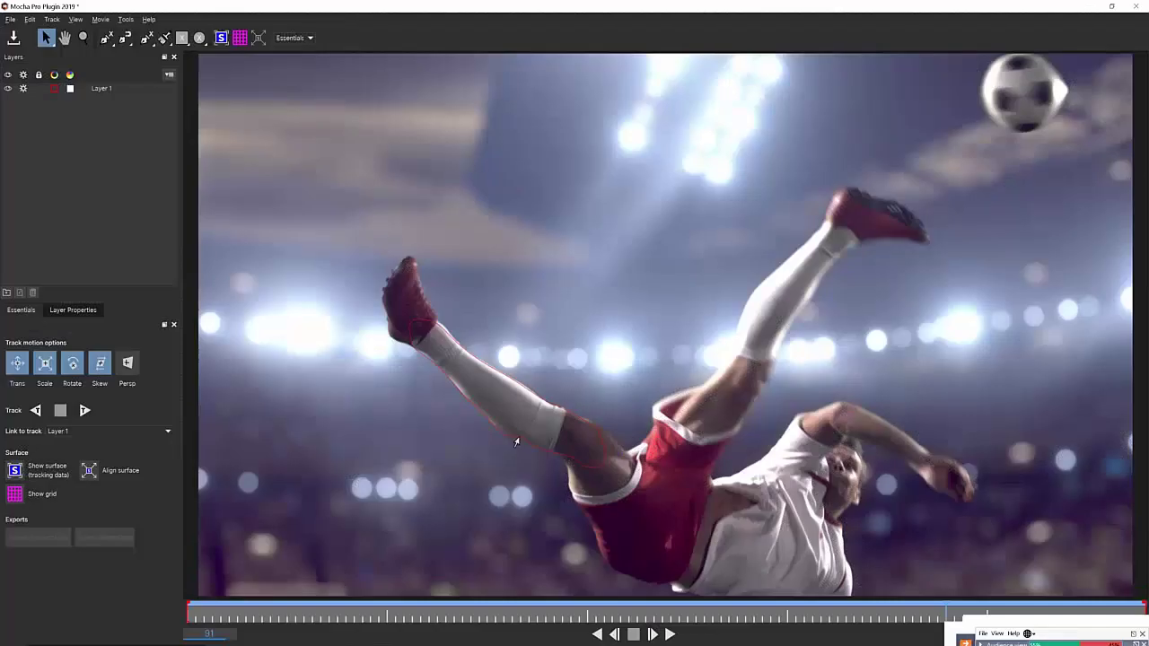
left_click(518, 440)
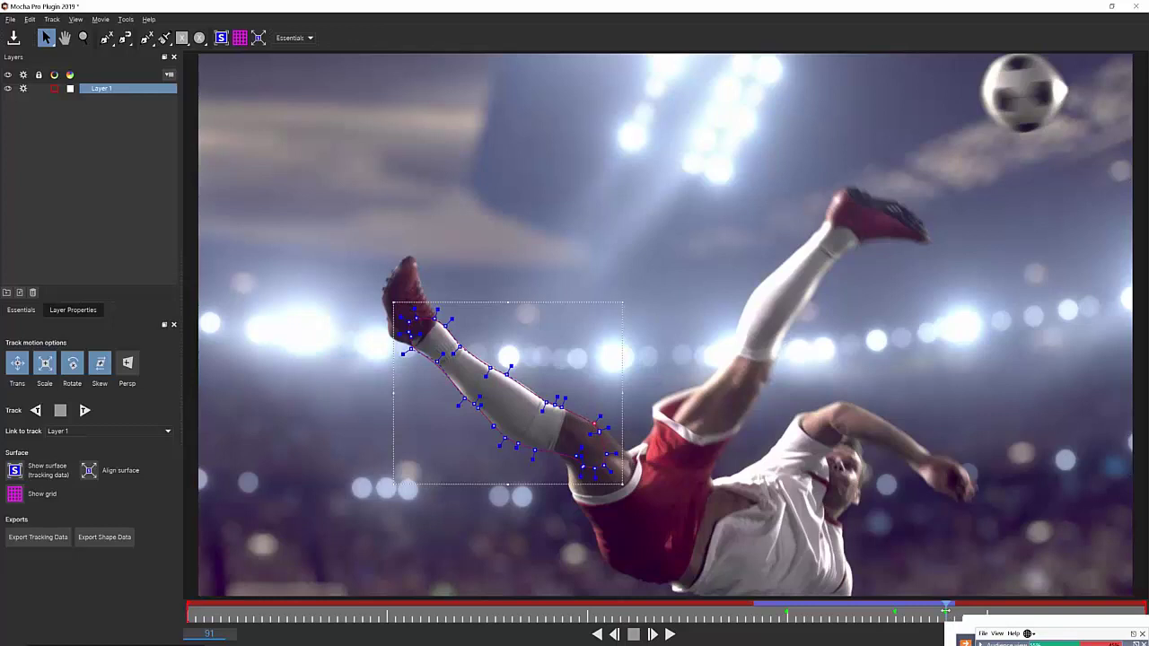
left_click_drag(916, 609, 804, 603)
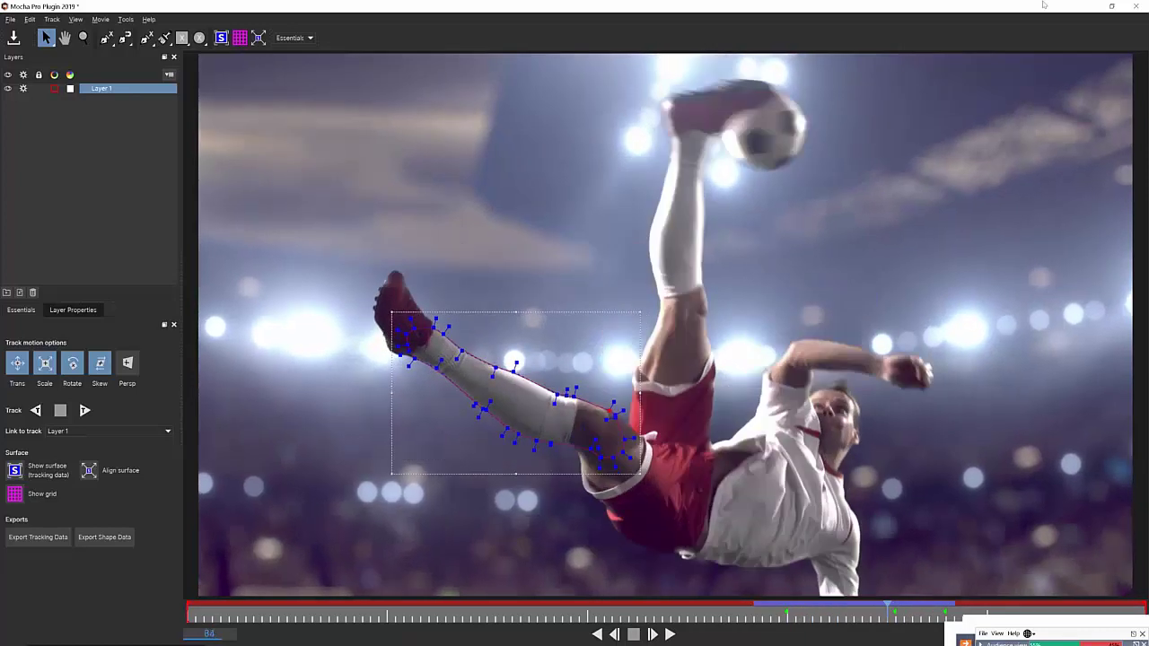
- Close Mocha Pro without saving the roto changes
left_click(1134, 6)
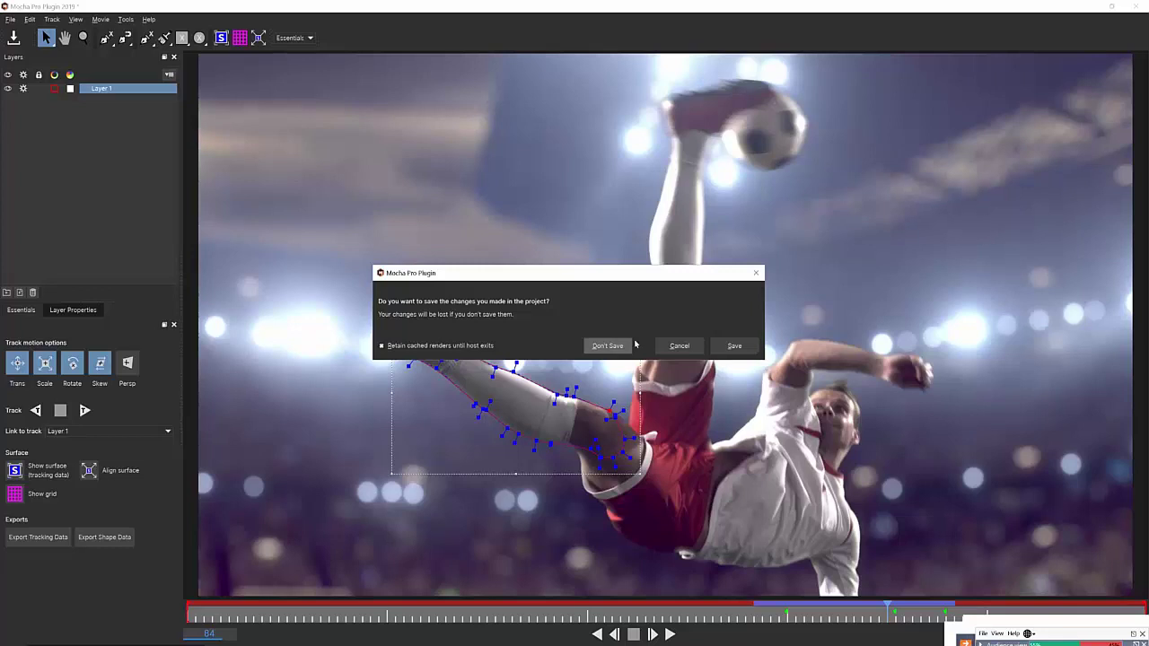
left_click(676, 346)
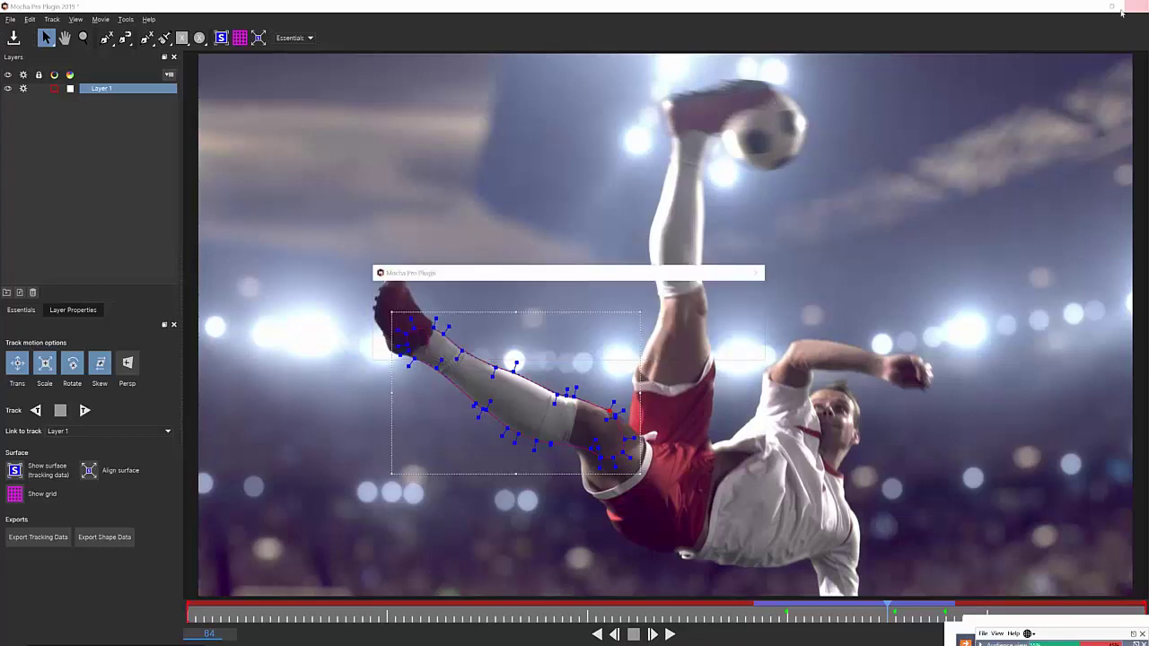
left_click(617, 345)
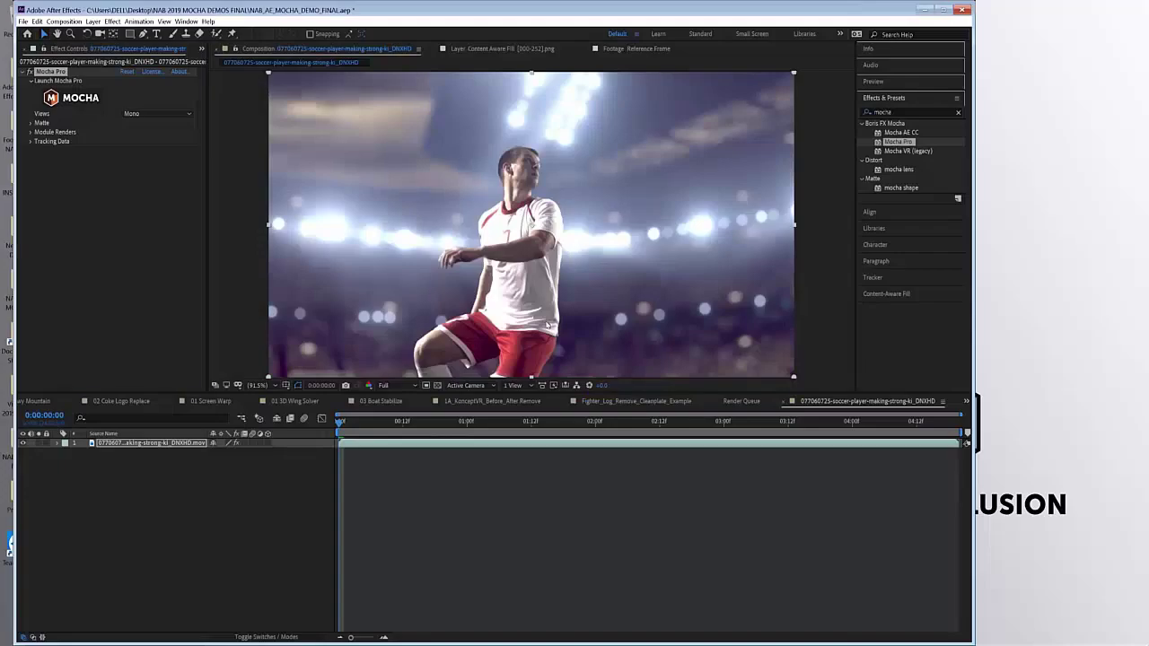
- Maximize the After Effects window and relaunch Mocha Pro from the soccer player layer in the Essentials workspace
left_click(941, 10)
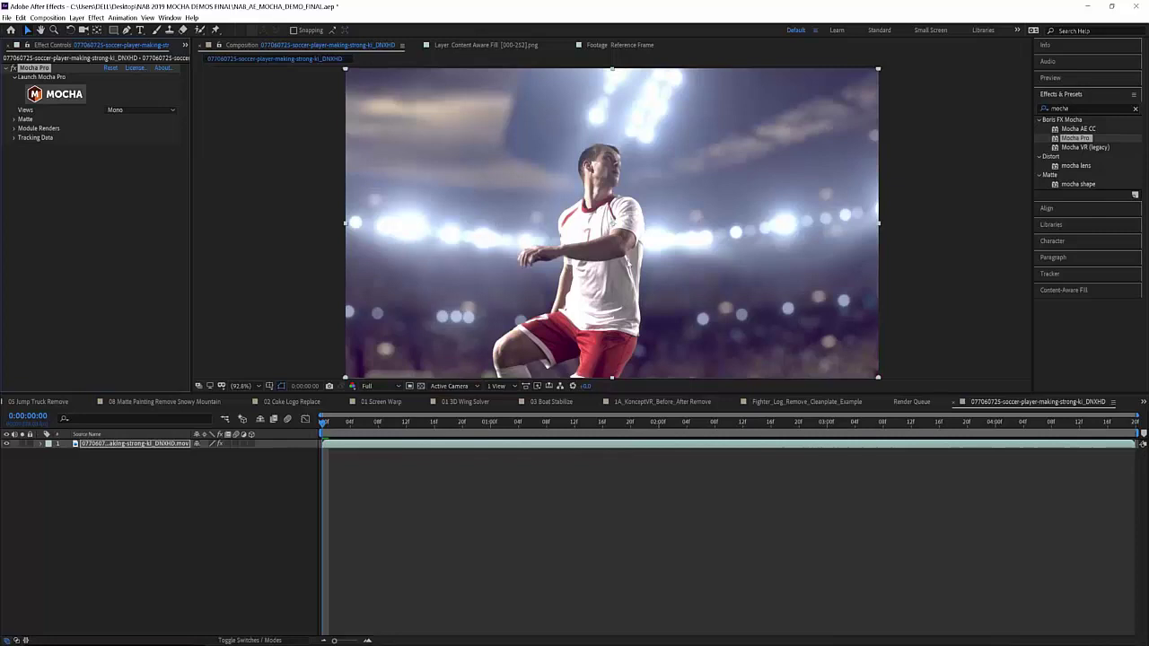
left_click(99, 94)
left_click(294, 38)
left_click(293, 48)
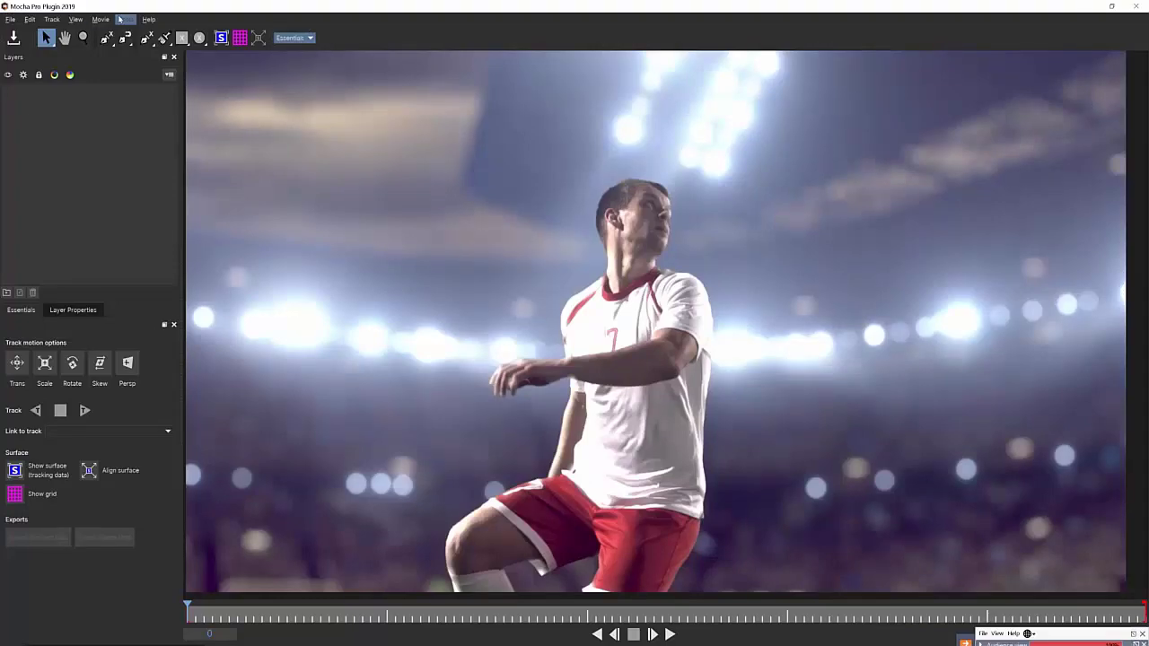
- Show the Advanced tools in the Essentials workspace and save the current layout
left_click(125, 18)
left_click(125, 19)
left_click(76, 19)
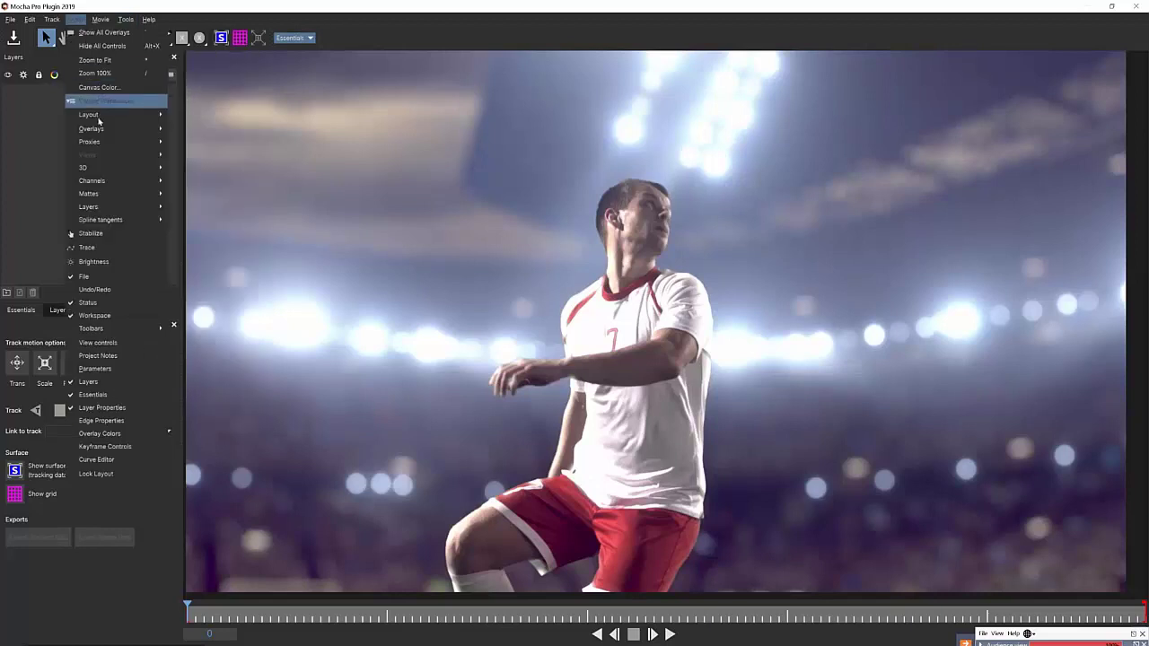
mouse_move(112, 334)
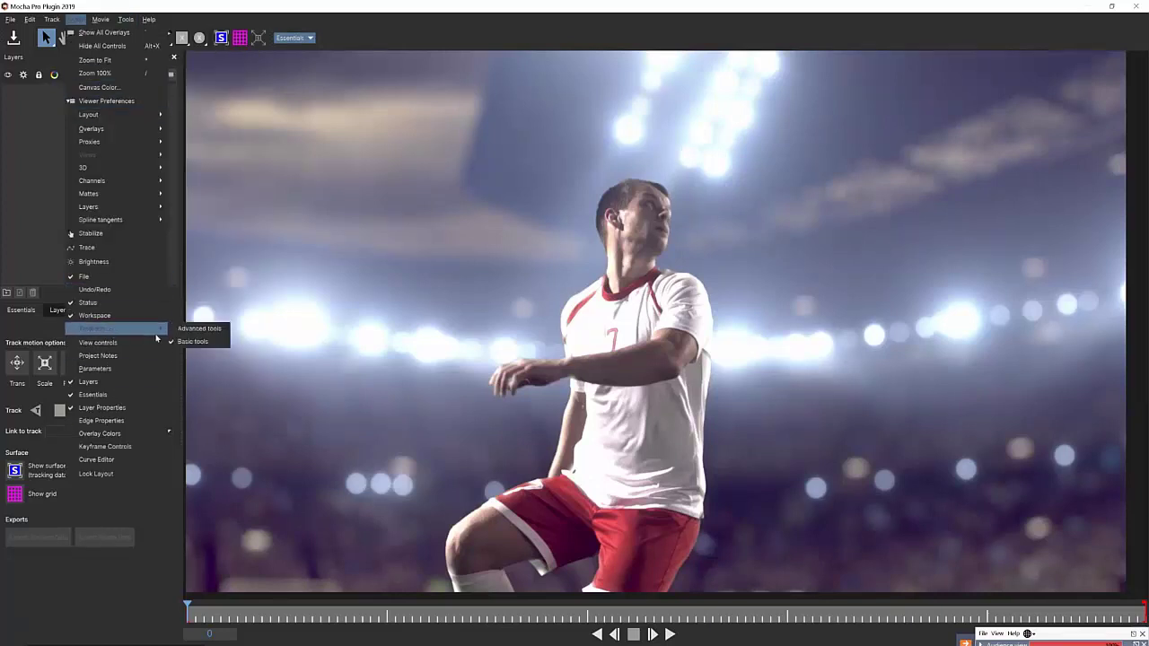
left_click(190, 336)
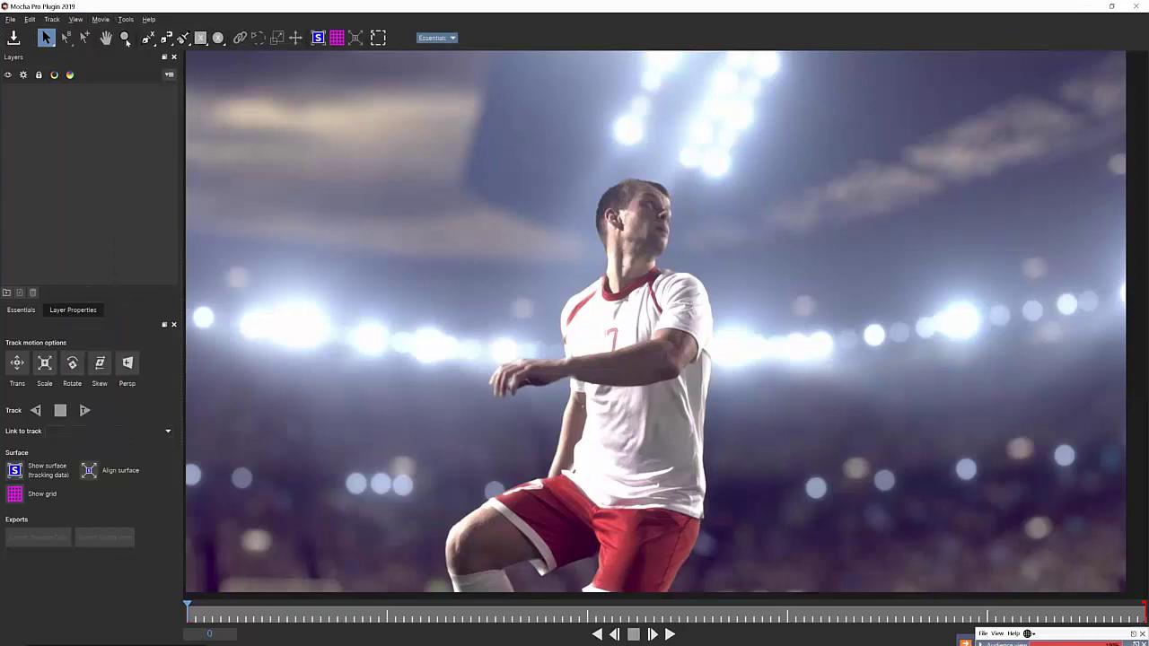
left_click(85, 19)
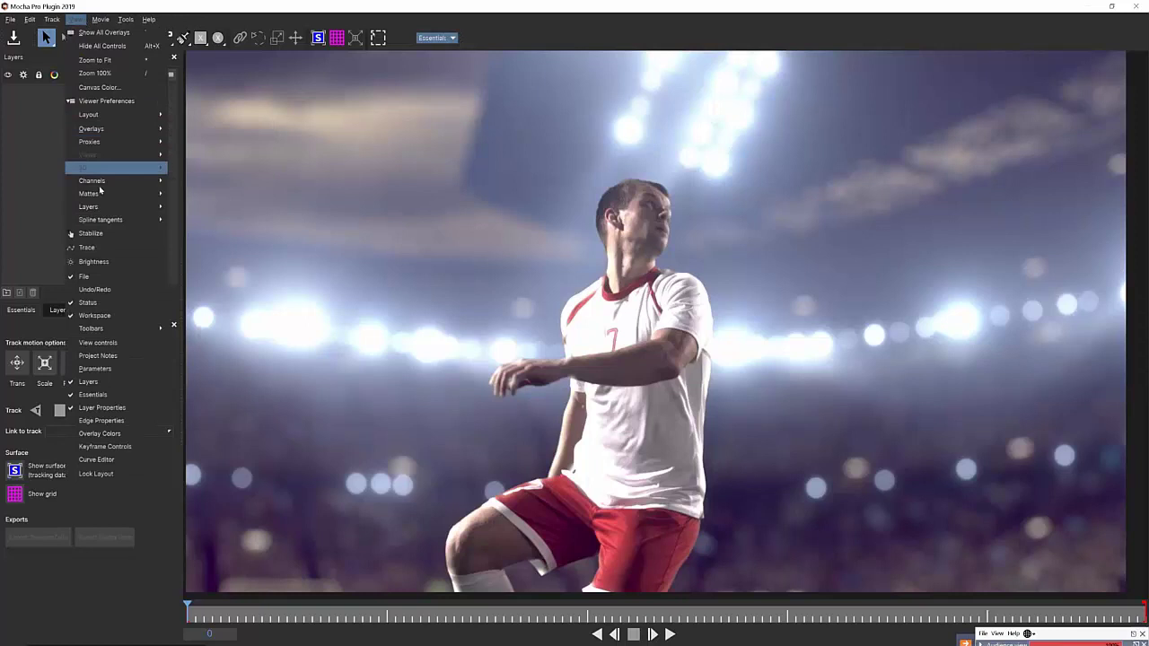
mouse_move(97, 115)
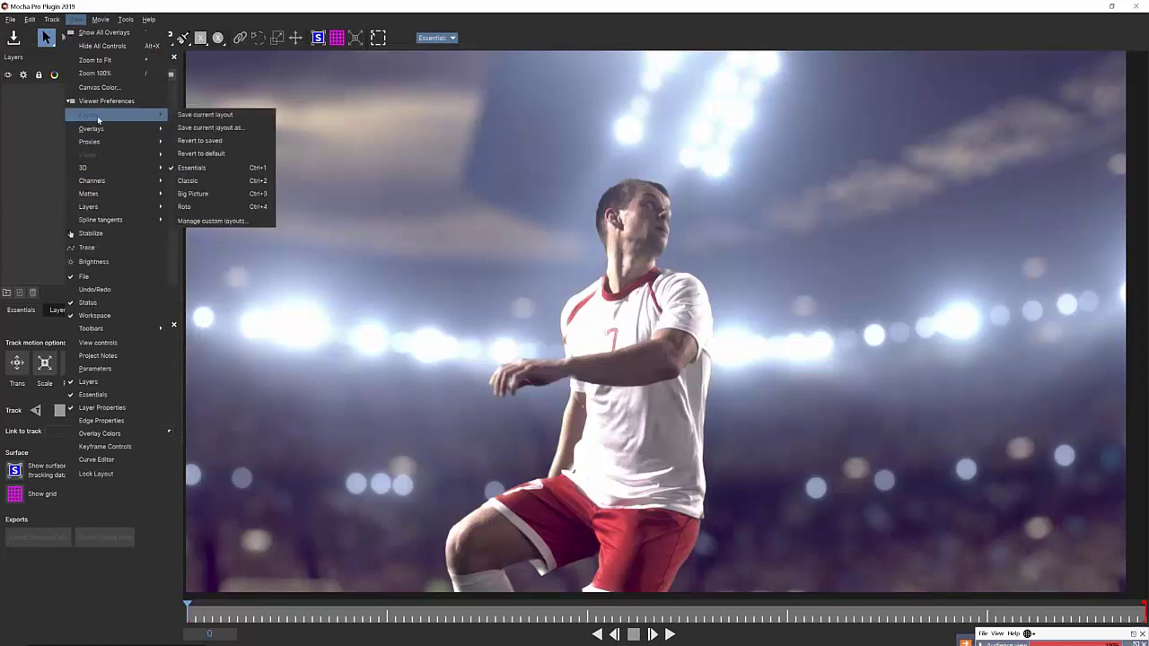
left_click(206, 118)
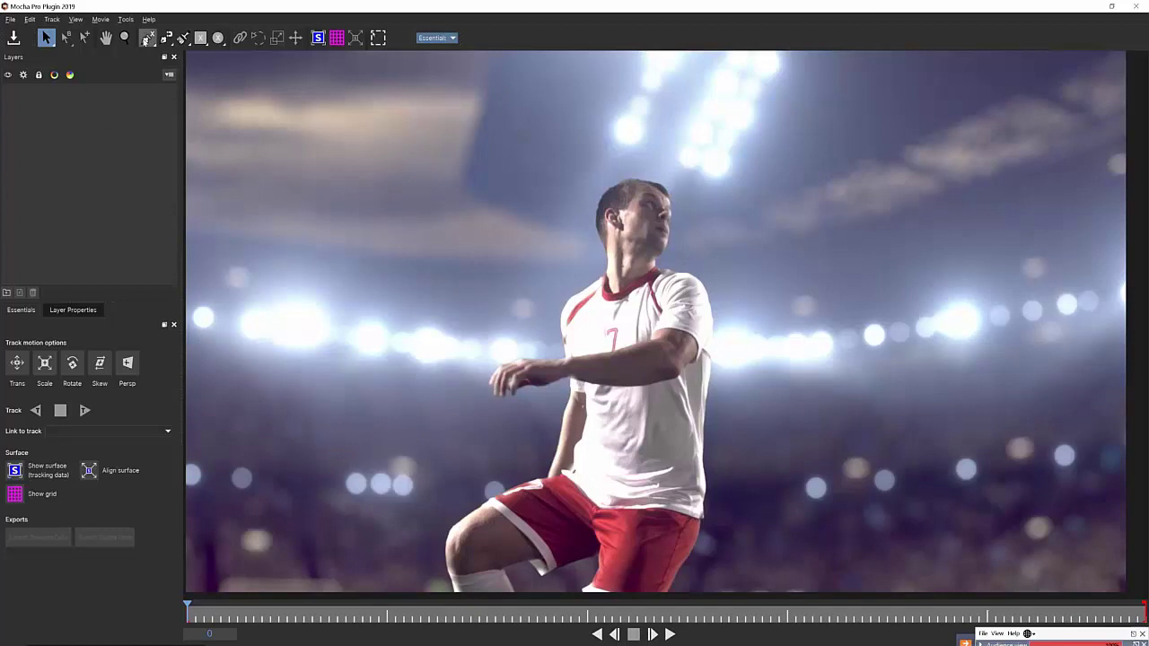
- Draw an elliptical spline over the player's head and display its matte in the Classic workspace
left_click(217, 37)
left_click_drag(597, 179, 688, 262)
left_click(437, 39)
left_click(429, 57)
left_click(199, 57)
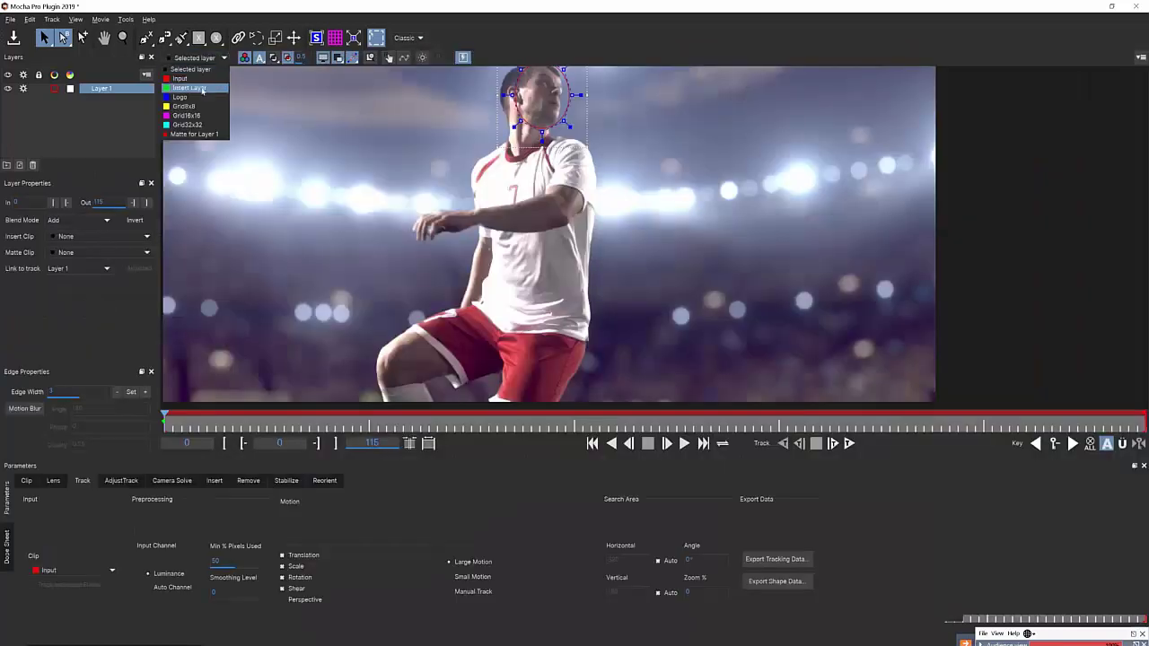
left_click(196, 133)
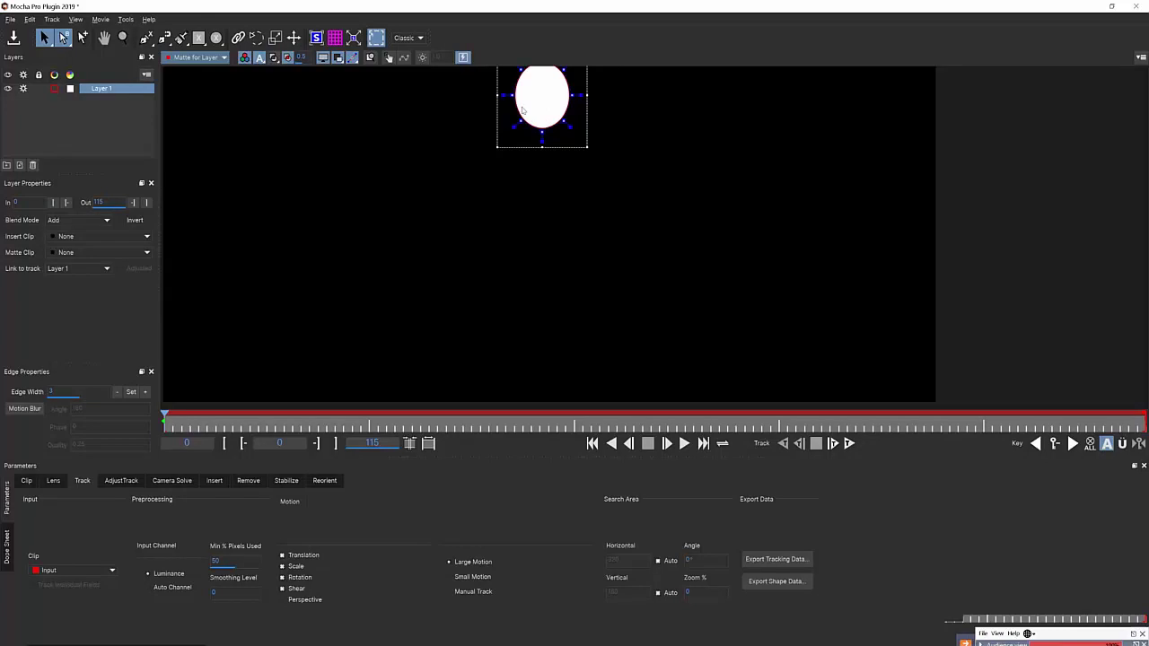
- Close Mocha Pro and discard the head shape changes
left_click(1138, 6)
left_click(612, 347)
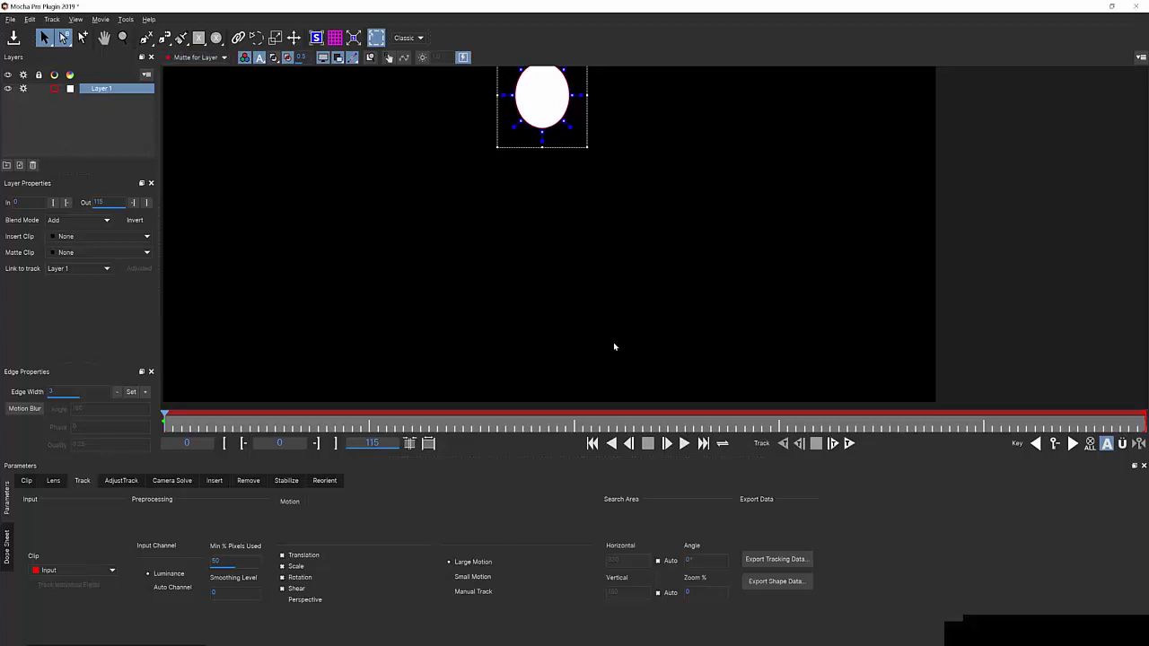
left_click(186, 49)
left_click(206, 58)
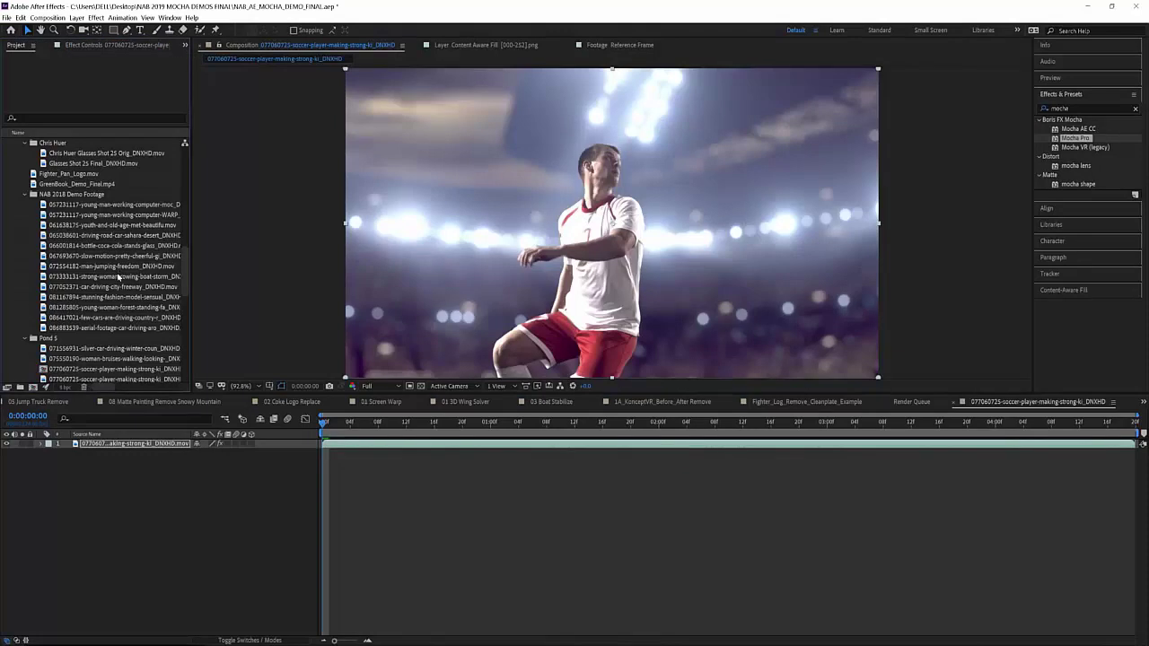
- Open the 01 Acrylic X-Ray Insert composition from the 02 Planar Tracking and Insert folder of the project
left_click(98, 45)
left_click(15, 45)
scroll(101, 244, "up", 10)
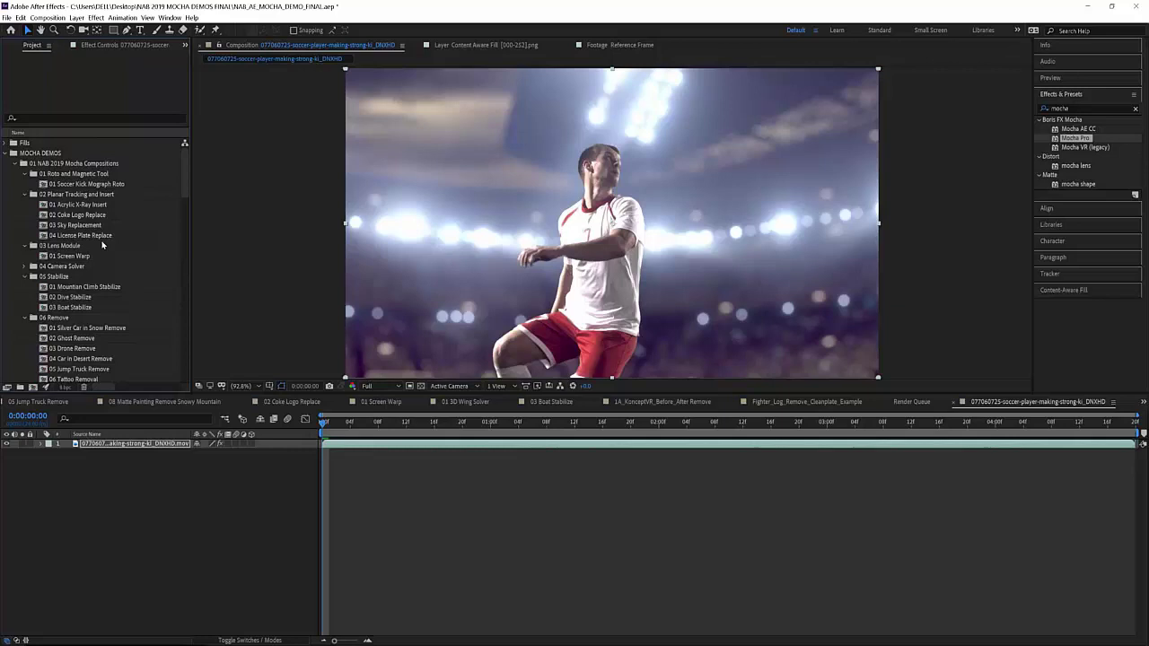
scroll(102, 244, "down", 4)
scroll(106, 236, "up", 4)
left_click(64, 206)
double_click(65, 207)
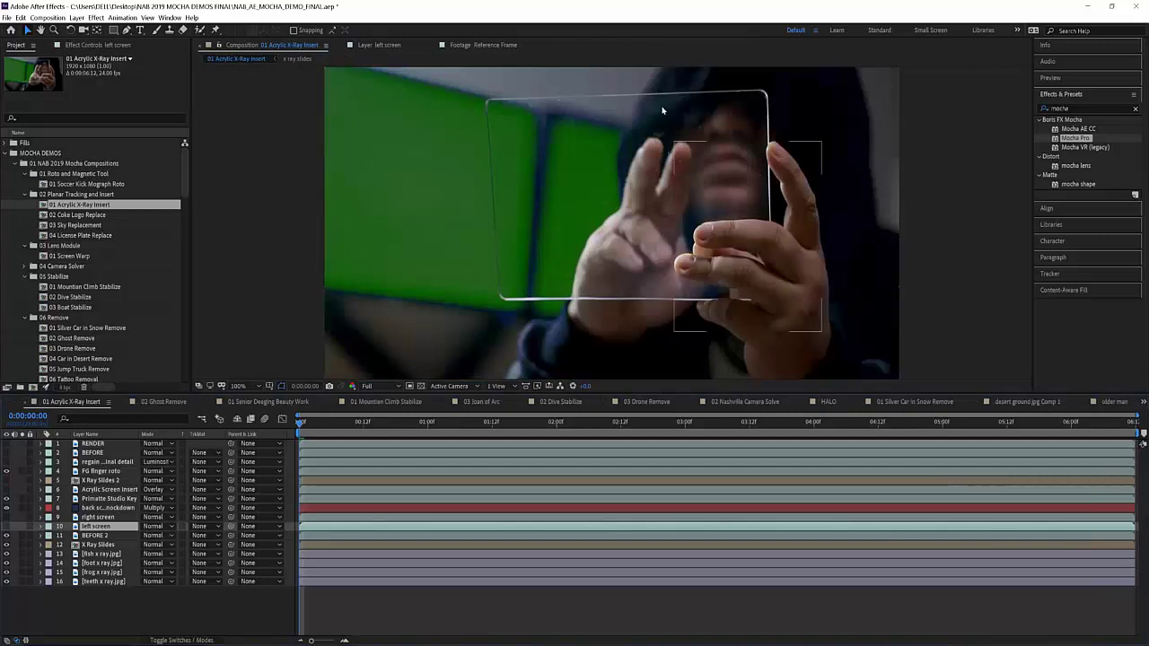
- Preview the X Ray Slides 2 layer over the footage, and hide both it and the FG finger roto layer
left_click(6, 481)
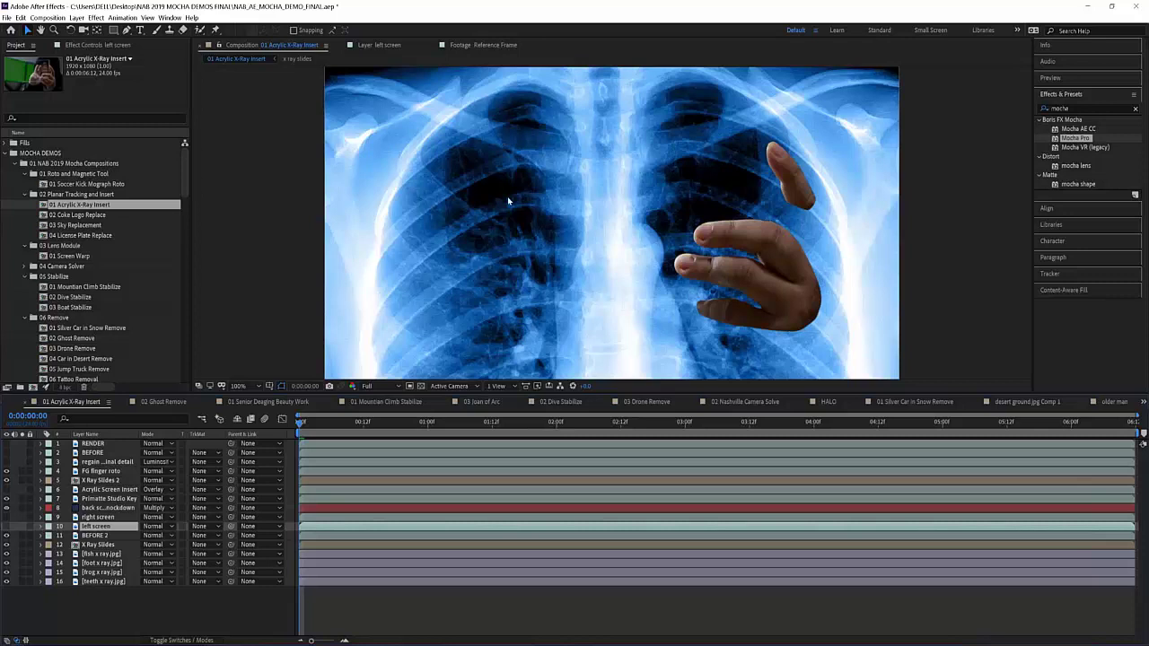
left_click(6, 471)
left_click(103, 481)
left_click_drag(302, 424, 270, 435)
left_click(6, 480)
- Create track data in the Mocha Pro effect on the Acrylic Screen Insert layer
left_click(110, 489)
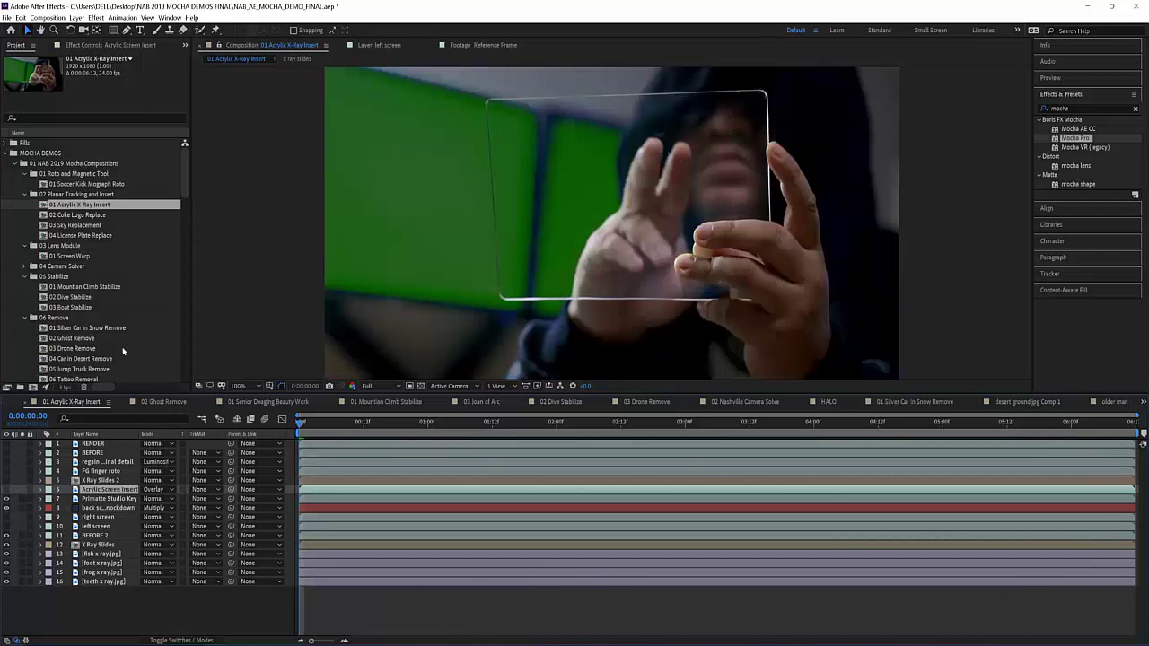
left_click(132, 45)
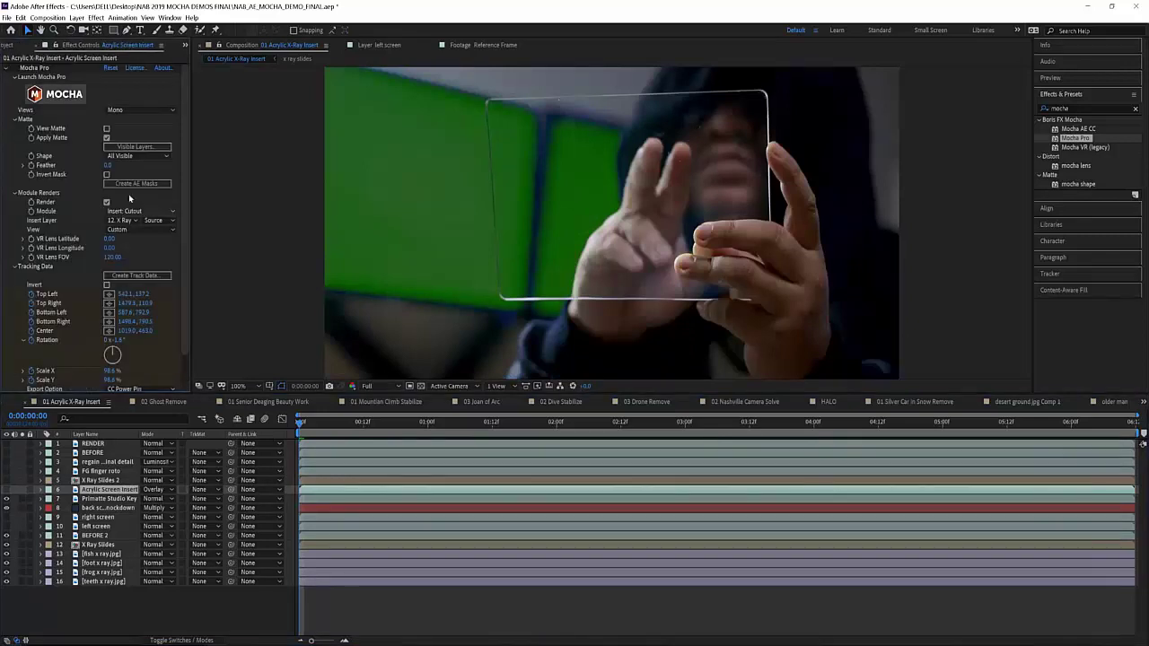
scroll(186, 171, "down", 2)
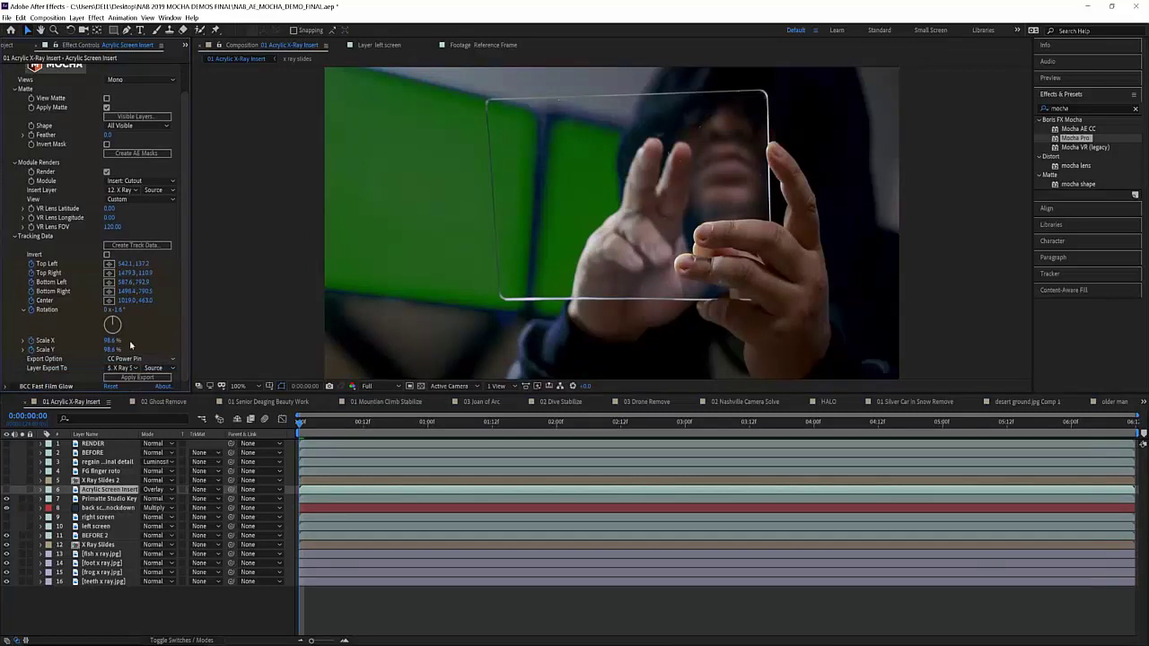
left_click(127, 245)
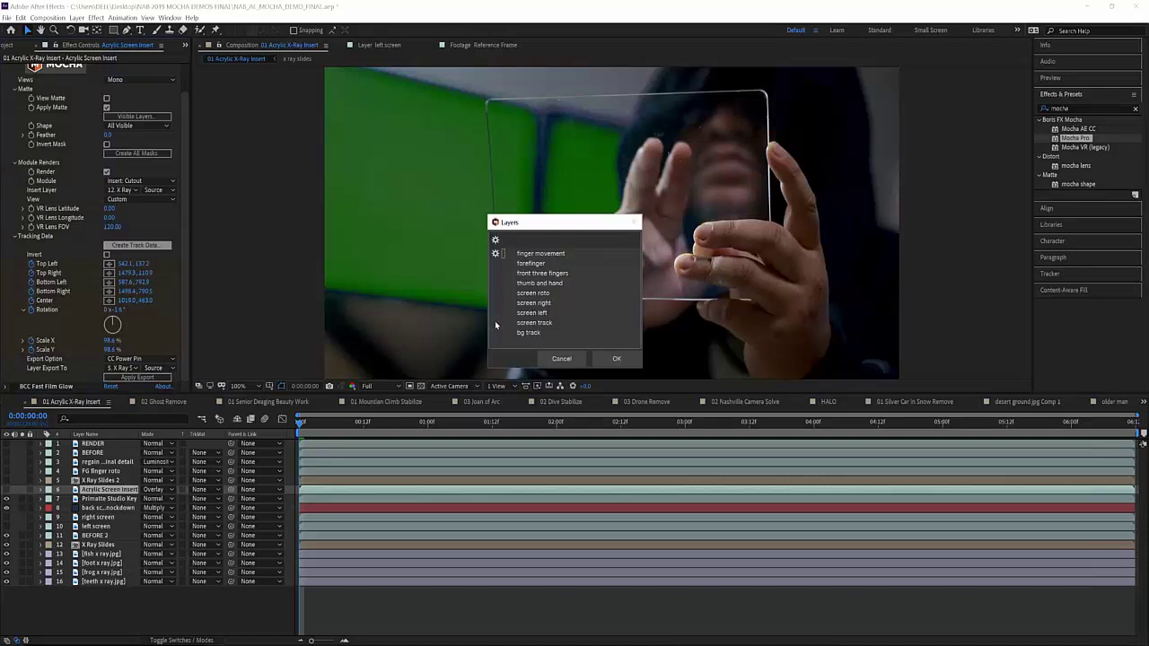
left_click(616, 358)
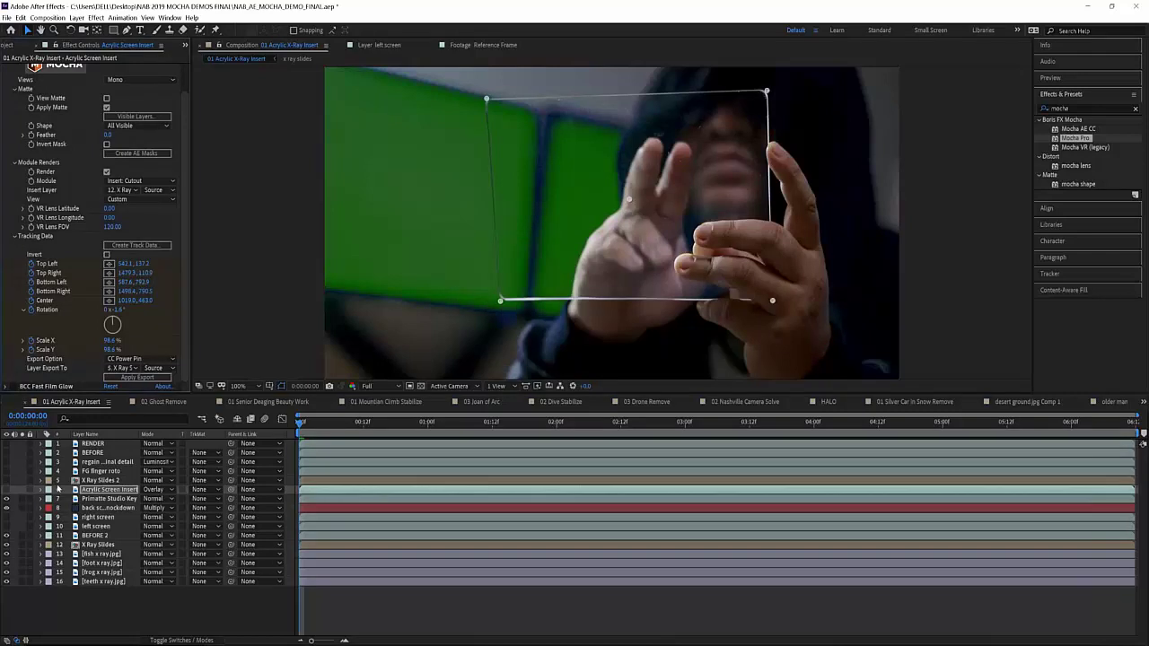
- Show the X Ray Slides 2 layer, apply the CC Power Pin tracking export to it, and check the insert on other frames
left_click(7, 481)
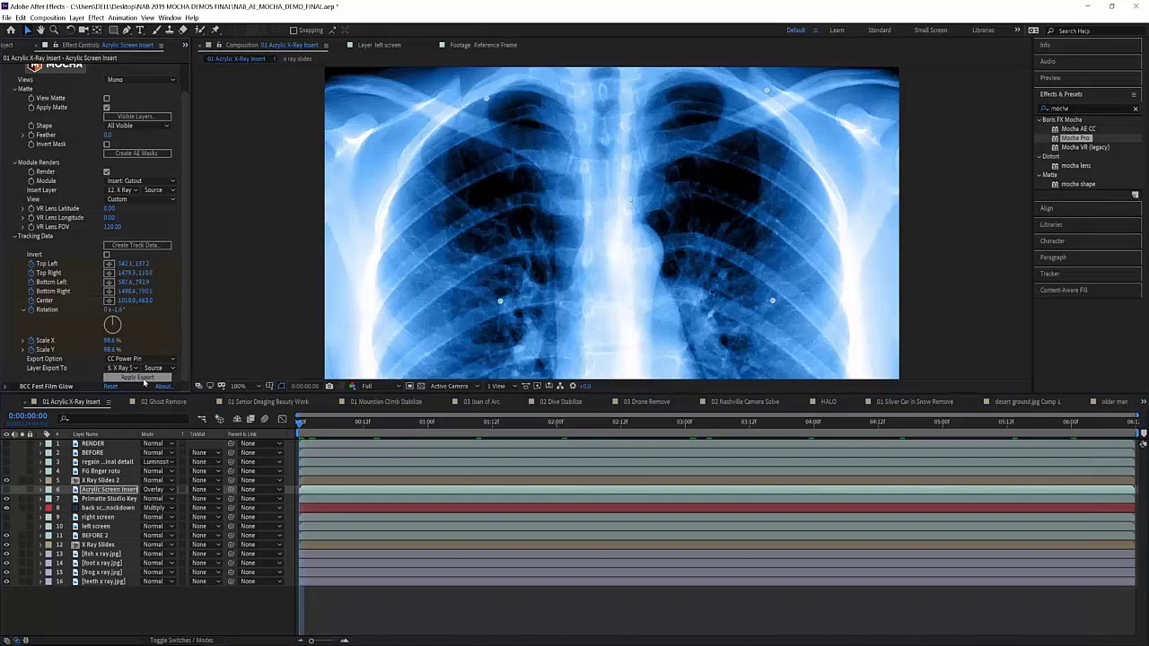
left_click(144, 382)
left_click(144, 382)
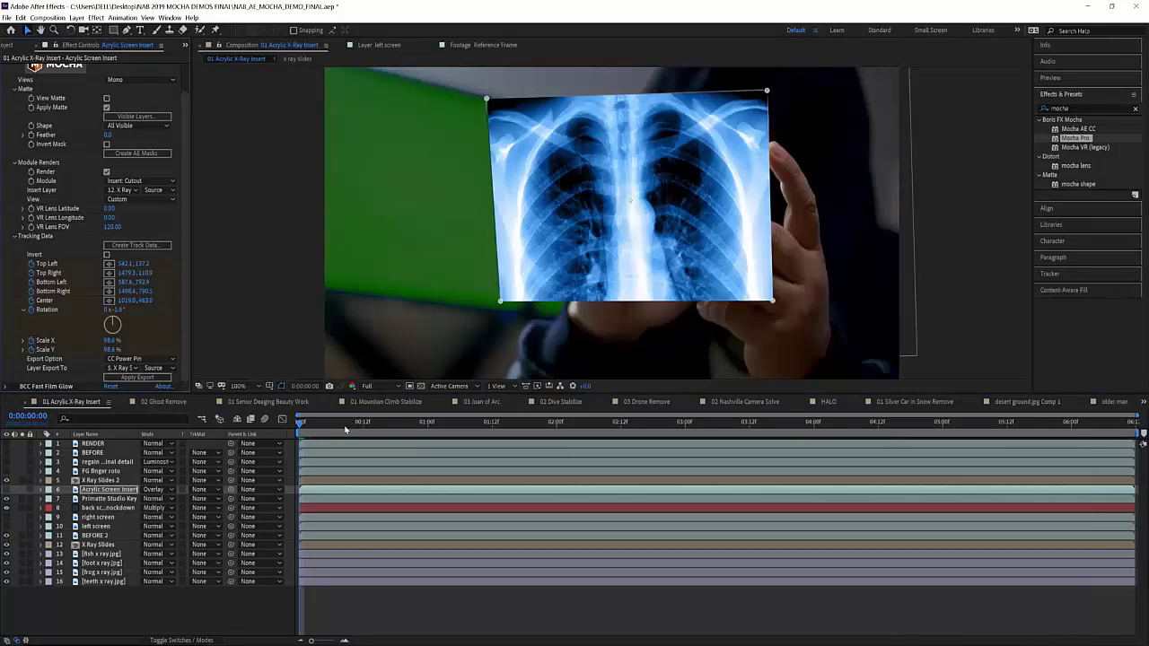
left_click(584, 429)
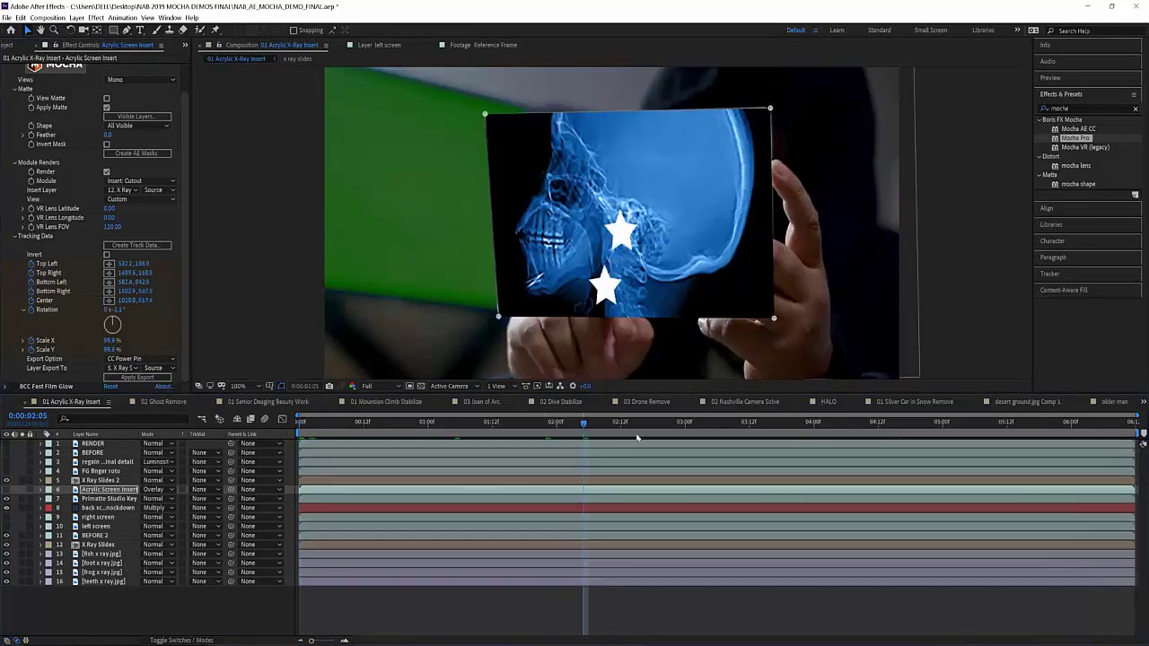
left_click(711, 429)
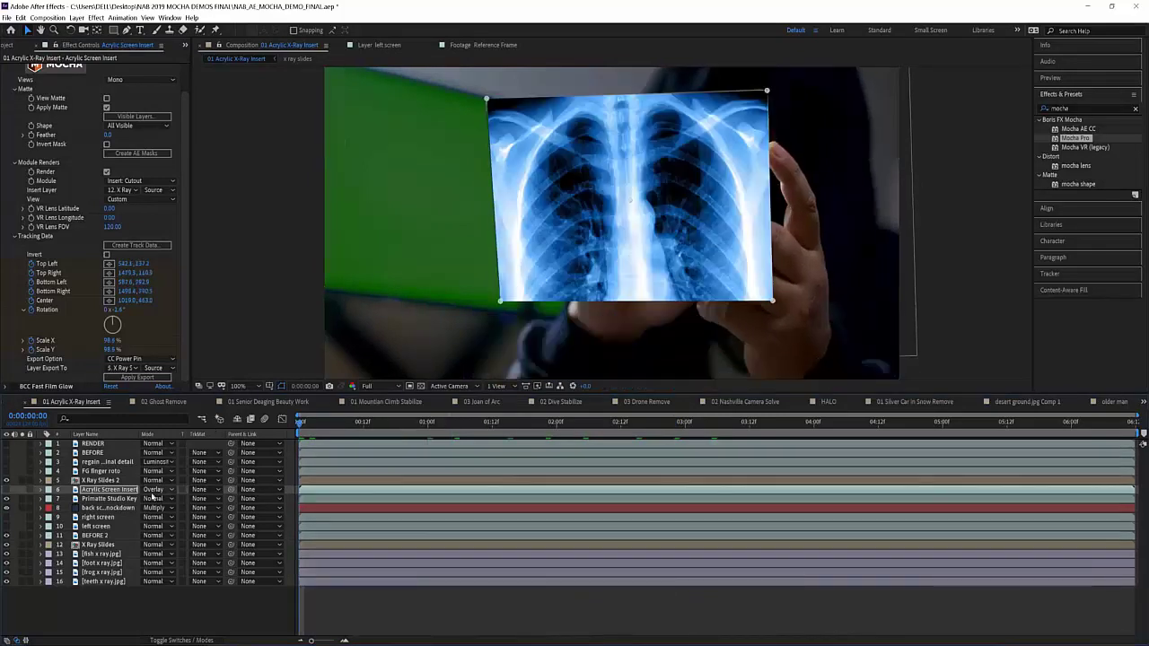
- Set the blending mode of the X Ray Slides 2 layer to Overlay
left_click(112, 480)
left_click(154, 480)
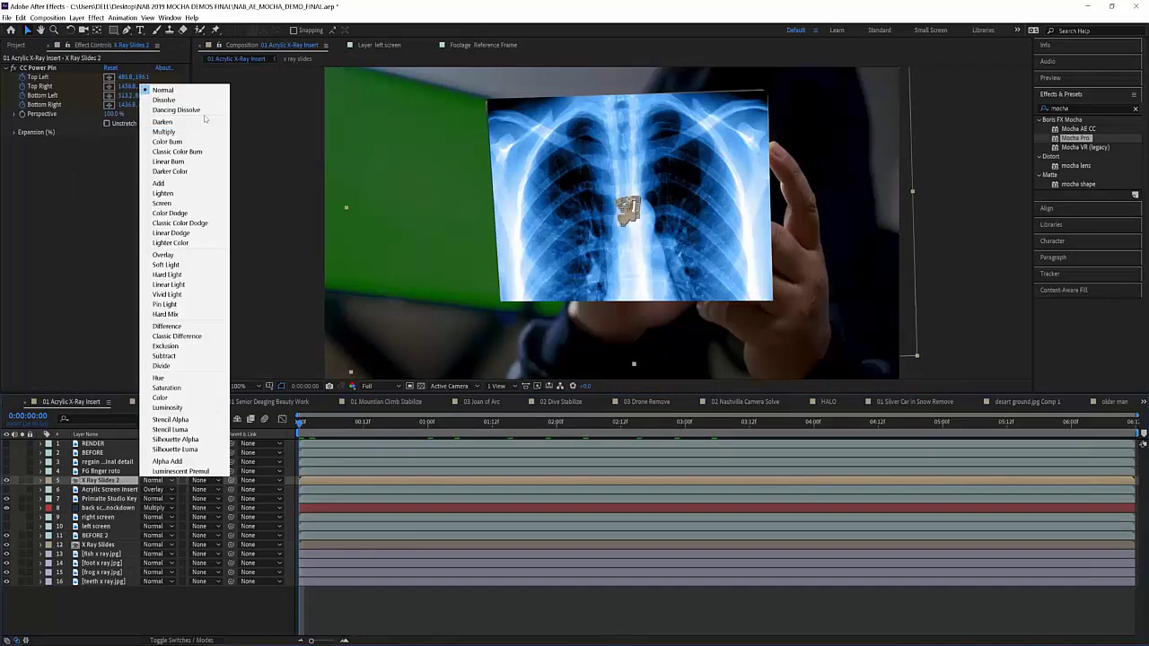
left_click(167, 255)
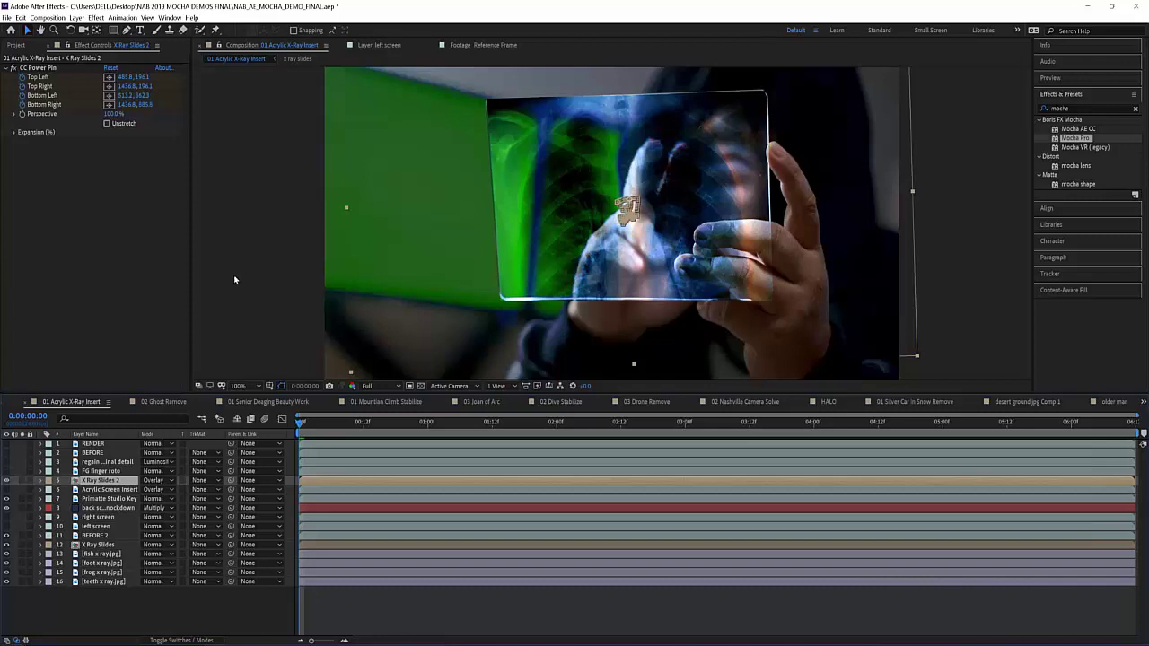
- Open the 01 Soccer Kick Mograph Roto composition and switch to Mocha Pro with the SoccerRoto project
left_click(16, 45)
double_click(83, 184)
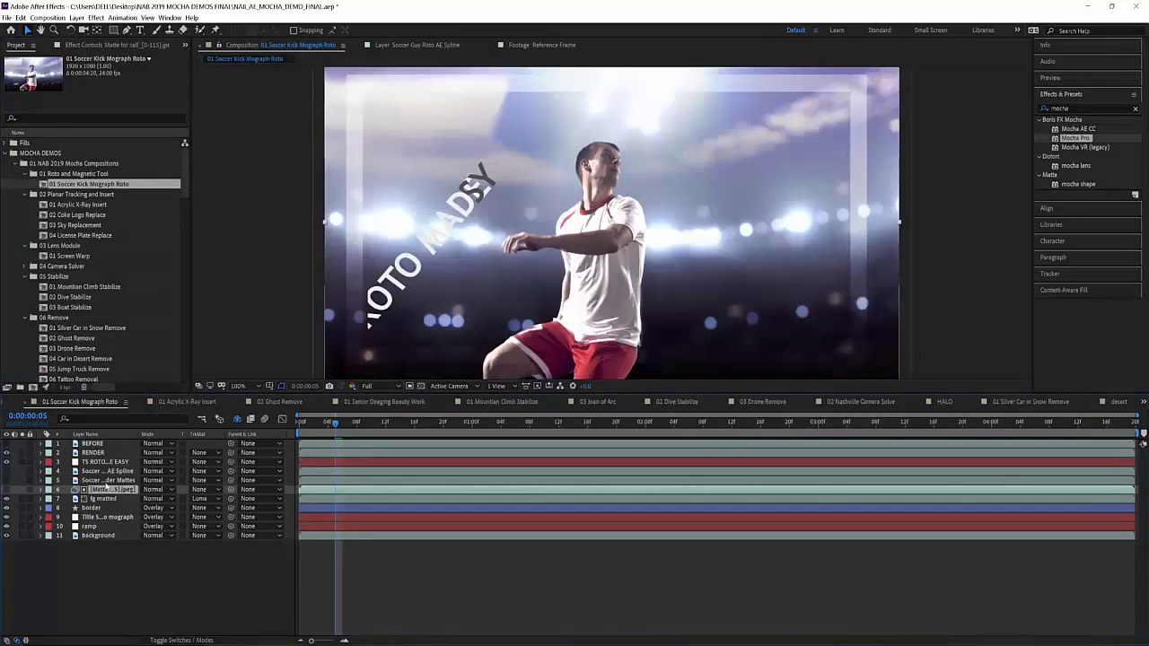
left_click(100, 443)
left_click(97, 45)
left_click(126, 69)
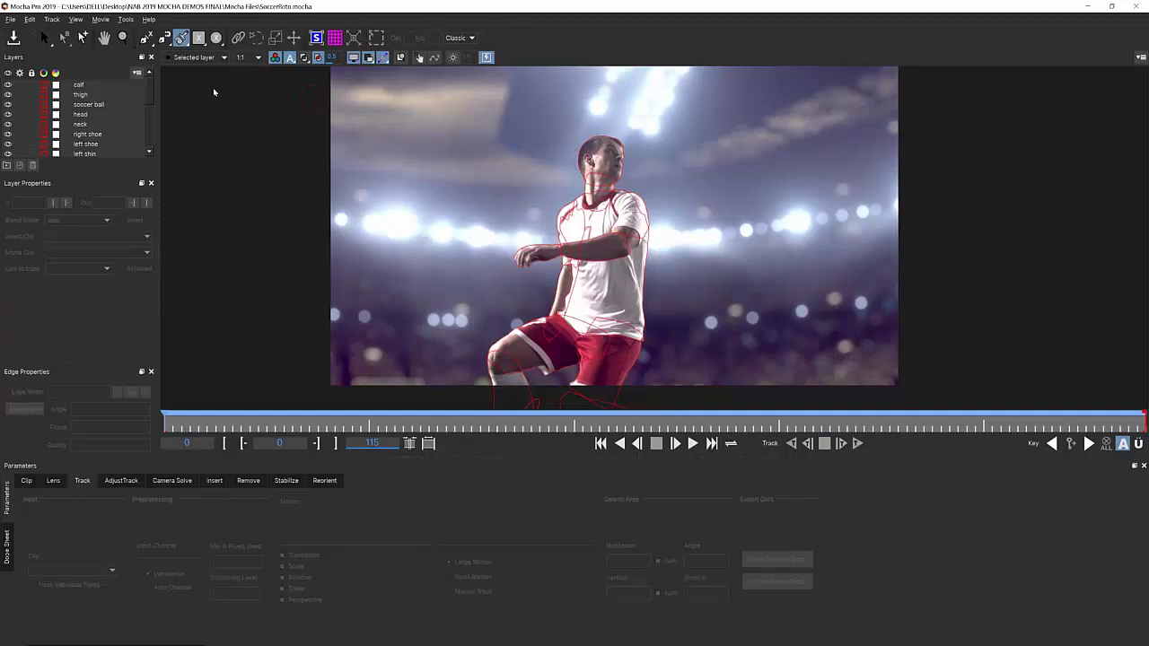
- Select all the existing roto layers in the SoccerRoto project and hide them
left_click(89, 85)
scroll(89, 108, "down", 3)
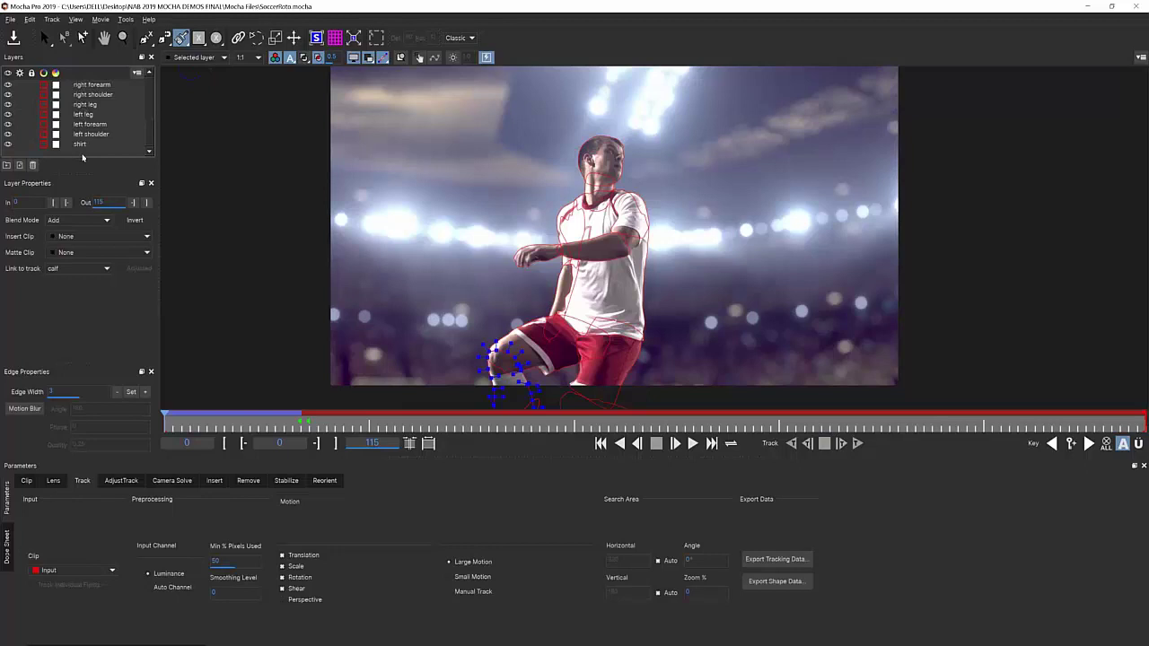
key("ctrl+a")
left_click(8, 144)
- Draw a magnetic spline around the soccer player's head and shift the whole shape slightly downward
mouse_move(593, 148)
left_mouse_down()
mouse_move(628, 167)
mouse_move(601, 178)
mouse_move(580, 155)
mouse_move(591, 135)
left_mouse_up()
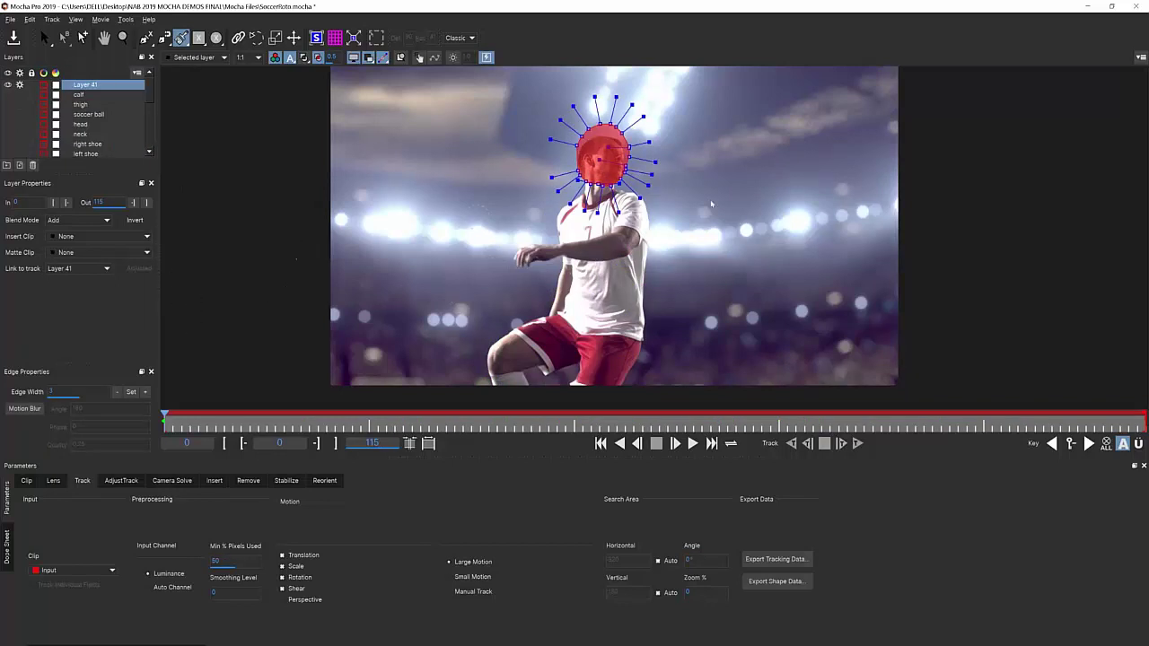
left_click(45, 39)
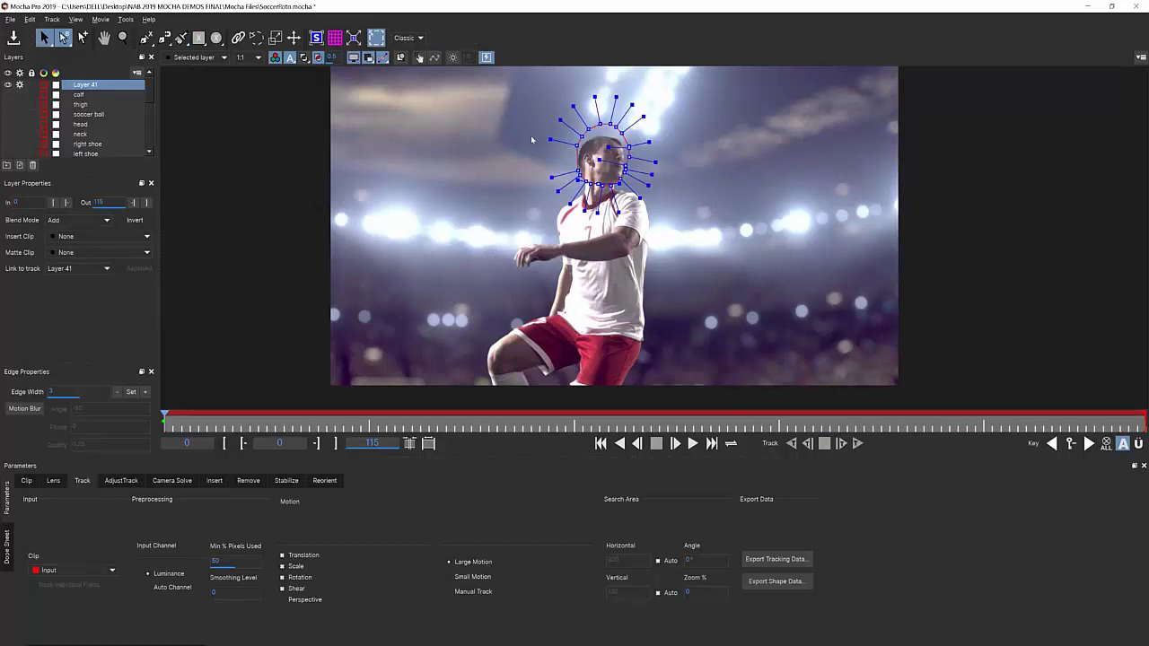
left_click_drag(629, 149, 627, 158)
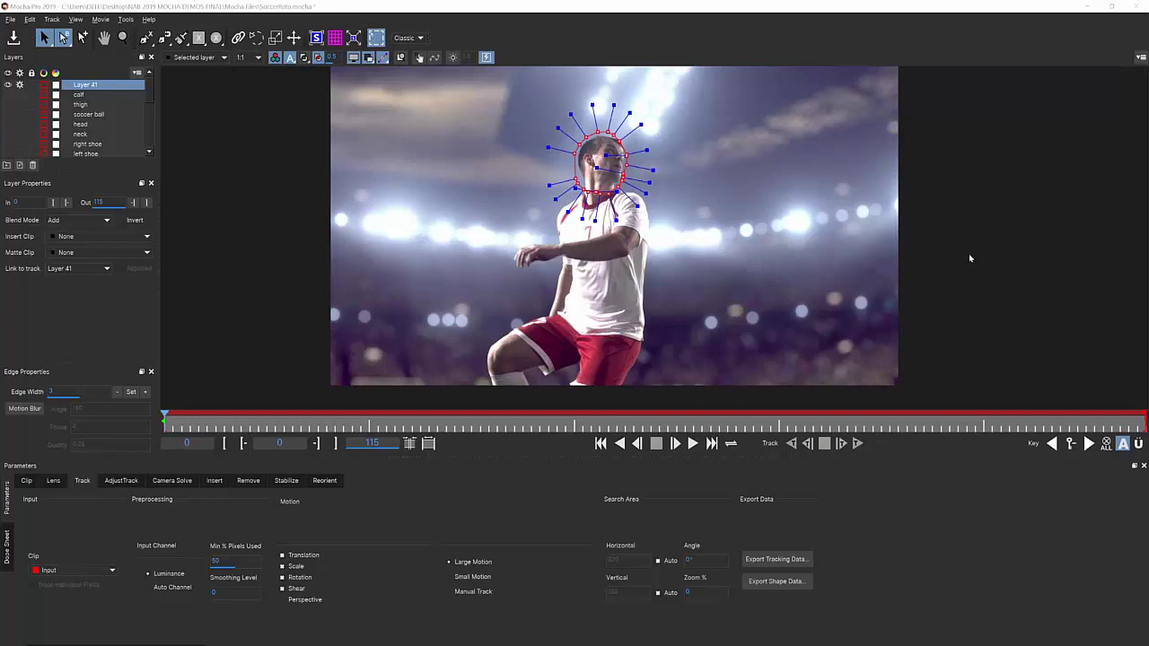
- Open the recent project MCP Vimeo Stock - A Female Hiker Treks Down a Lush, Grassy Hillside, declining its autosave and discarding the SoccerRoto changes
left_click(8, 19)
mouse_move(42, 58)
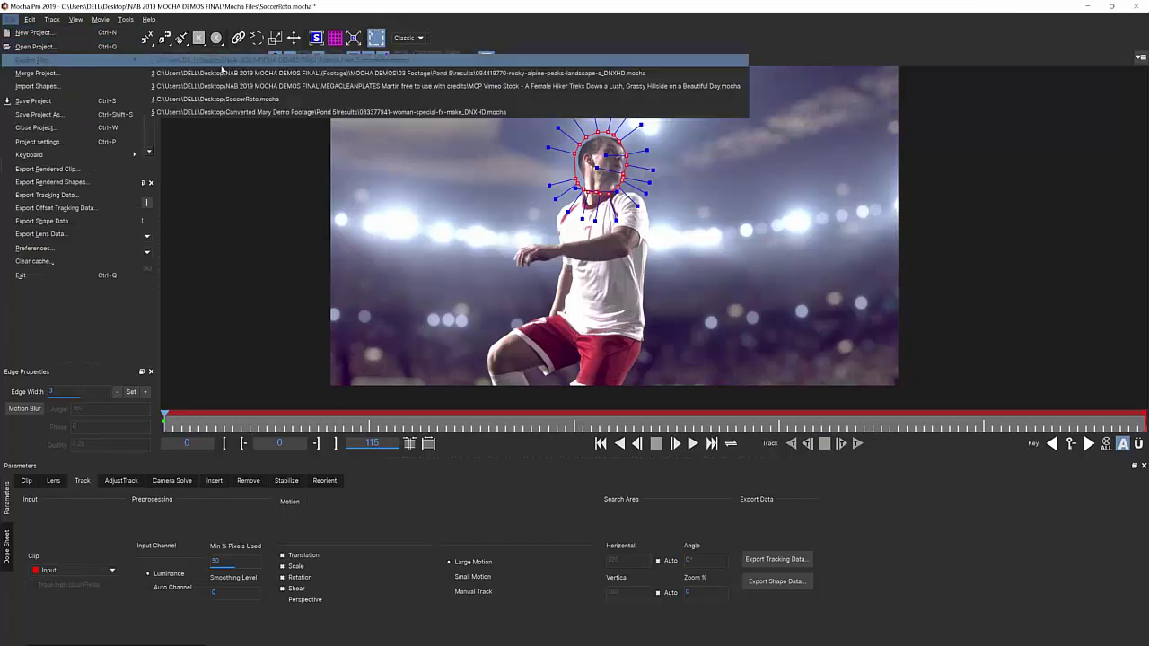
left_click(269, 87)
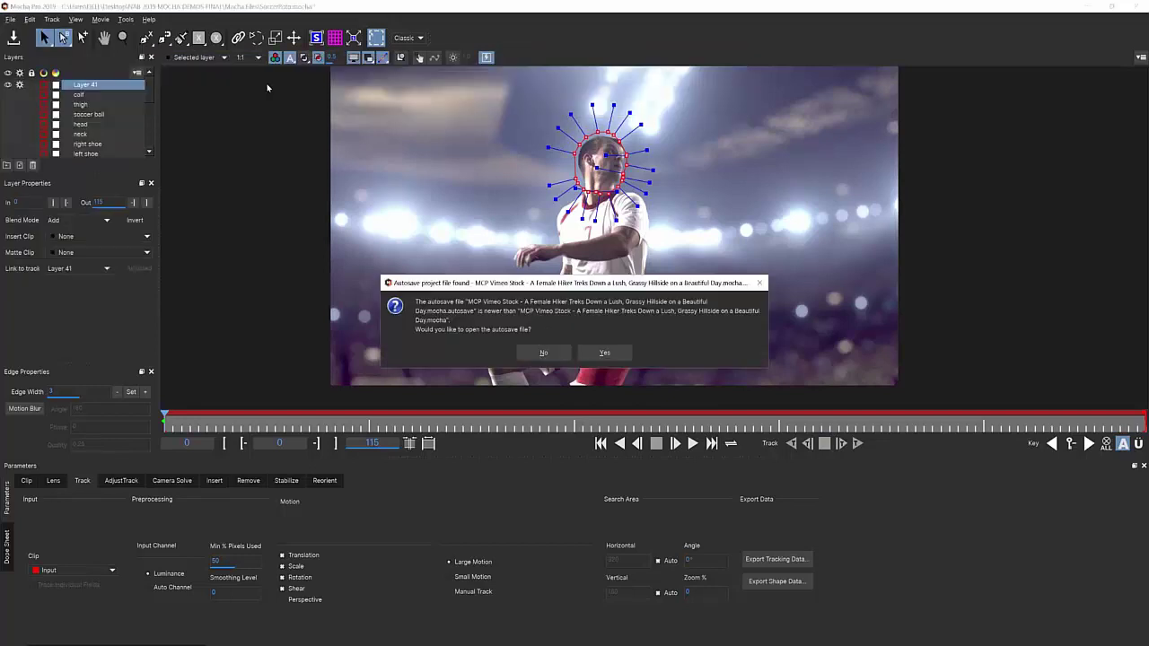
left_click(543, 355)
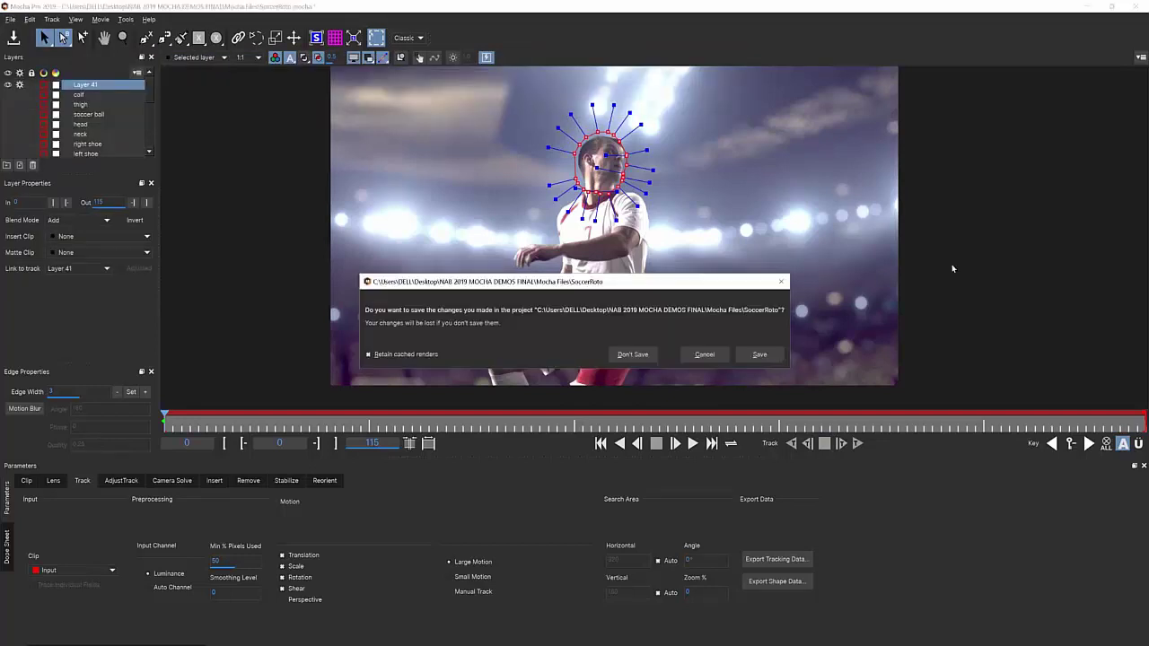
left_click(619, 354)
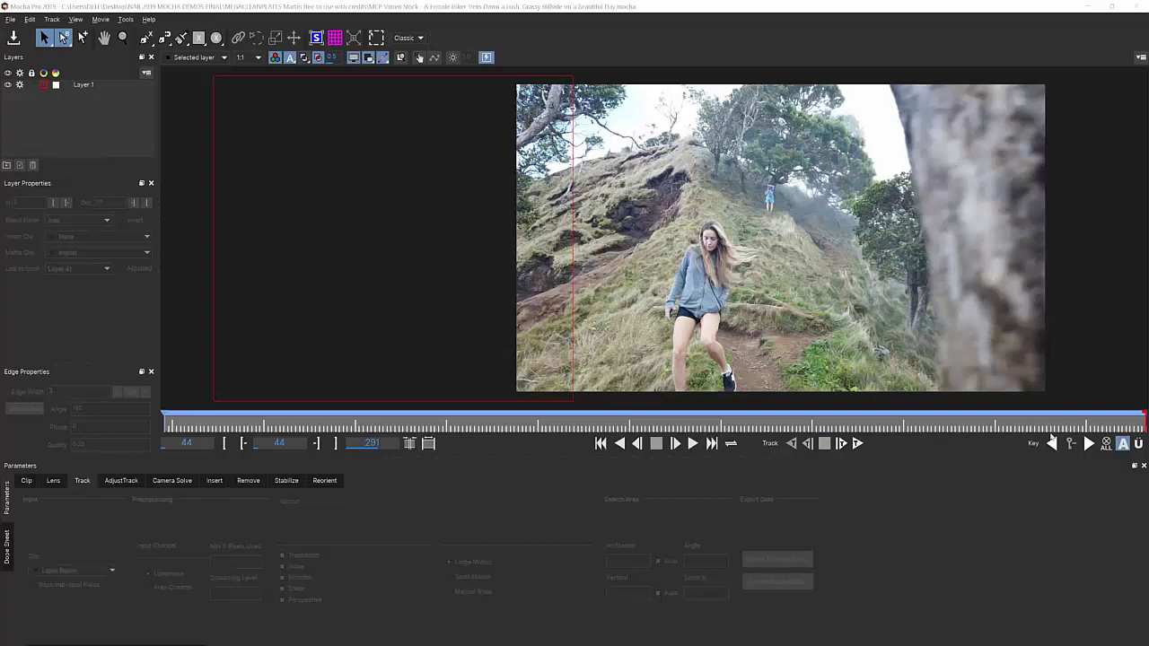
- Check the track of Layer 1 with its planar surface shown, and generate mega cleanplates with the Remove module
left_click(82, 84)
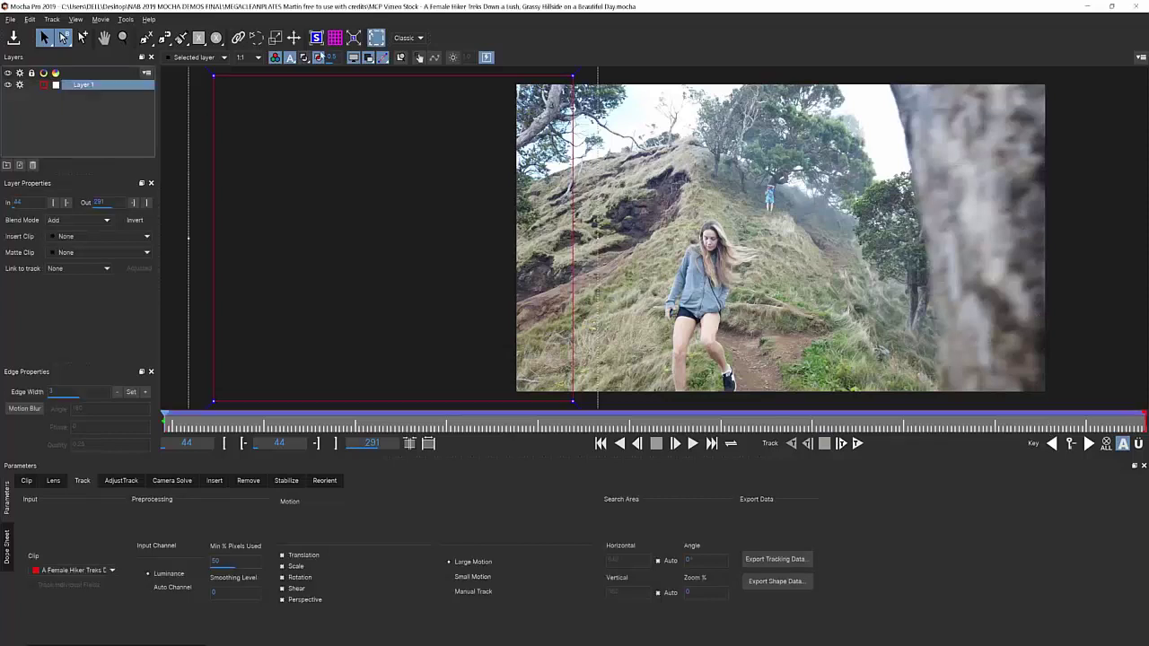
key("Right")
left_click(572, 421)
left_click_drag(643, 418, 124, 421)
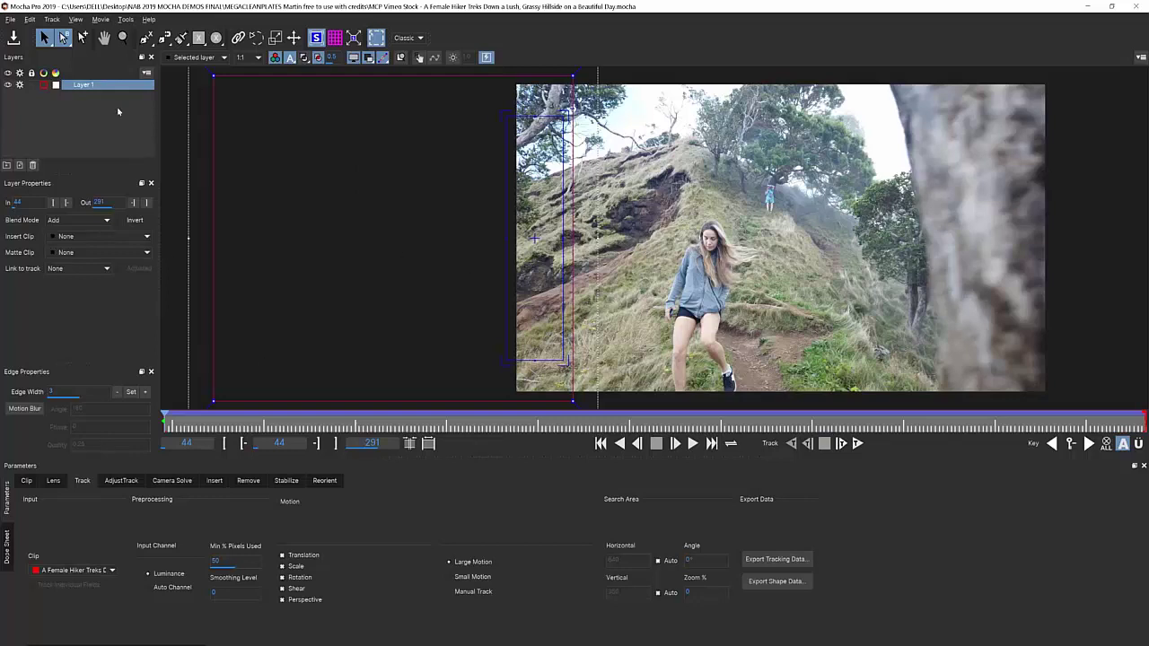
left_click(248, 481)
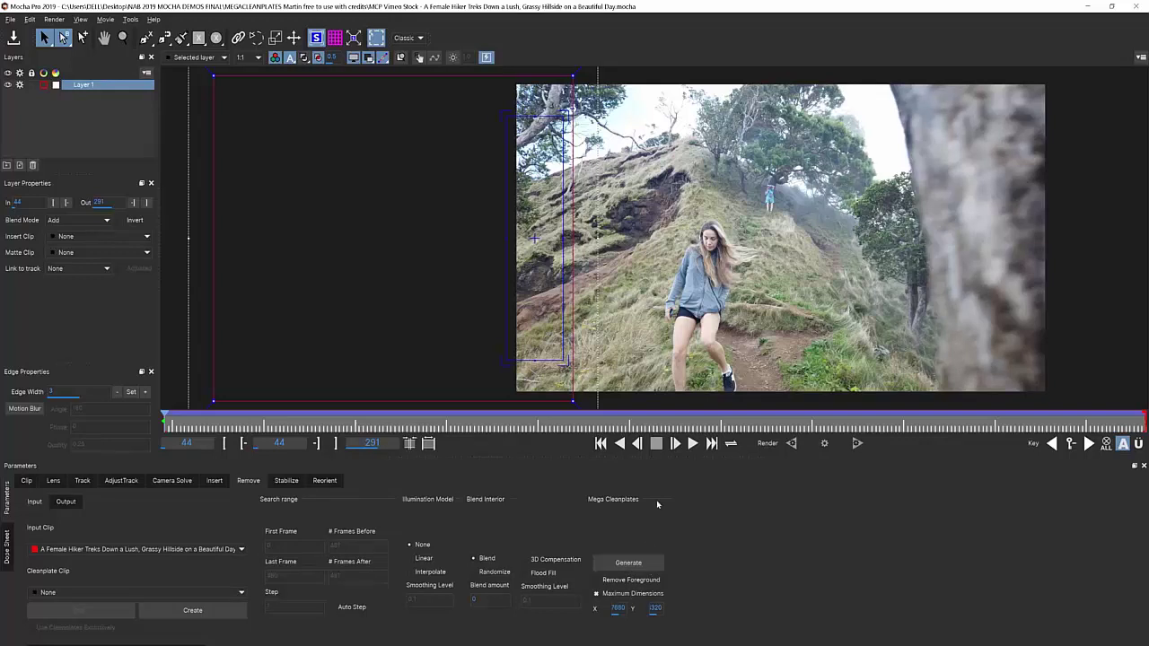
left_click(627, 563)
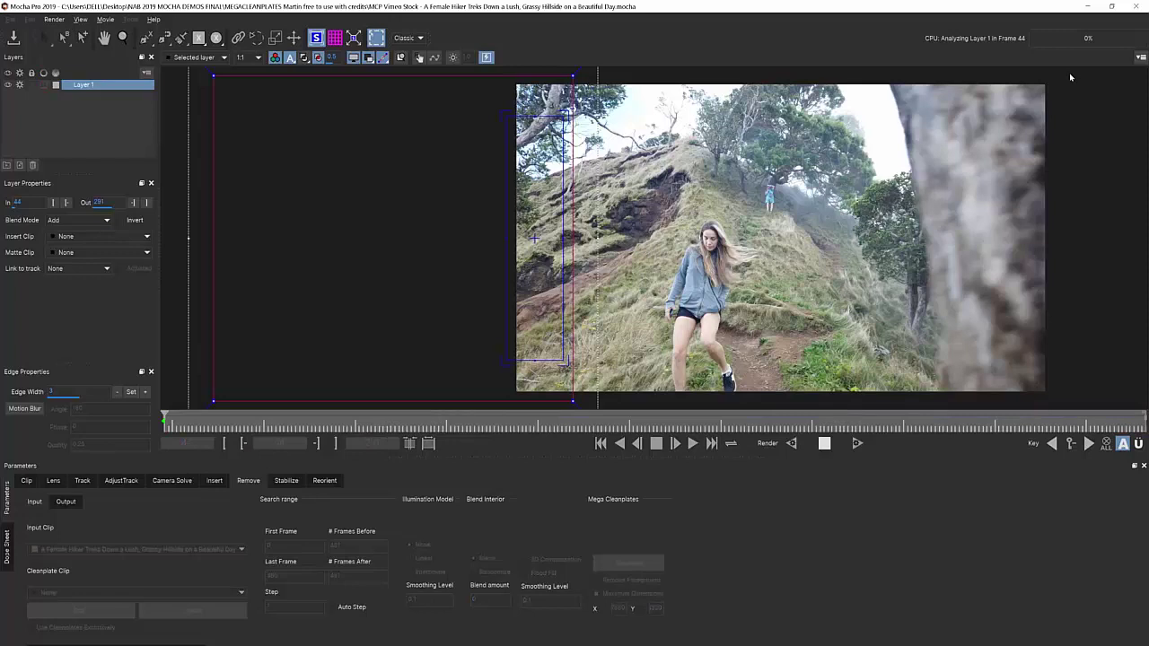